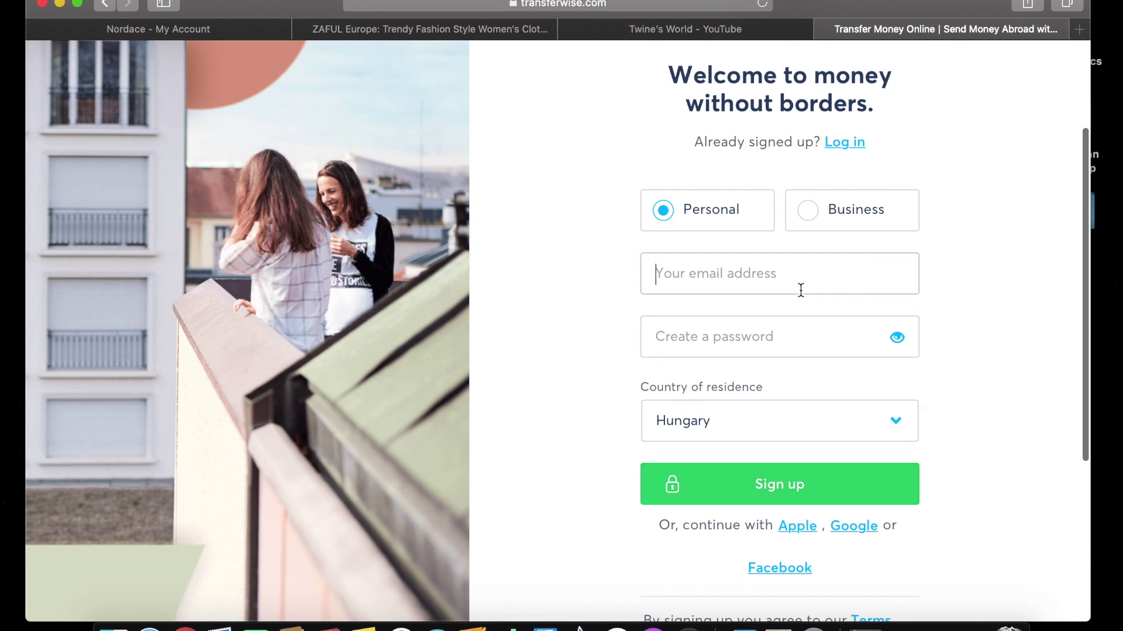
Begin the sign-up email and password fields and decline Safari's suggested strong password.
{"action": "left_click", "coordinate": [740, 331]}
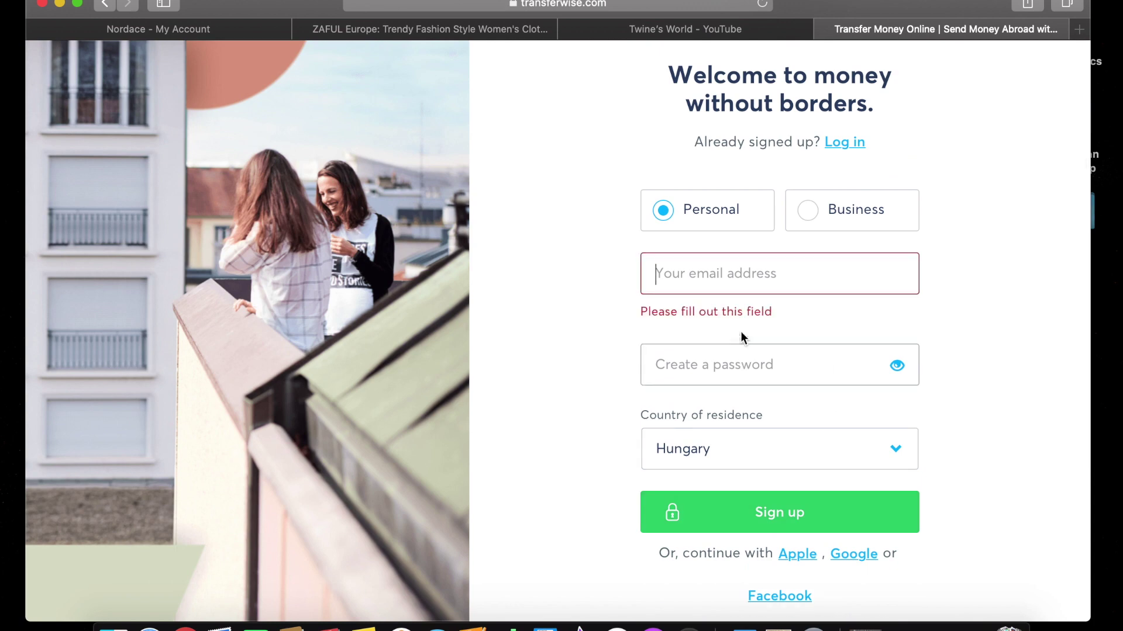
{"action": "left_click", "coordinate": [741, 360]}
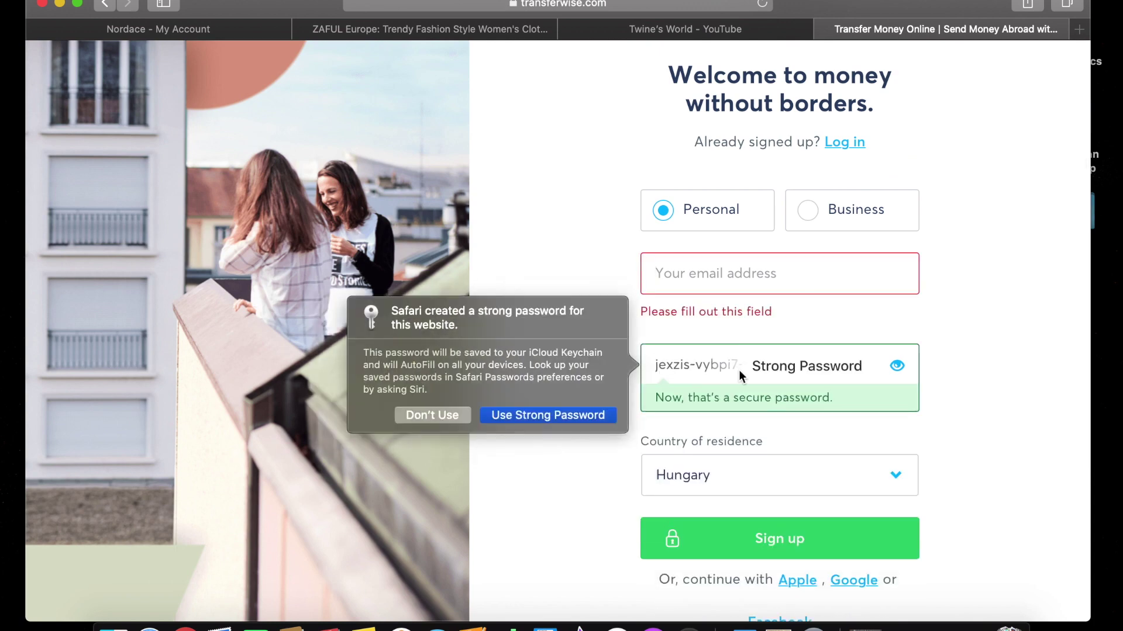
{"action": "left_click", "coordinate": [454, 416]}
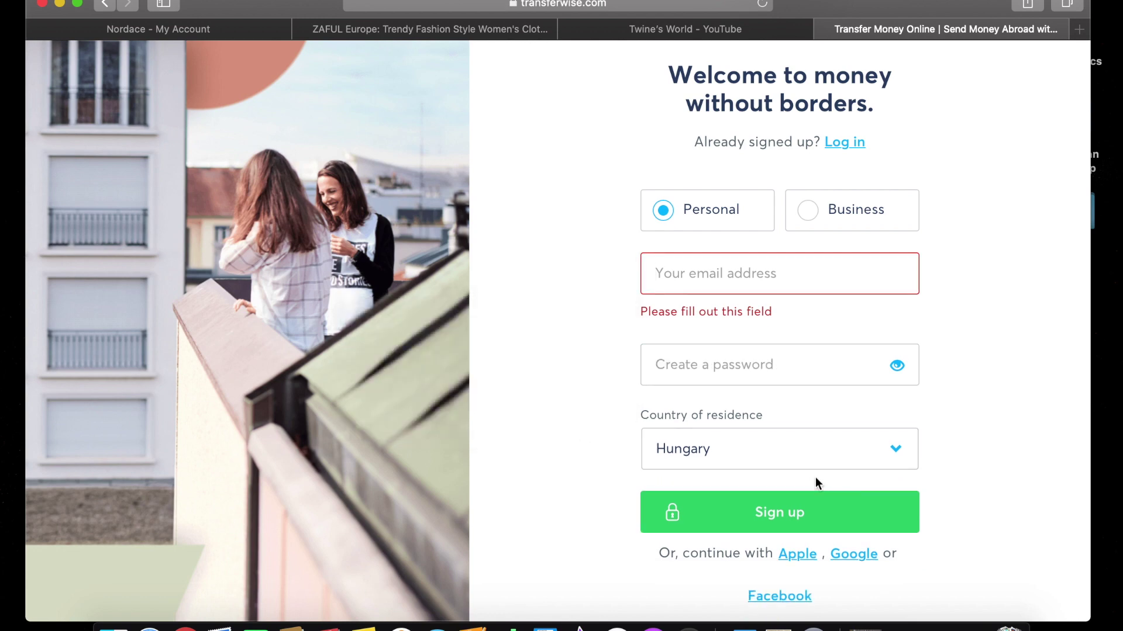
{"action": "scroll", "coordinate": [815, 477], "scroll_direction": "up", "scroll_amount": 2}
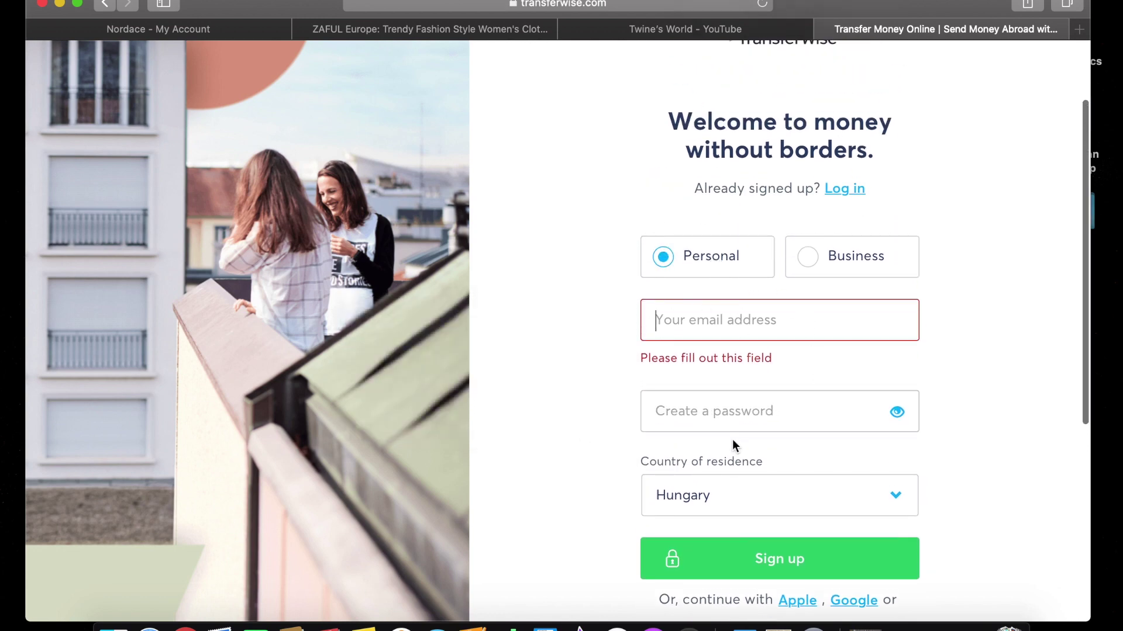
{"action": "scroll", "coordinate": [732, 440], "scroll_direction": "down", "scroll_amount": 3}
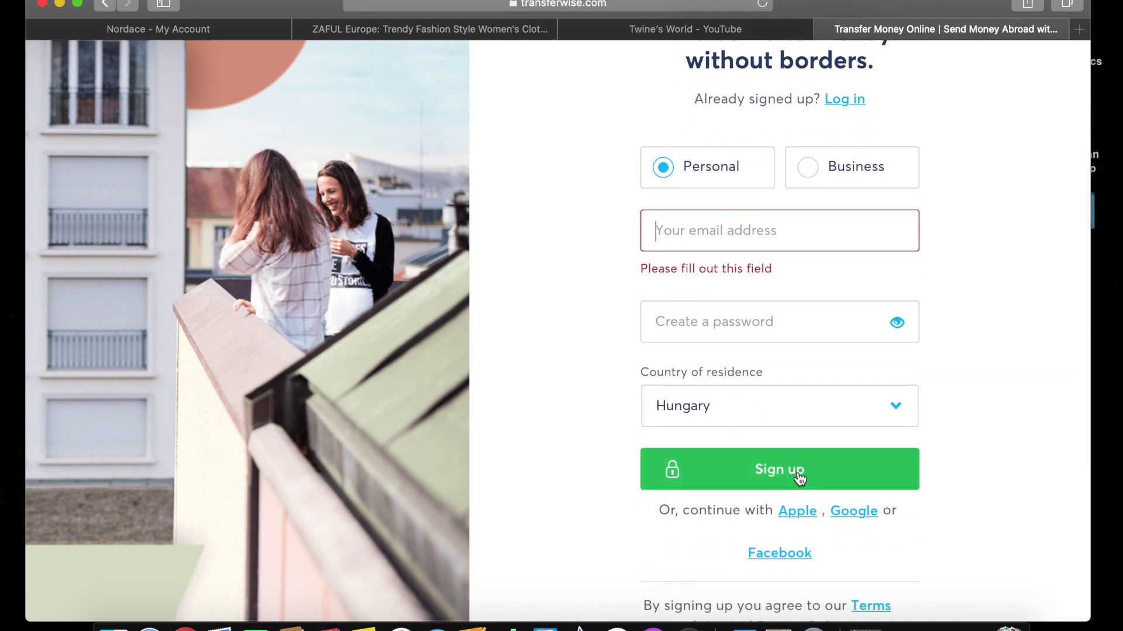
Review the country list, keep Hungary as residence, and close the sign-up form.
{"action": "left_click", "coordinate": [872, 405]}
{"action": "scroll", "coordinate": [773, 481], "scroll_direction": "down", "scroll_amount": 5}
{"action": "scroll", "coordinate": [774, 481], "scroll_direction": "down", "scroll_amount": 12}
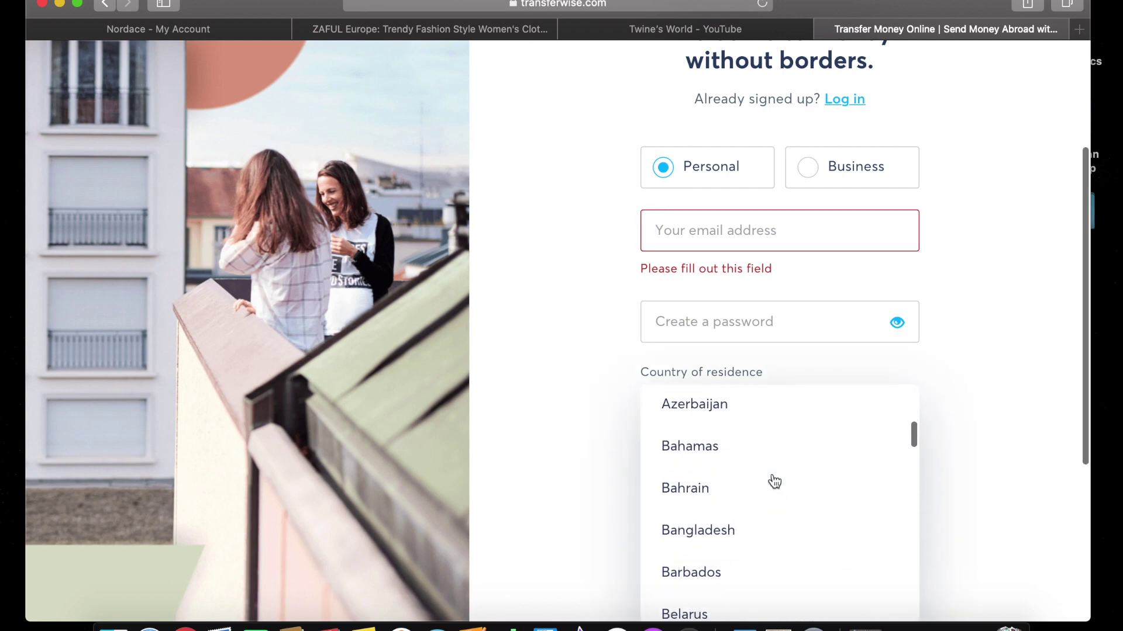
{"action": "scroll", "coordinate": [774, 481], "scroll_direction": "down", "scroll_amount": 10}
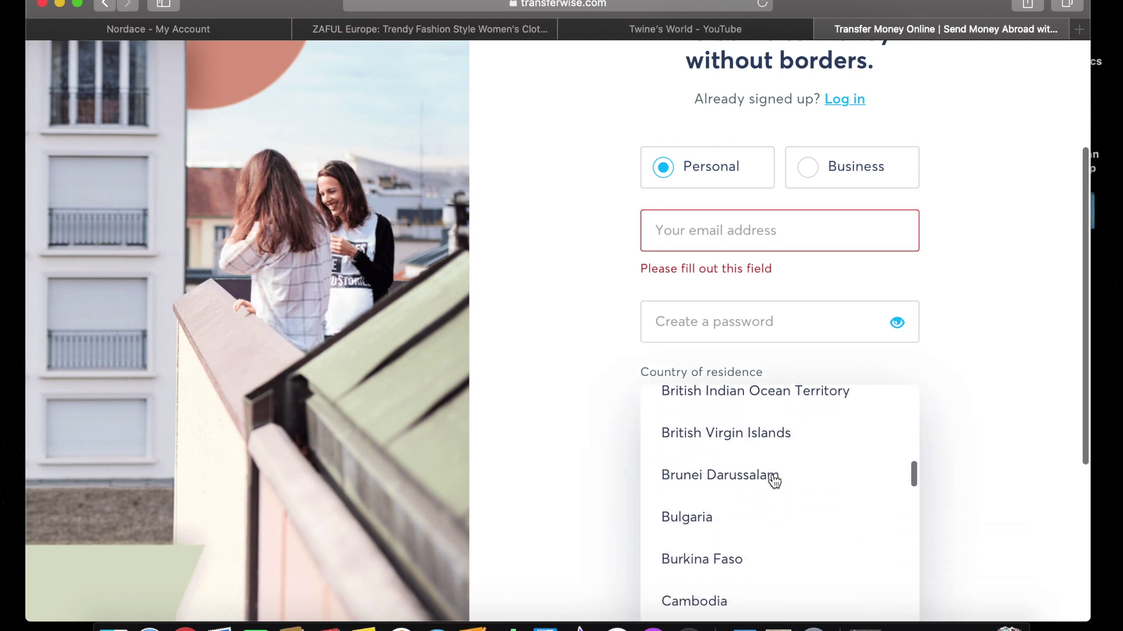
{"action": "scroll", "coordinate": [775, 481], "scroll_direction": "down", "scroll_amount": 5}
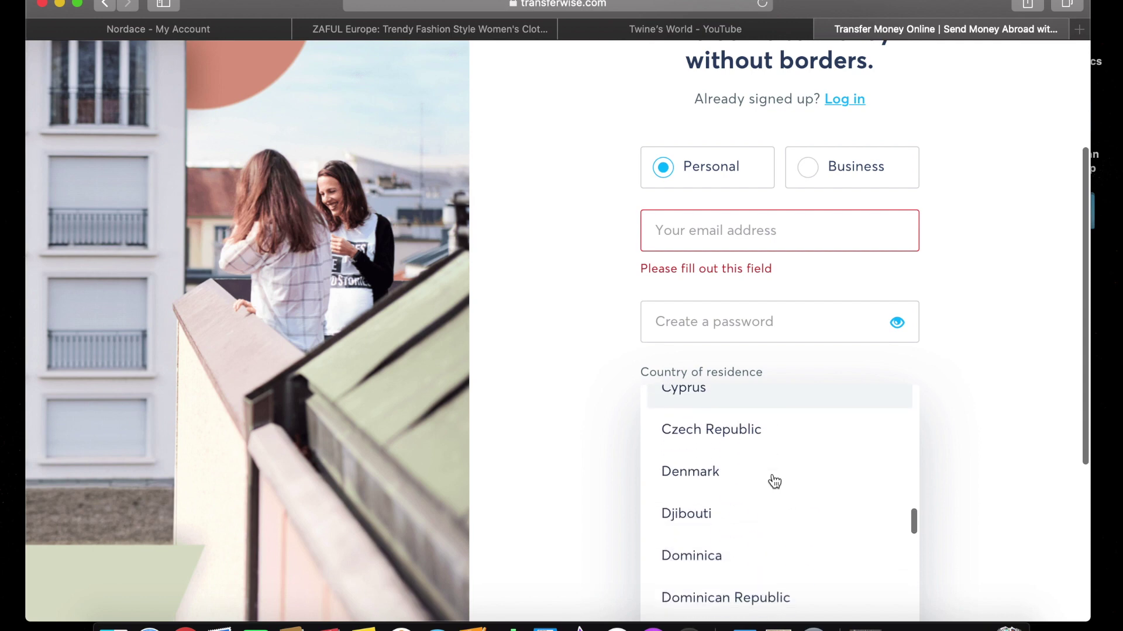
{"action": "scroll", "coordinate": [774, 482], "scroll_direction": "up", "scroll_amount": 8}
{"action": "scroll", "coordinate": [775, 481], "scroll_direction": "down", "scroll_amount": 20}
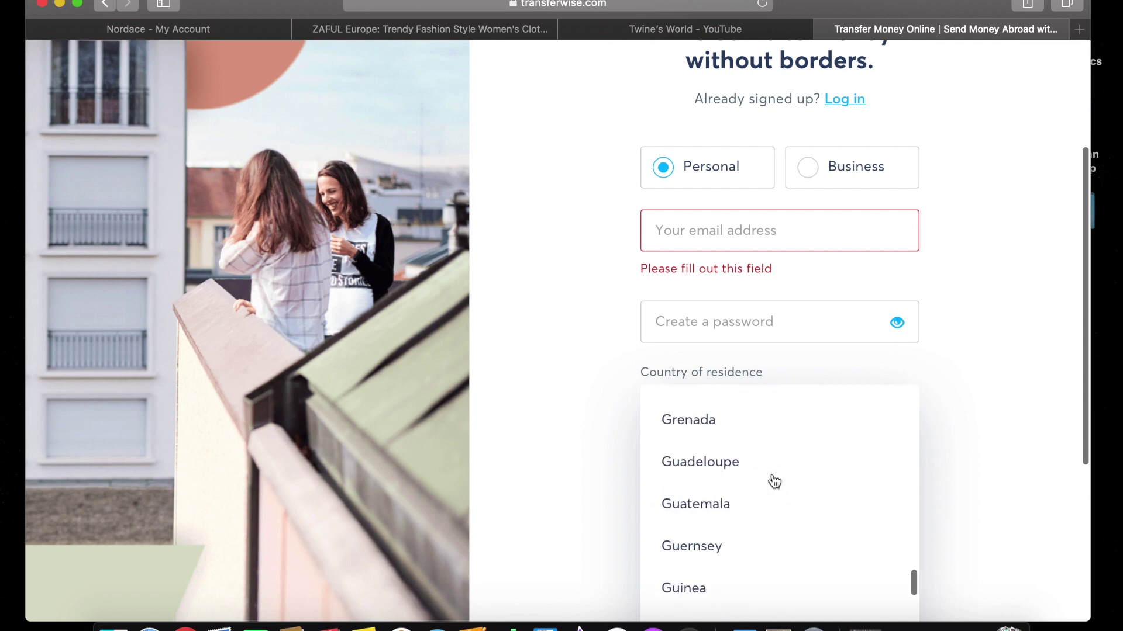
{"action": "scroll", "coordinate": [775, 482], "scroll_direction": "up", "scroll_amount": 20}
{"action": "scroll", "coordinate": [774, 481], "scroll_direction": "up", "scroll_amount": 10}
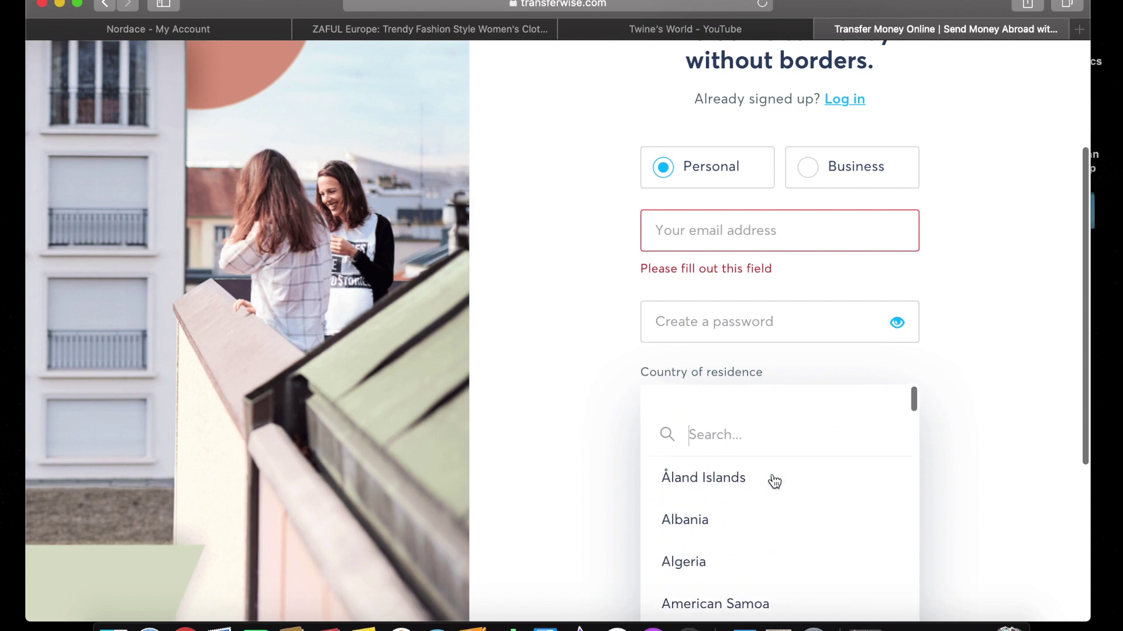
{"action": "left_click", "coordinate": [995, 403]}
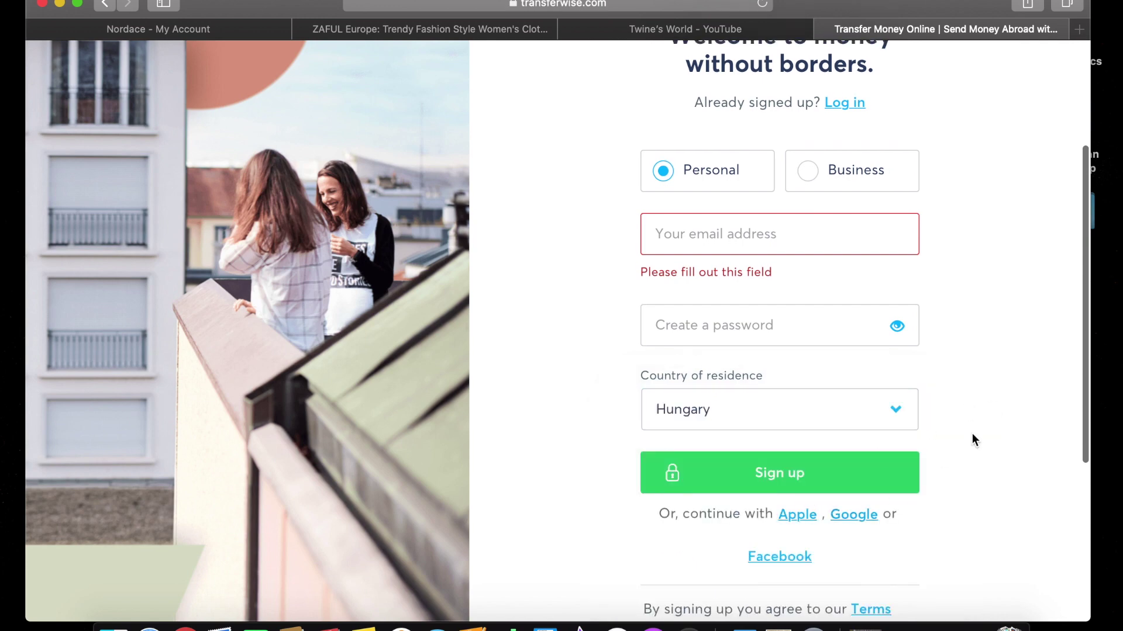
{"action": "scroll", "coordinate": [971, 433], "scroll_direction": "up", "scroll_amount": 5}
{"action": "left_click", "coordinate": [1065, 80]}
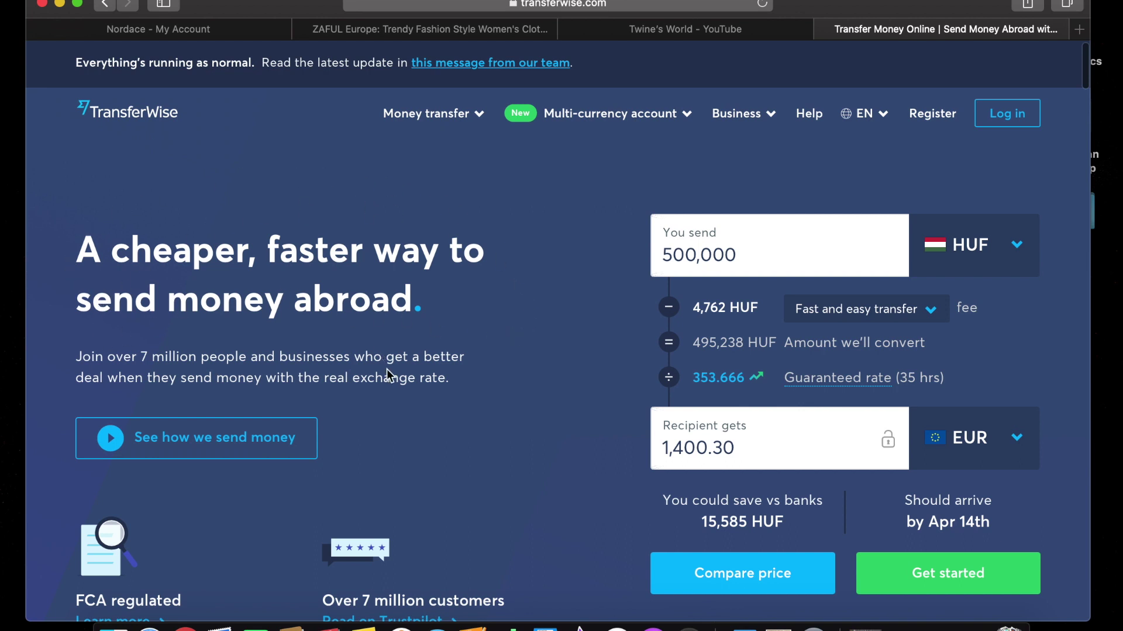
Open the 'See how we send money' video and load its YouTube player.
{"action": "scroll", "coordinate": [389, 375], "scroll_direction": "down", "scroll_amount": 3}
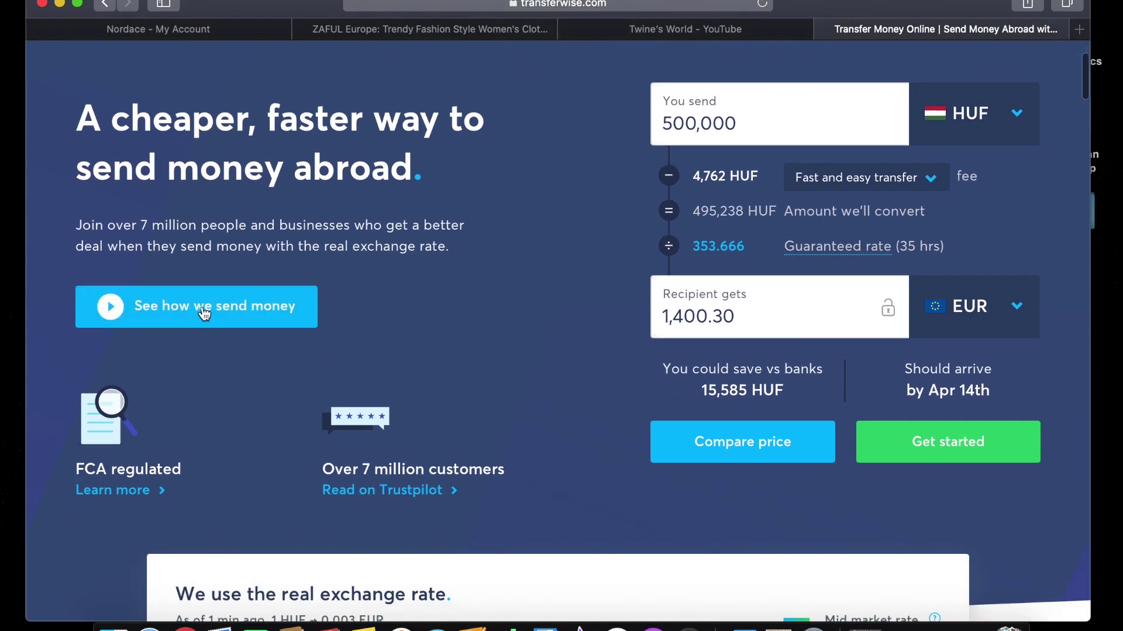
{"action": "left_click", "coordinate": [205, 310]}
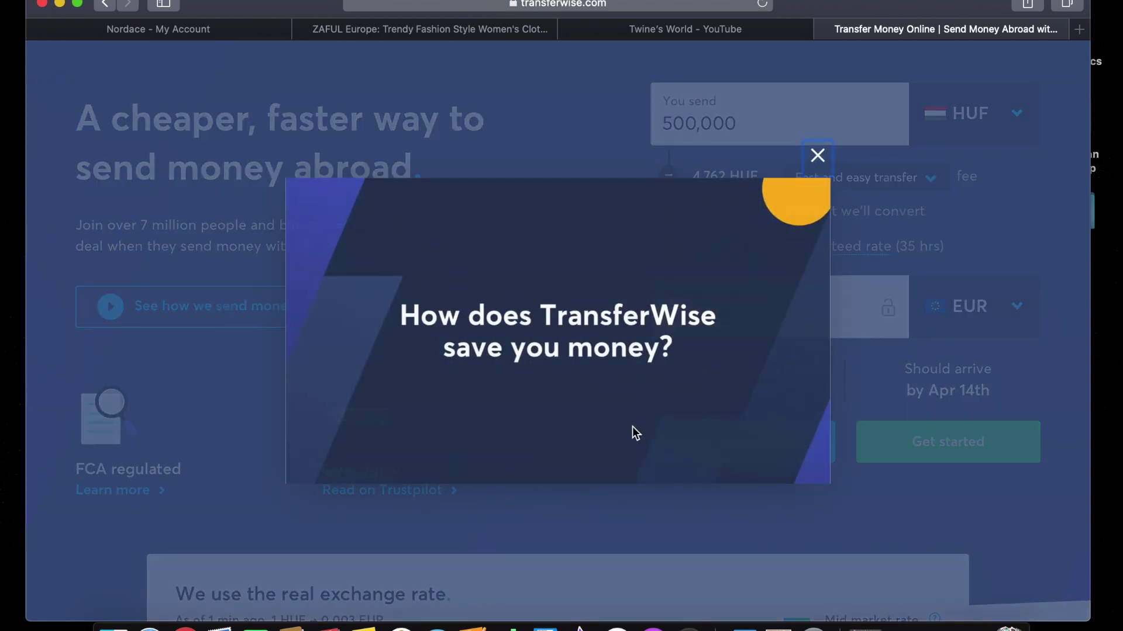
{"action": "left_click", "coordinate": [585, 334]}
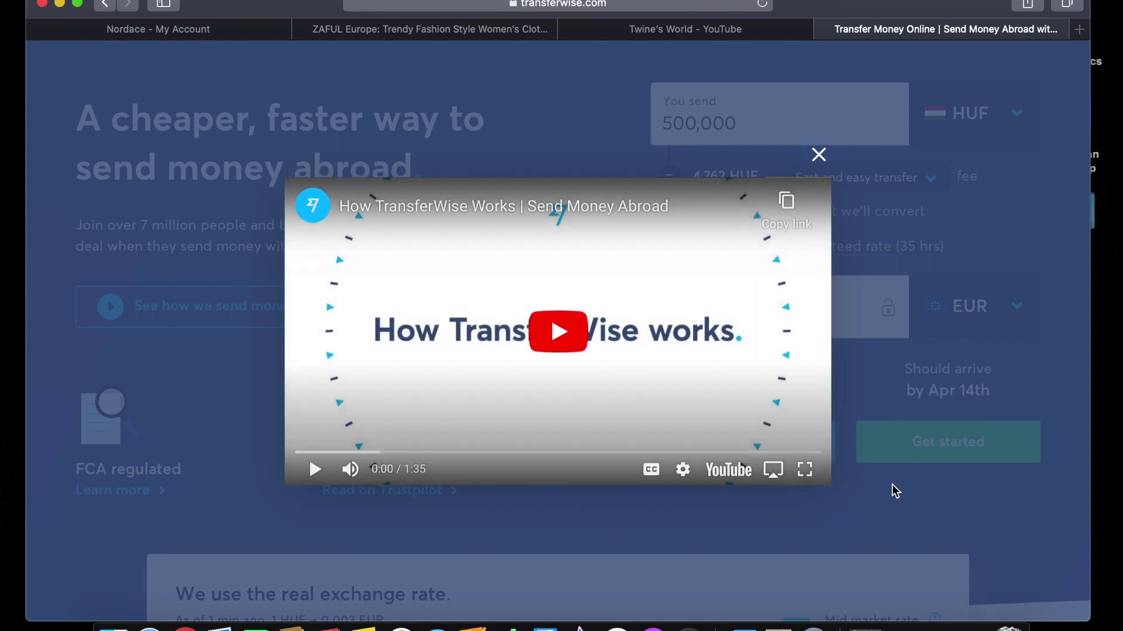
Play the How TransferWise Works video through to its end, then close it.
{"action": "left_click", "coordinate": [571, 345]}
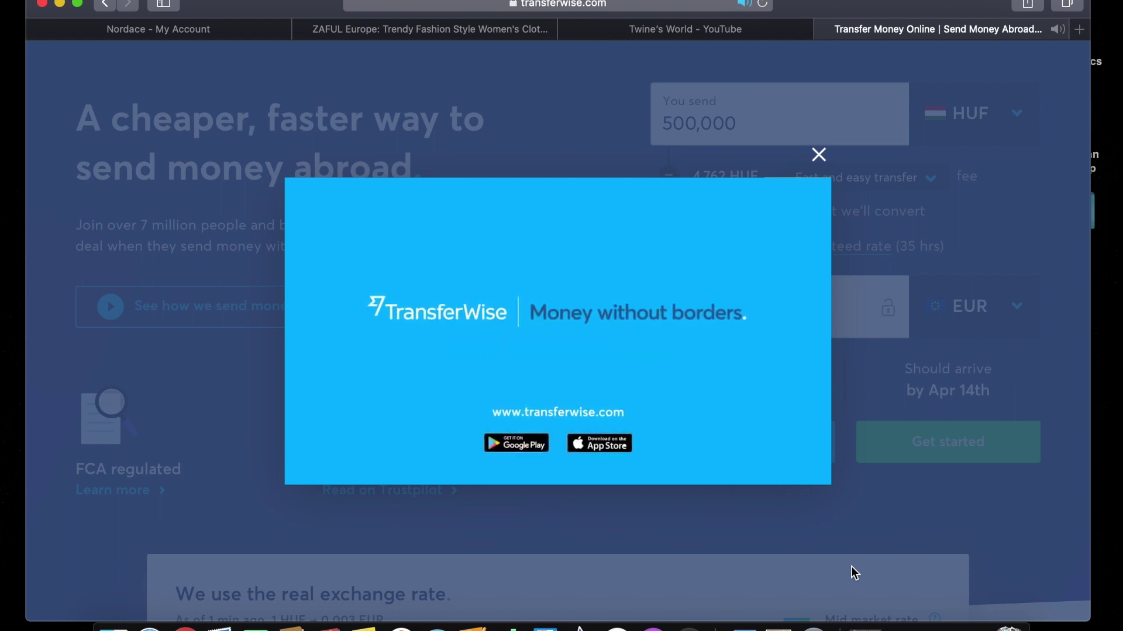
{"action": "left_click", "coordinate": [818, 155]}
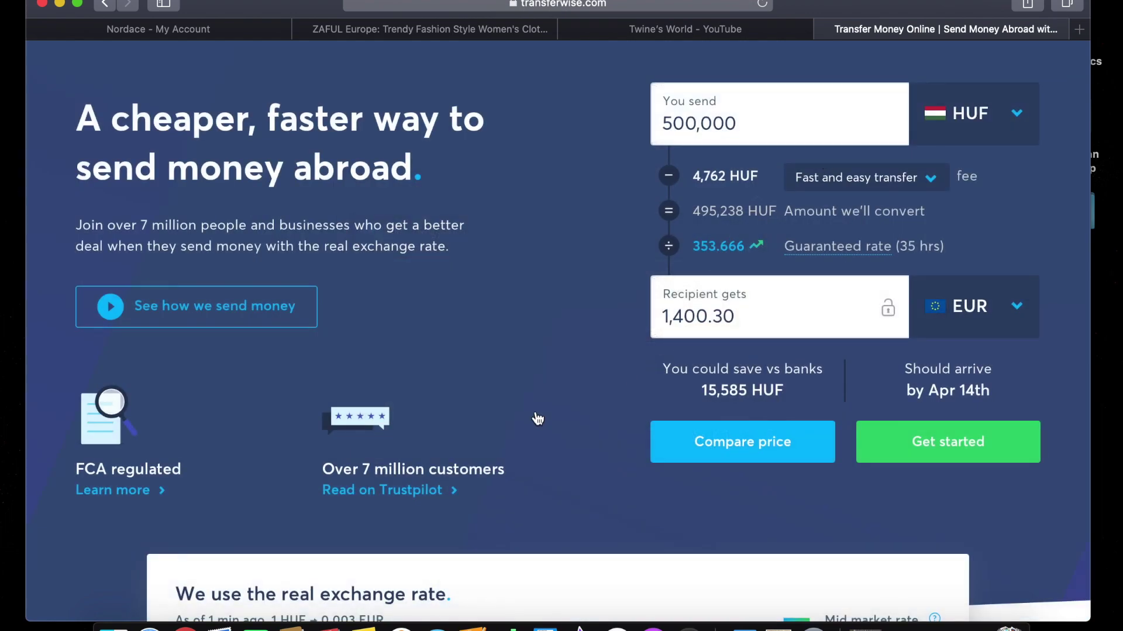
Switch the recipient currency from EUR to PHP Philippine peso.
{"action": "scroll", "coordinate": [537, 418], "scroll_direction": "down", "scroll_amount": 5}
{"action": "scroll", "coordinate": [537, 418], "scroll_direction": "down", "scroll_amount": 8}
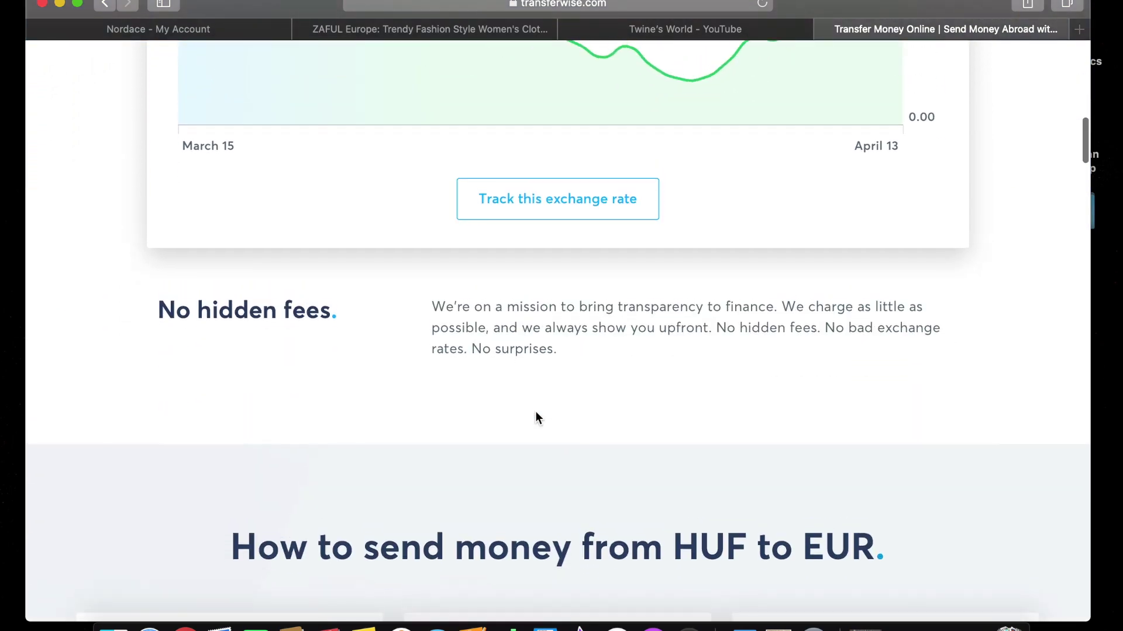
{"action": "scroll", "coordinate": [536, 414], "scroll_direction": "up", "scroll_amount": 15}
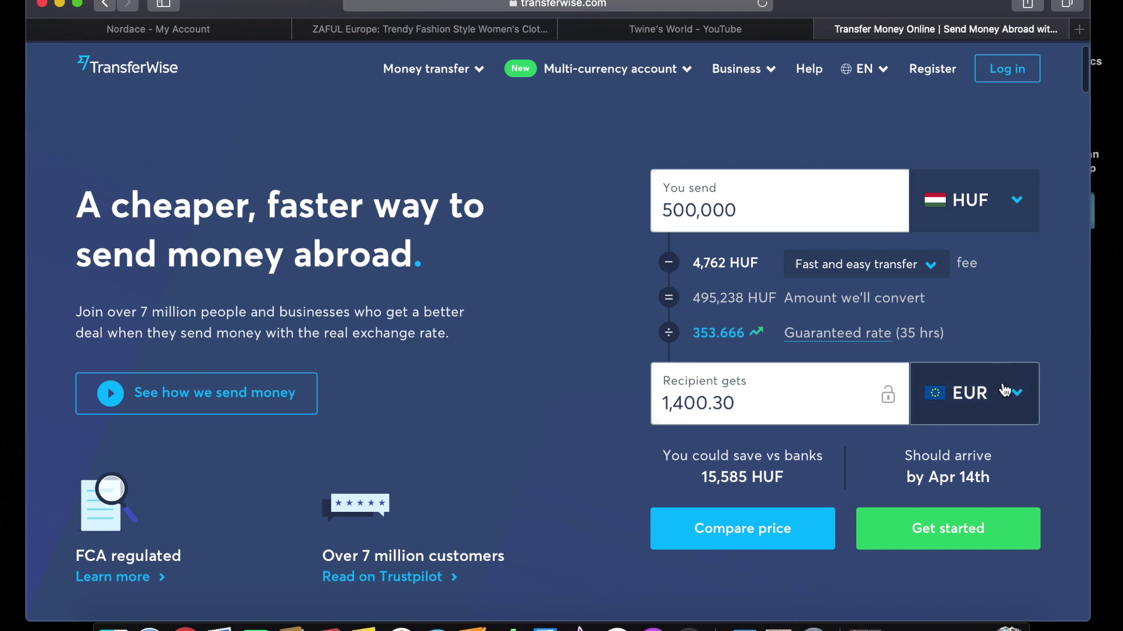
{"action": "left_click", "coordinate": [1010, 404]}
{"action": "scroll", "coordinate": [852, 501], "scroll_direction": "down", "scroll_amount": 5}
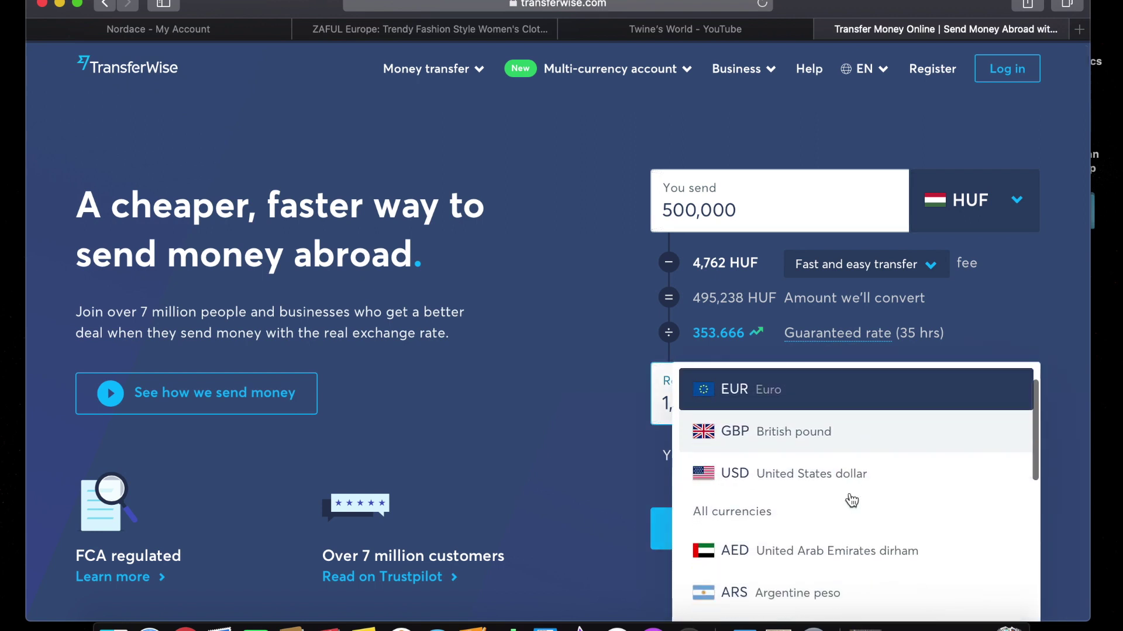
{"action": "scroll", "coordinate": [851, 501], "scroll_direction": "down", "scroll_amount": 8}
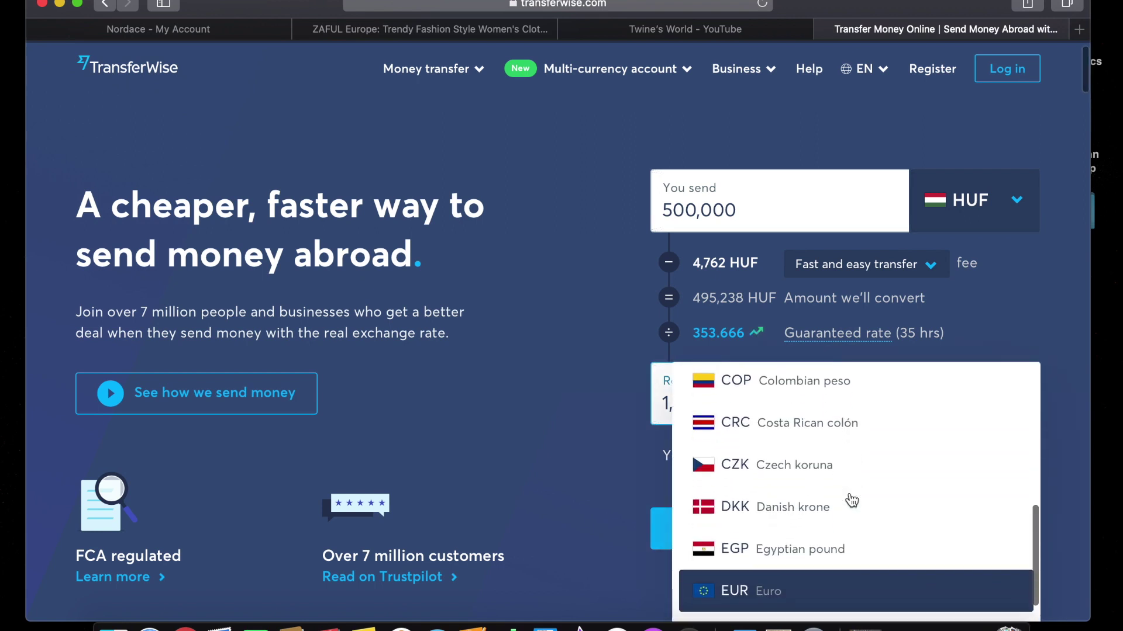
{"action": "scroll", "coordinate": [851, 501], "scroll_direction": "down", "scroll_amount": 15}
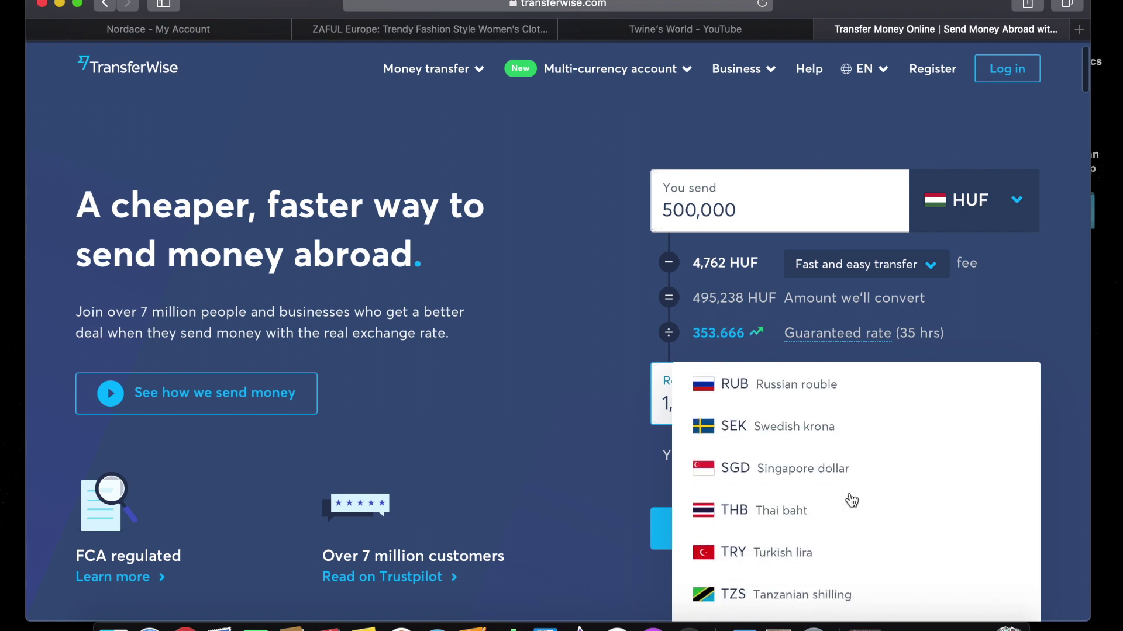
{"action": "scroll", "coordinate": [852, 501], "scroll_direction": "up", "scroll_amount": 5}
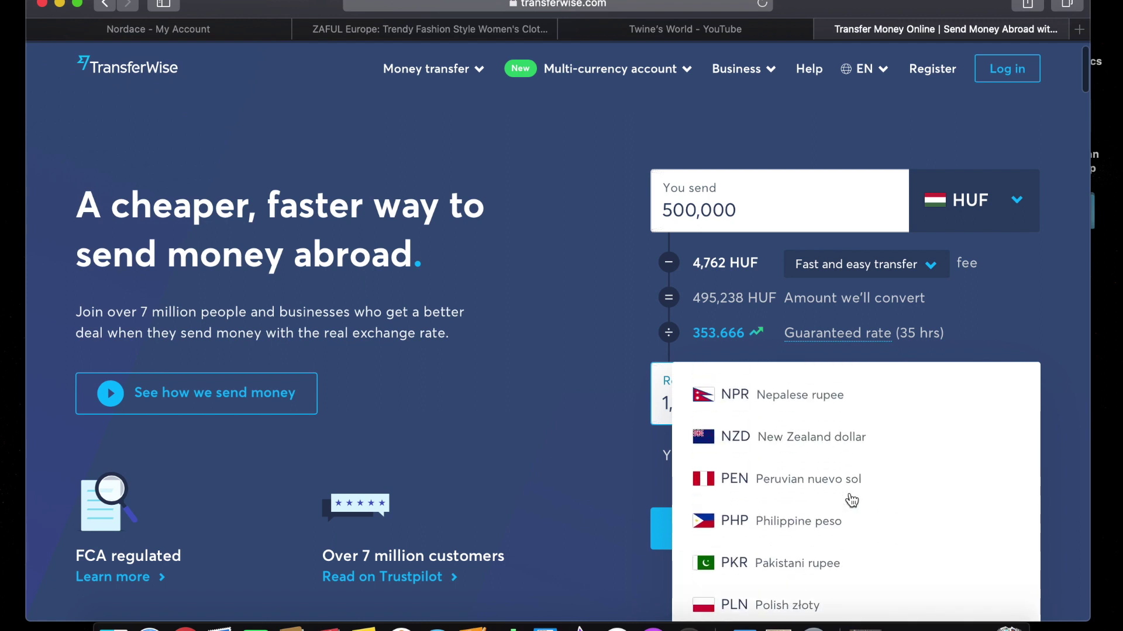
{"action": "left_click", "coordinate": [832, 526]}
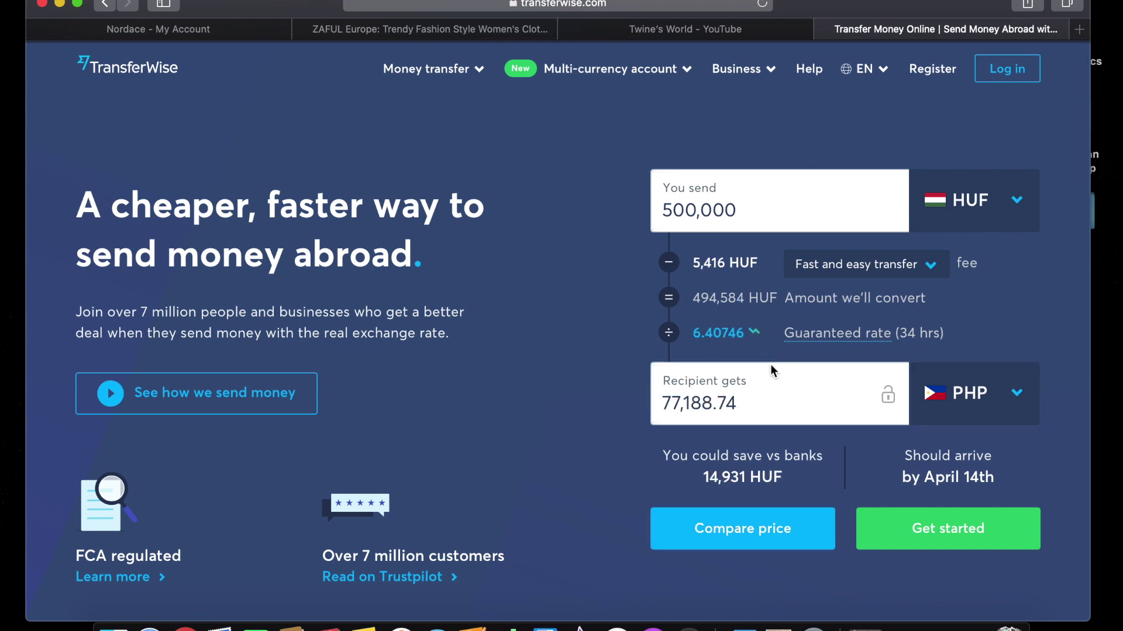
Set the recipient amount to 10,000 PHP.
{"action": "left_click", "coordinate": [750, 401]}
{"action": "key", "text": "BackSpace"}
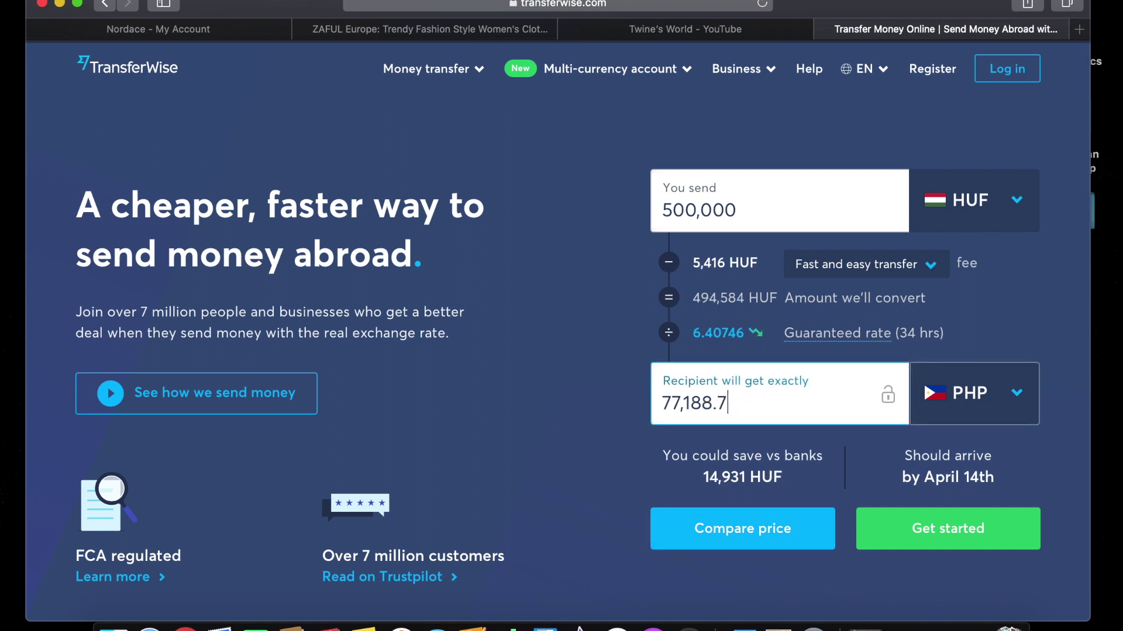
{"action": "key", "text": "BackSpace"}
{"action": "key", "text": "BackSpace"}
{"action": "key", "text": "BackSpace"}
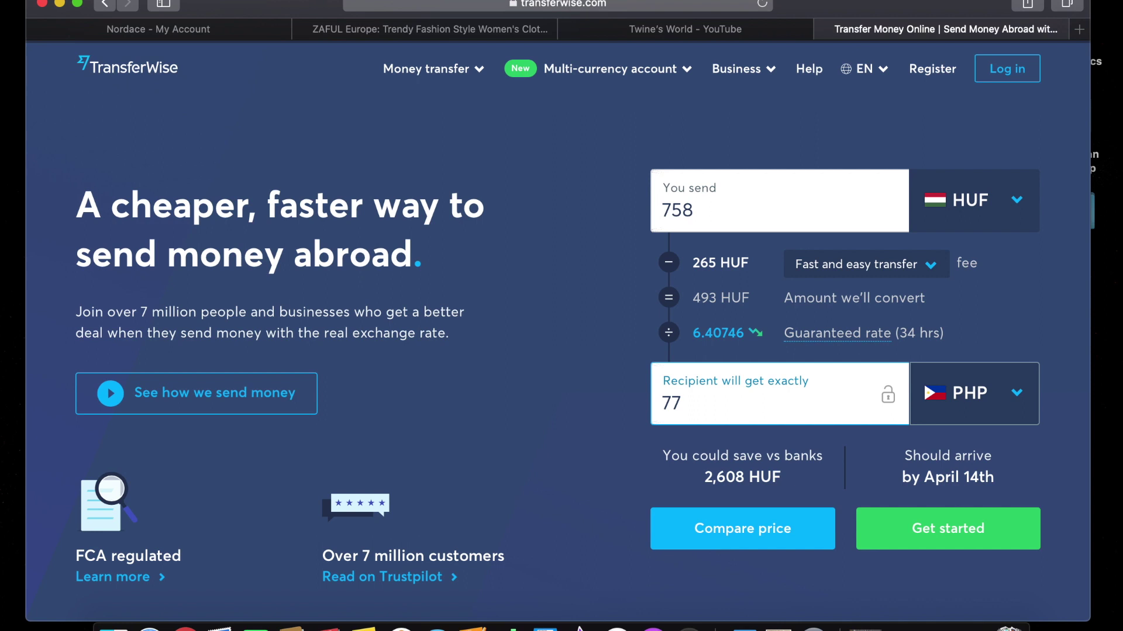
{"action": "type", "text": "10"}
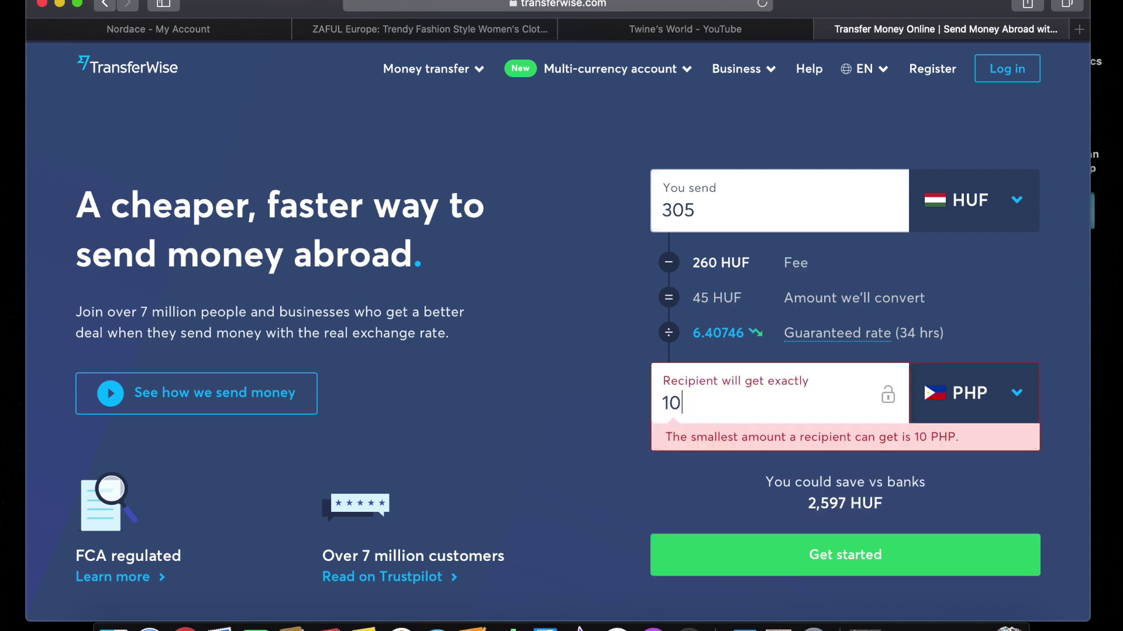
{"action": "type", "text": ",0"}
{"action": "key", "text": "BackSpace"}
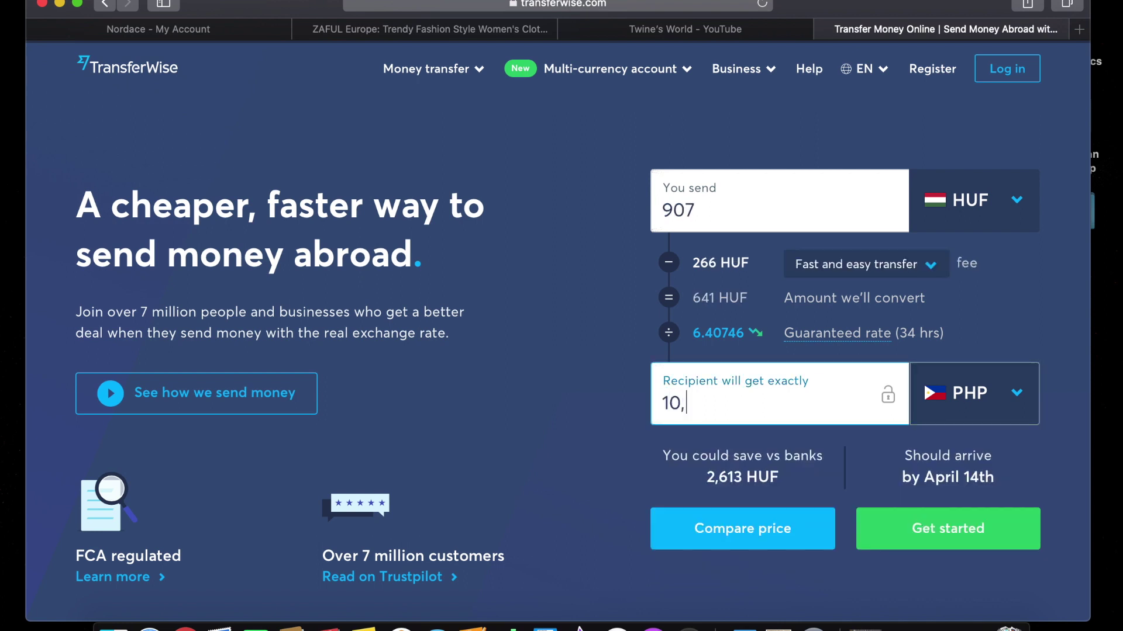
{"action": "type", "text": "000"}
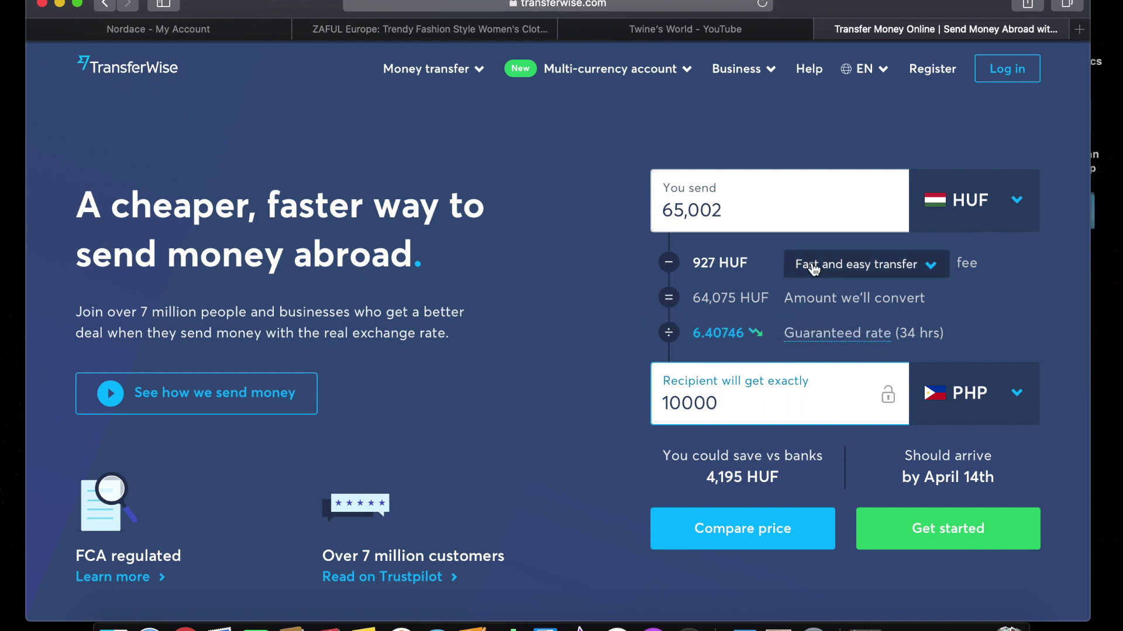
Choose Low cost transfer as the transfer type.
{"action": "left_click", "coordinate": [929, 266]}
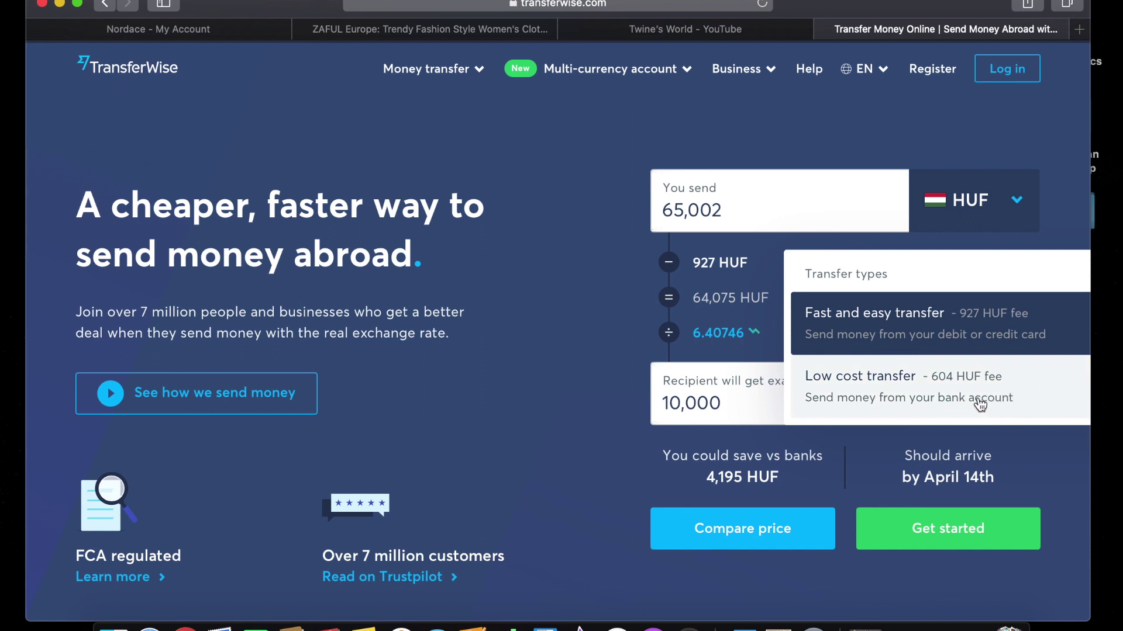
{"action": "left_click", "coordinate": [981, 407]}
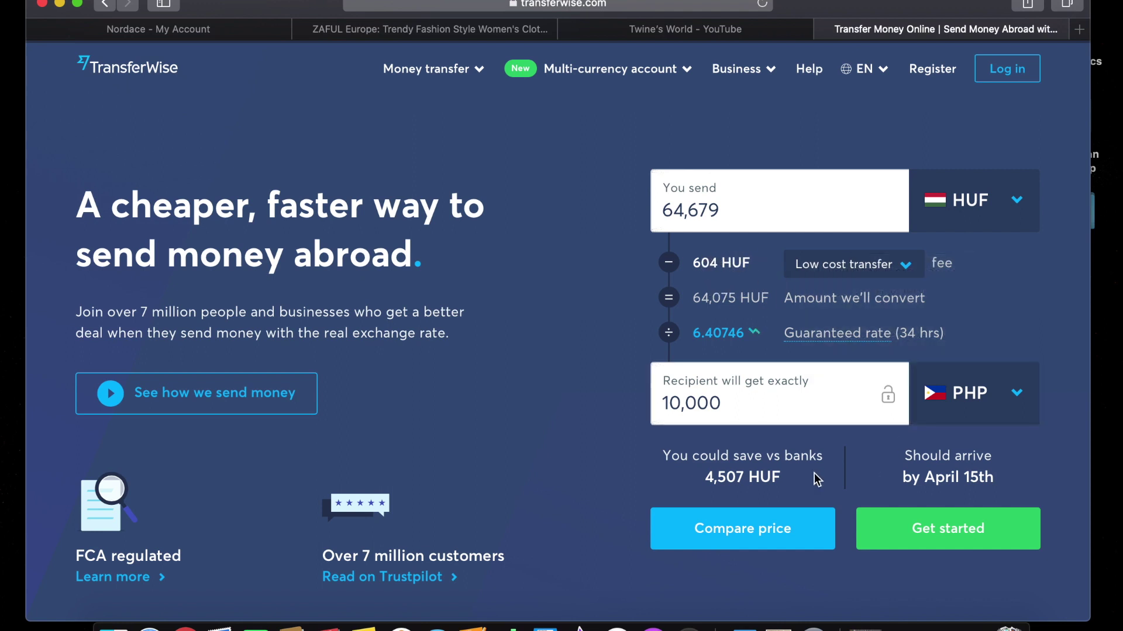
{"action": "left_click", "coordinate": [905, 274]}
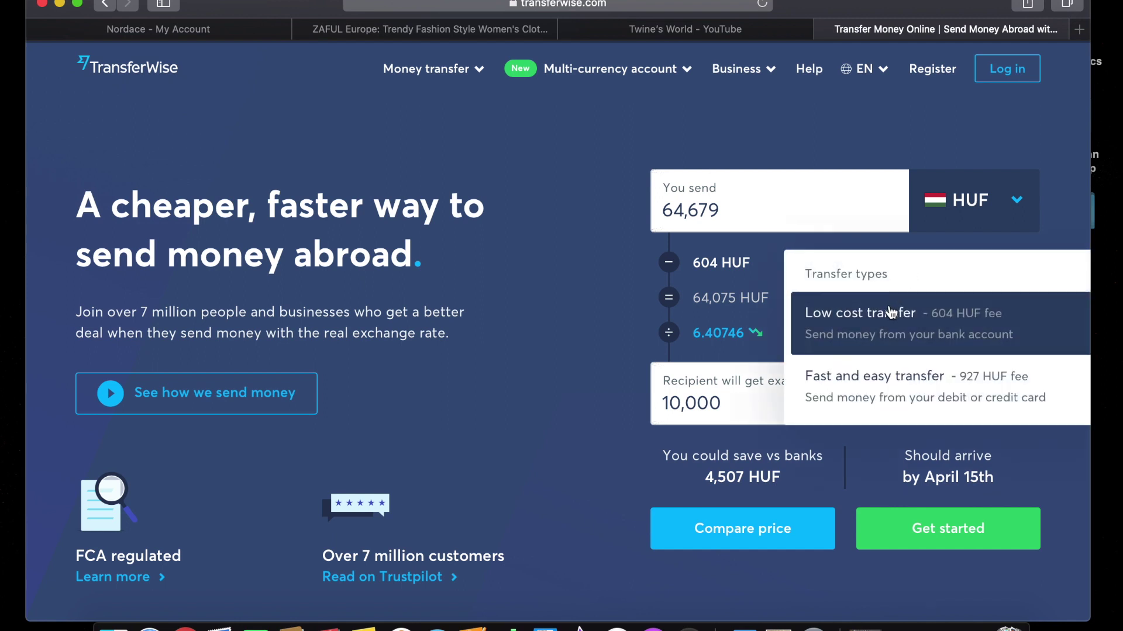
{"action": "scroll", "coordinate": [877, 397], "scroll_direction": "down", "scroll_amount": 1}
{"action": "scroll", "coordinate": [877, 398], "scroll_direction": "up", "scroll_amount": 2}
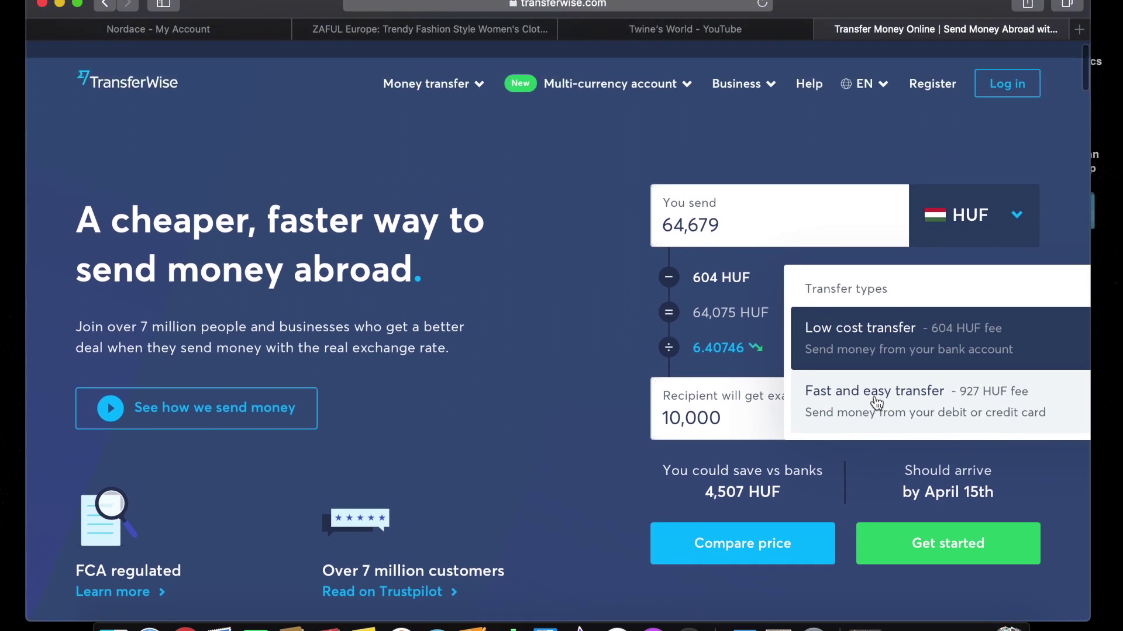
Enter 100,000 HUF as the send amount, then go to the account login.
{"action": "left_click", "coordinate": [777, 219]}
{"action": "key", "text": "BackSpace"}
{"action": "key", "text": "BackSpace"}
{"action": "key", "text": "BackSpace"}
{"action": "key", "text": "BackSpace"}
{"action": "key", "text": "BackSpace"}
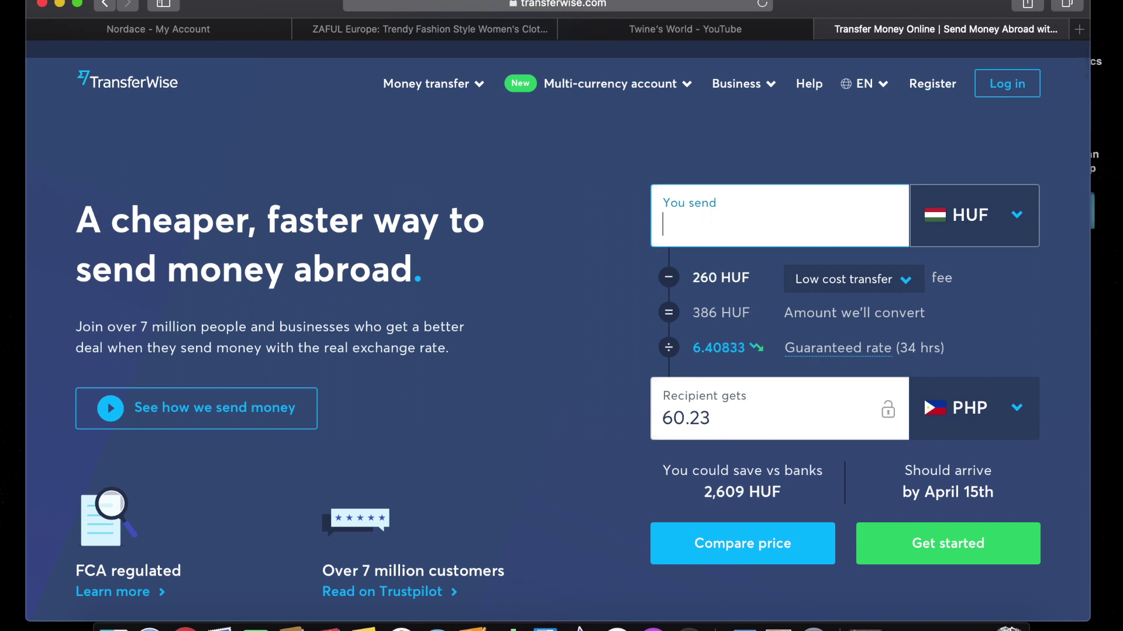
{"action": "type", "text": "100000"}
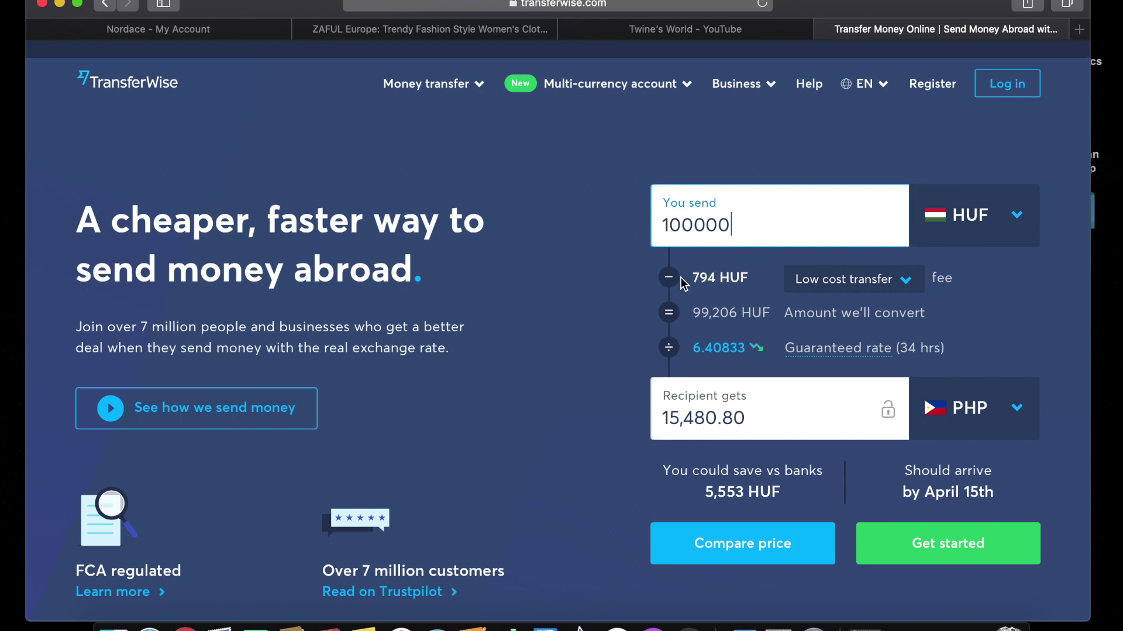
{"action": "left_click", "coordinate": [1051, 335]}
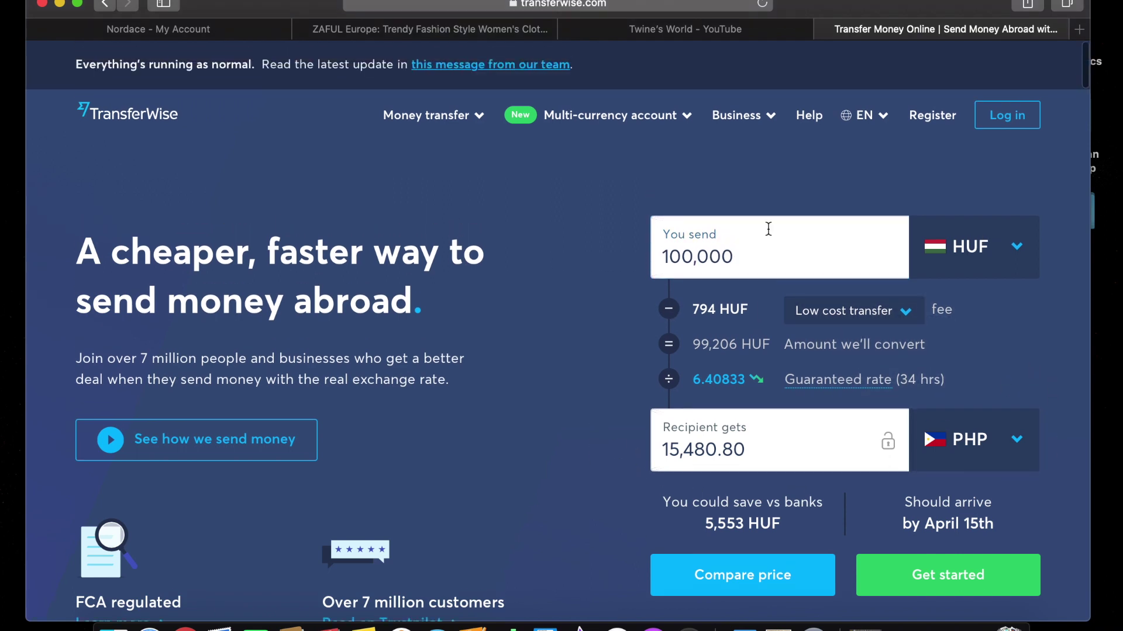
{"action": "left_click", "coordinate": [1015, 117]}
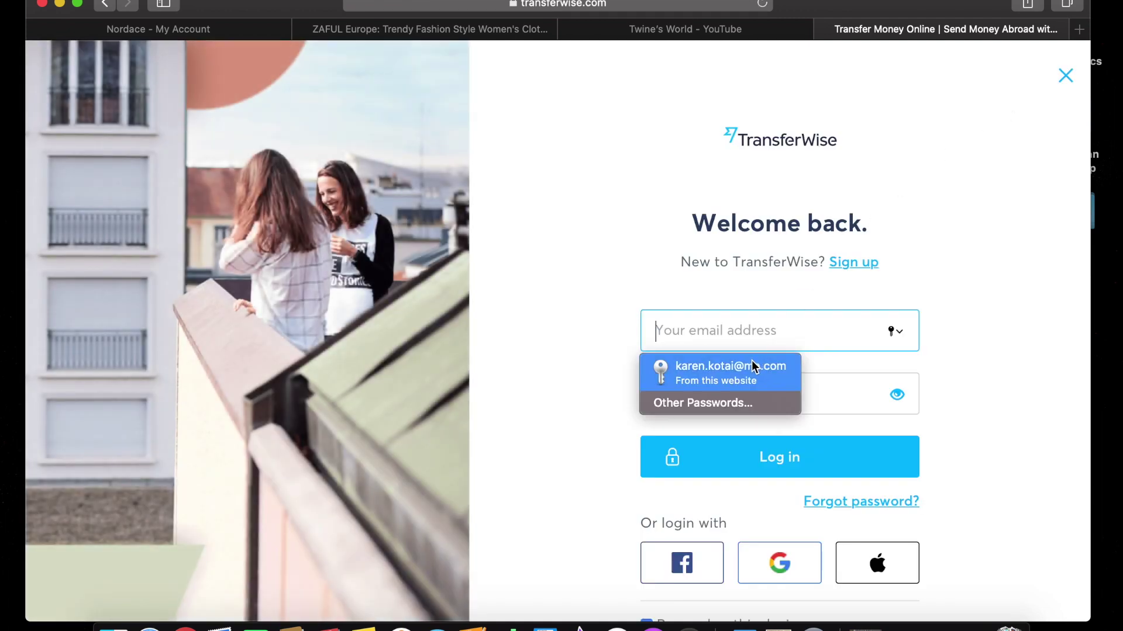
Log in with the saved autofill credentials to reach the Activity page.
{"action": "left_click", "coordinate": [755, 367]}
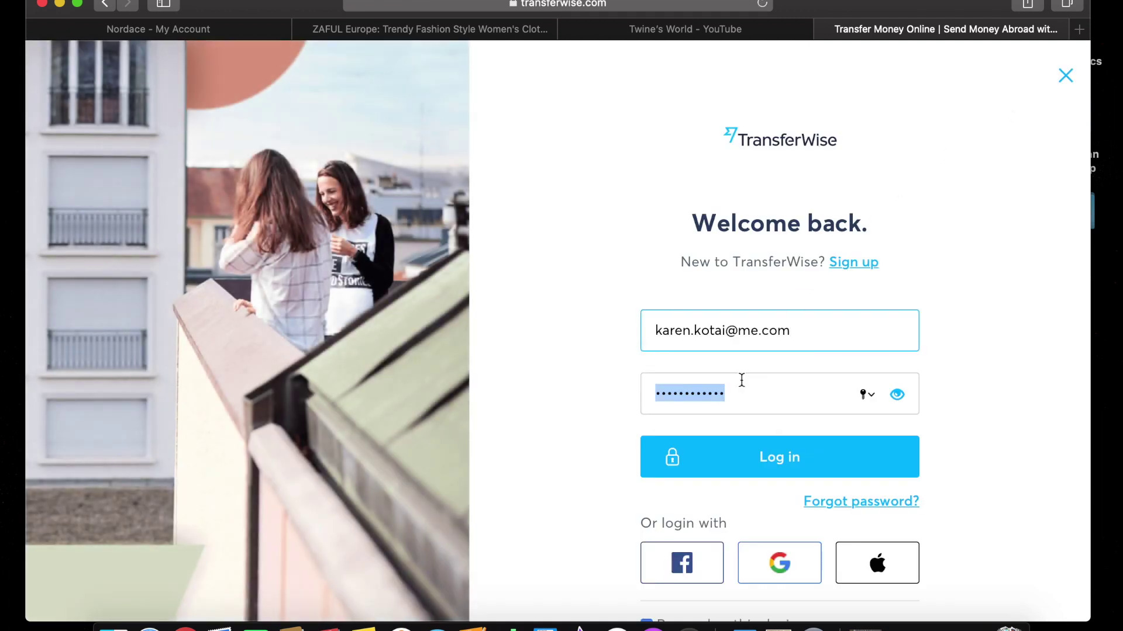
{"action": "left_click", "coordinate": [778, 459]}
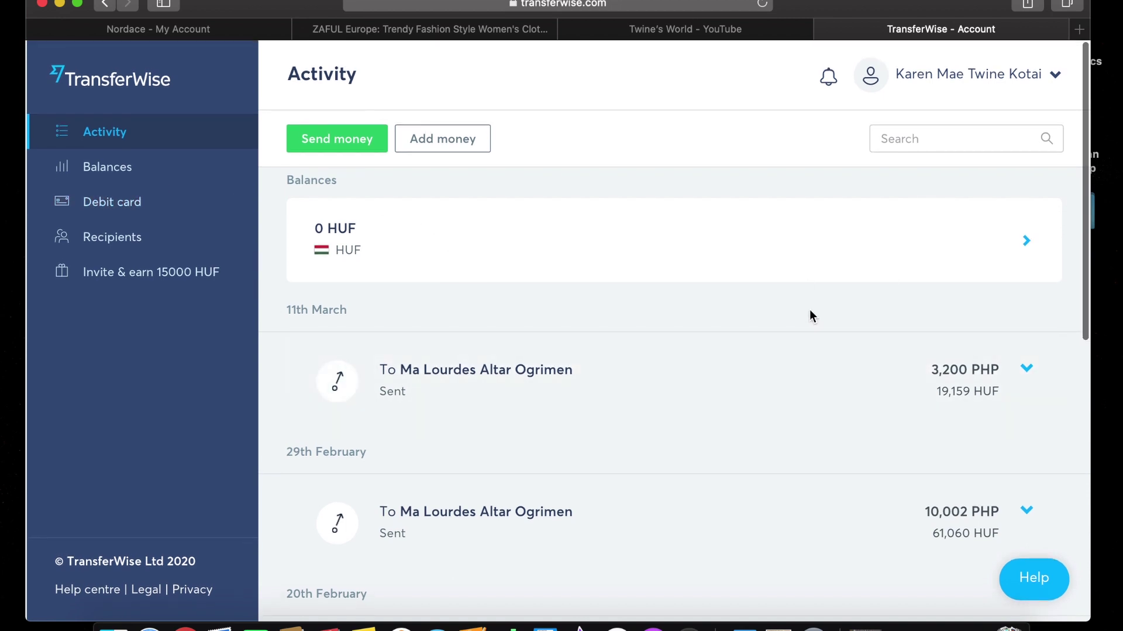
Start a new money transfer from the Activity page.
{"action": "scroll", "coordinate": [771, 302], "scroll_direction": "down", "scroll_amount": 1}
{"action": "scroll", "coordinate": [771, 299], "scroll_direction": "down", "scroll_amount": 8}
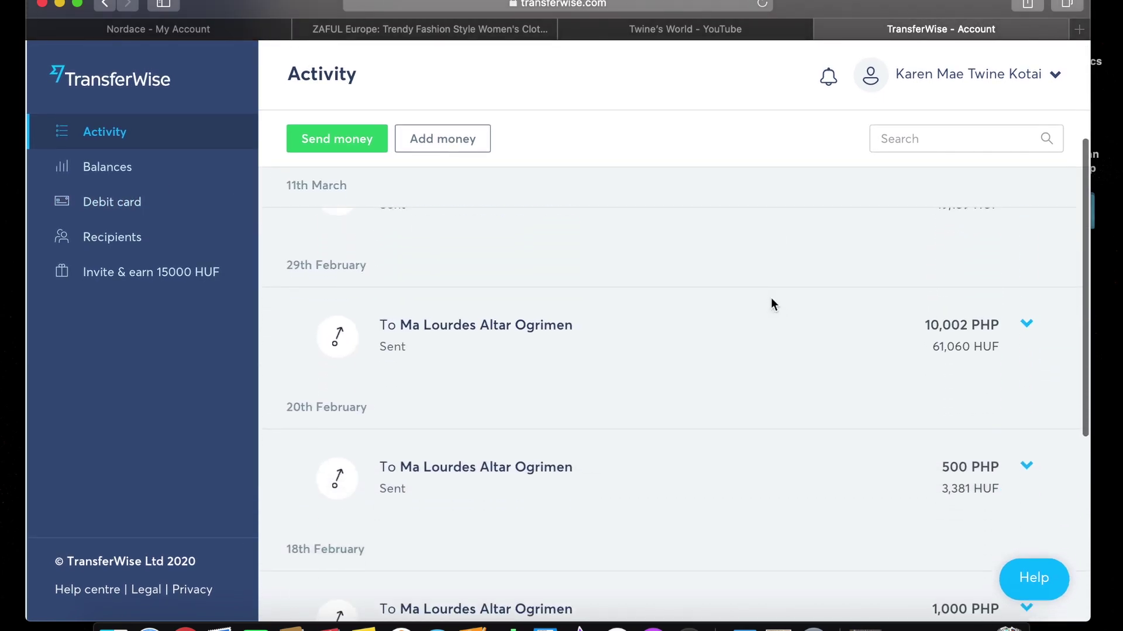
{"action": "scroll", "coordinate": [773, 305], "scroll_direction": "down", "scroll_amount": 3}
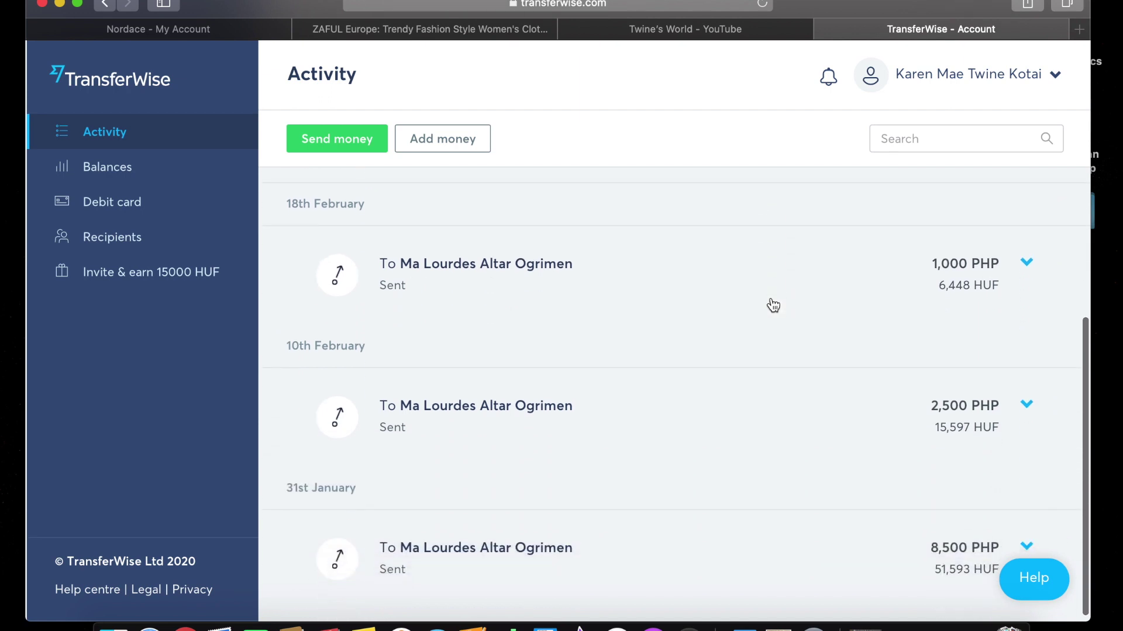
{"action": "scroll", "coordinate": [773, 305], "scroll_direction": "up", "scroll_amount": 10}
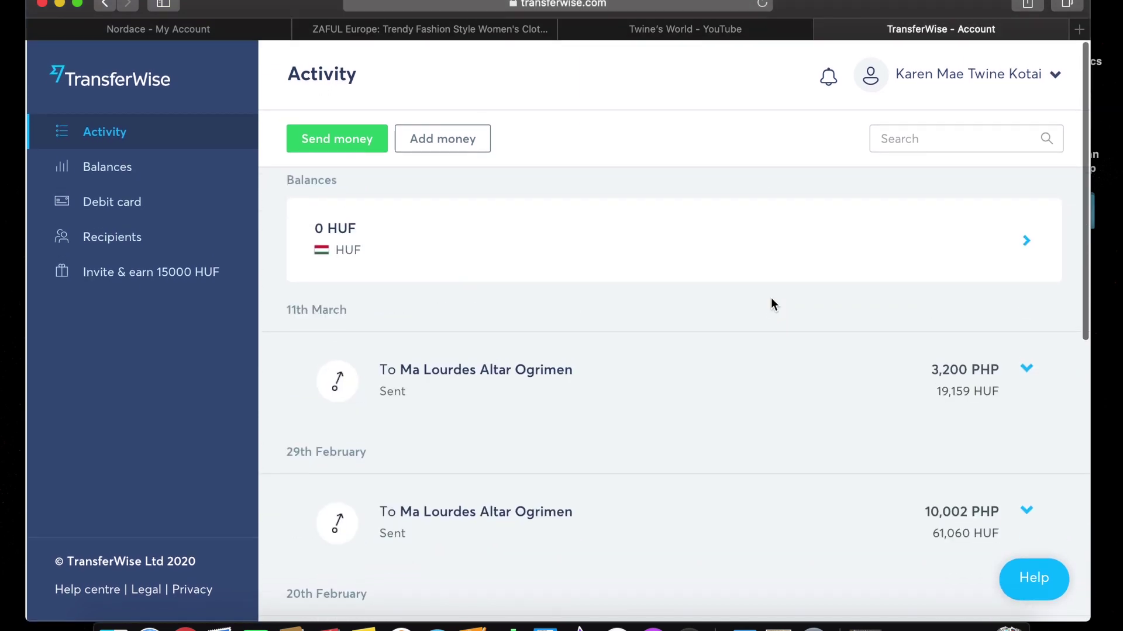
{"action": "left_click", "coordinate": [346, 149]}
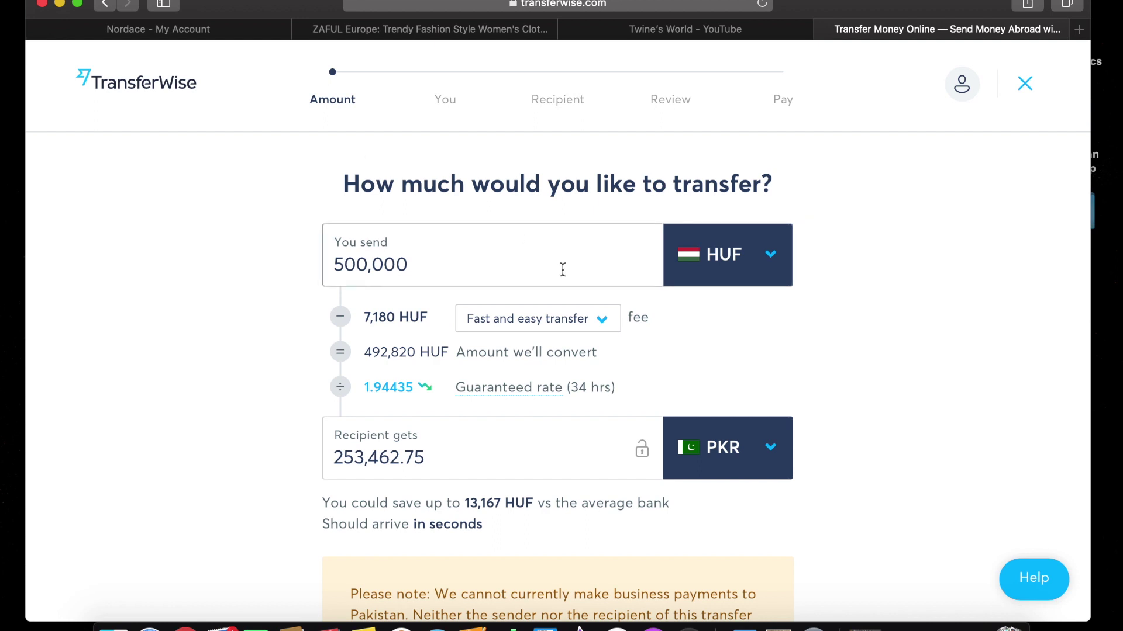
Set the recipient currency to PHP with 5,000 PHP received, and continue.
{"action": "left_click", "coordinate": [778, 462]}
{"action": "left_click", "coordinate": [598, 543]}
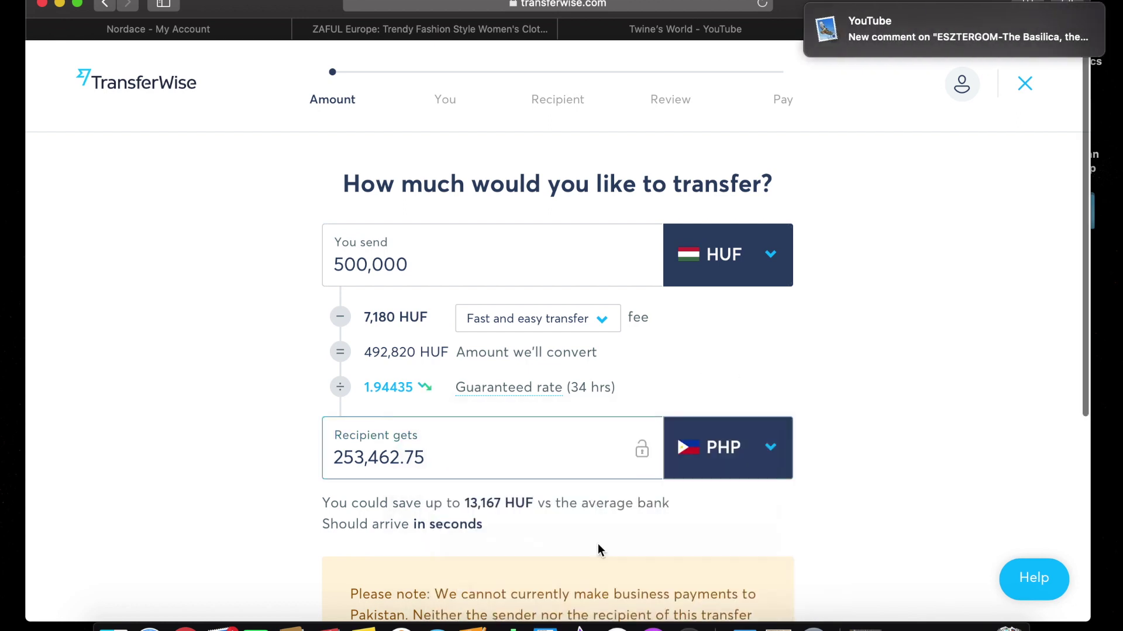
{"action": "left_click", "coordinate": [431, 457]}
{"action": "key", "text": "BackSpace"}
{"action": "key", "text": "BackSpace"}
{"action": "key", "text": "BackSpace"}
{"action": "key", "text": "BackSpace"}
{"action": "key", "text": "BackSpace"}
{"action": "key", "text": "BackSpace"}
{"action": "key", "text": "BackSpace"}
{"action": "key", "text": "BackSpace"}
{"action": "key", "text": "BackSpace"}
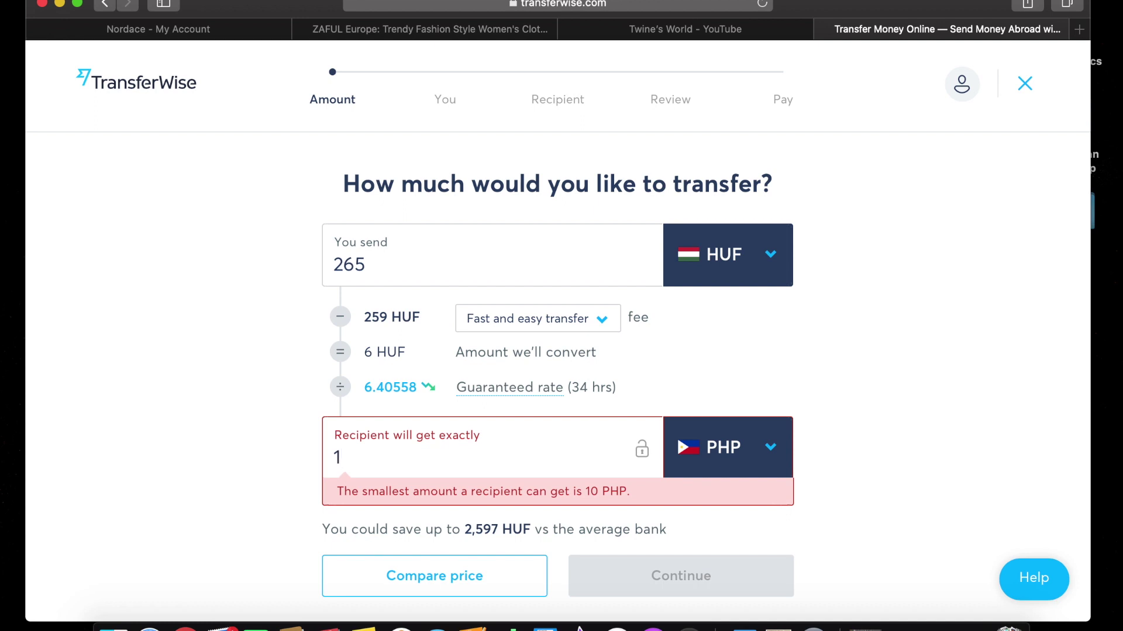
{"action": "type", "text": "5000"}
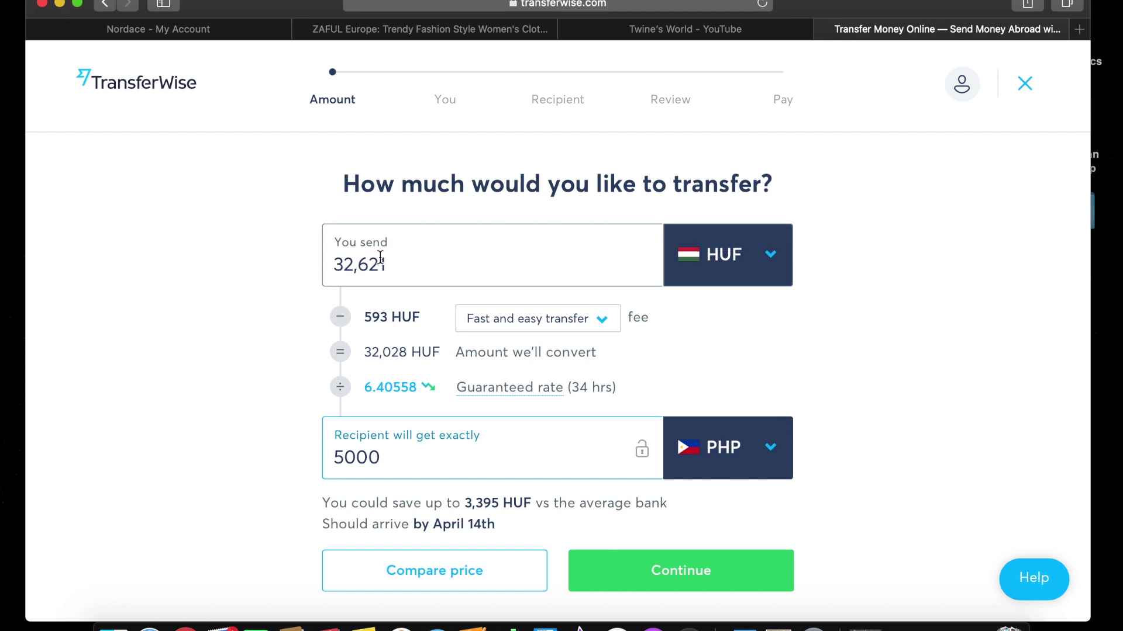
{"action": "left_click", "coordinate": [668, 577]}
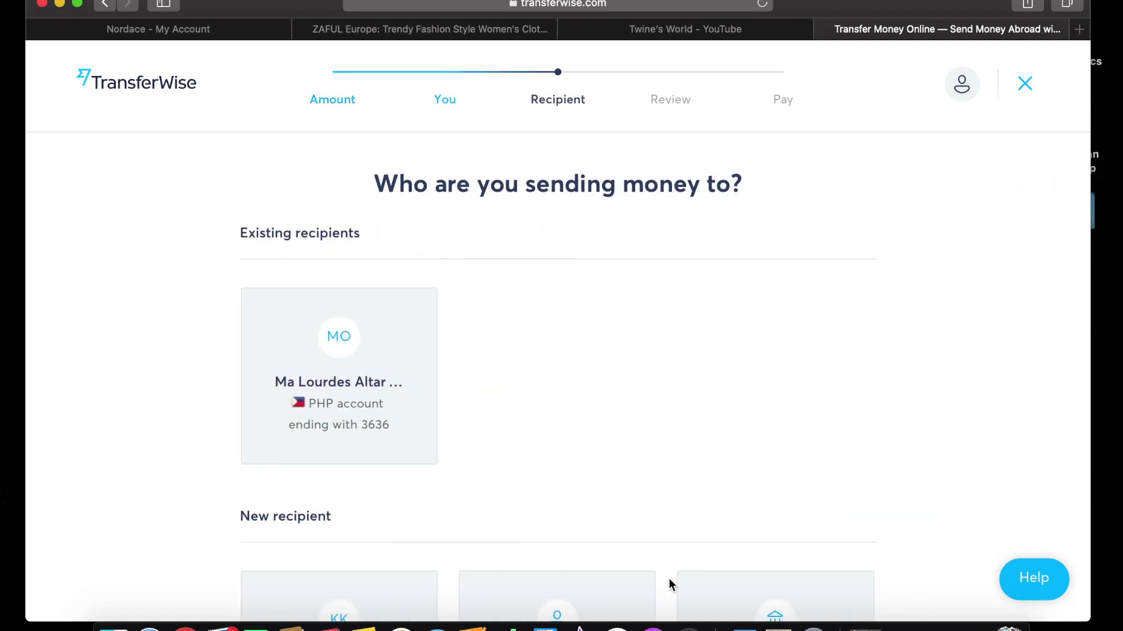
Pick the existing PHP recipient, give the reason 'Sending money home to family', and continue.
{"action": "scroll", "coordinate": [691, 470], "scroll_direction": "down", "scroll_amount": 1}
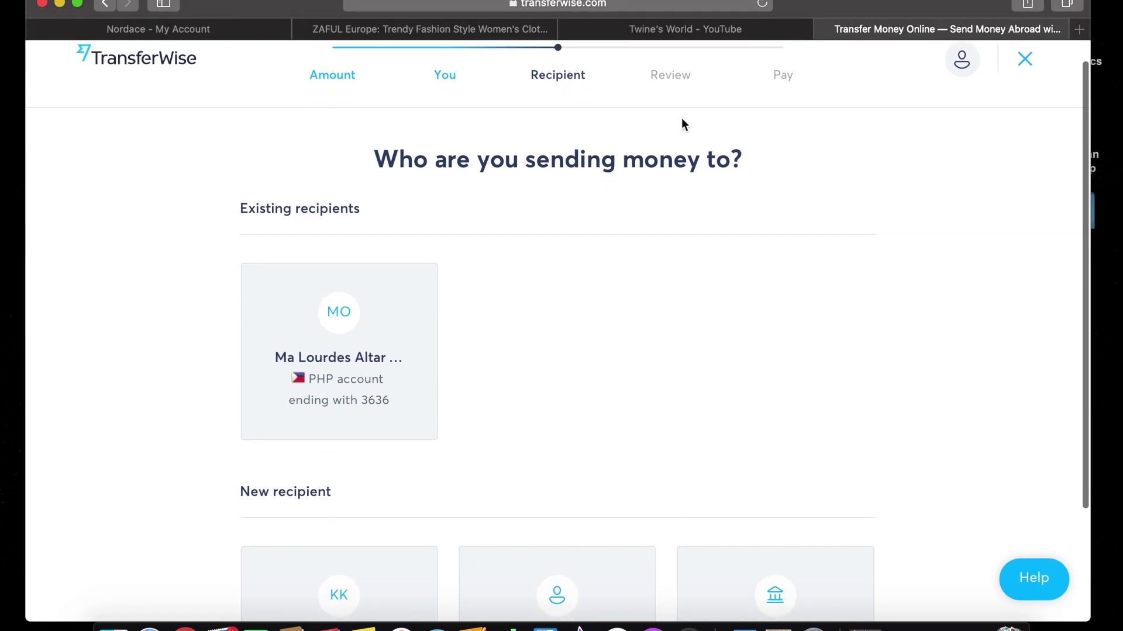
{"action": "scroll", "coordinate": [695, 309], "scroll_direction": "down", "scroll_amount": 2}
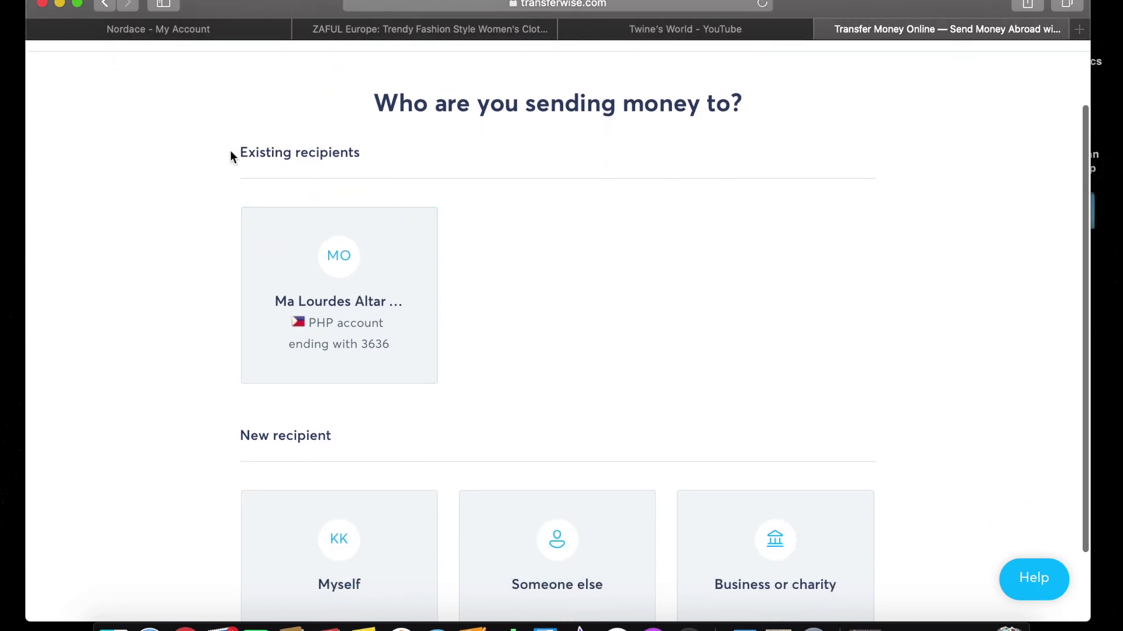
{"action": "left_click", "coordinate": [411, 300]}
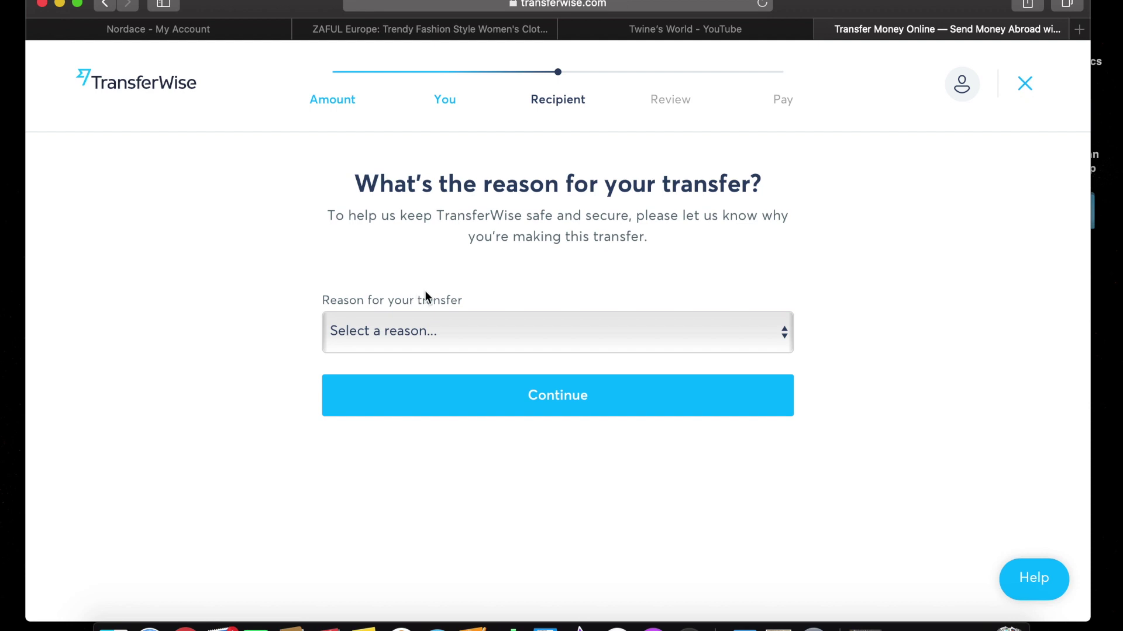
{"action": "left_click", "coordinate": [579, 342]}
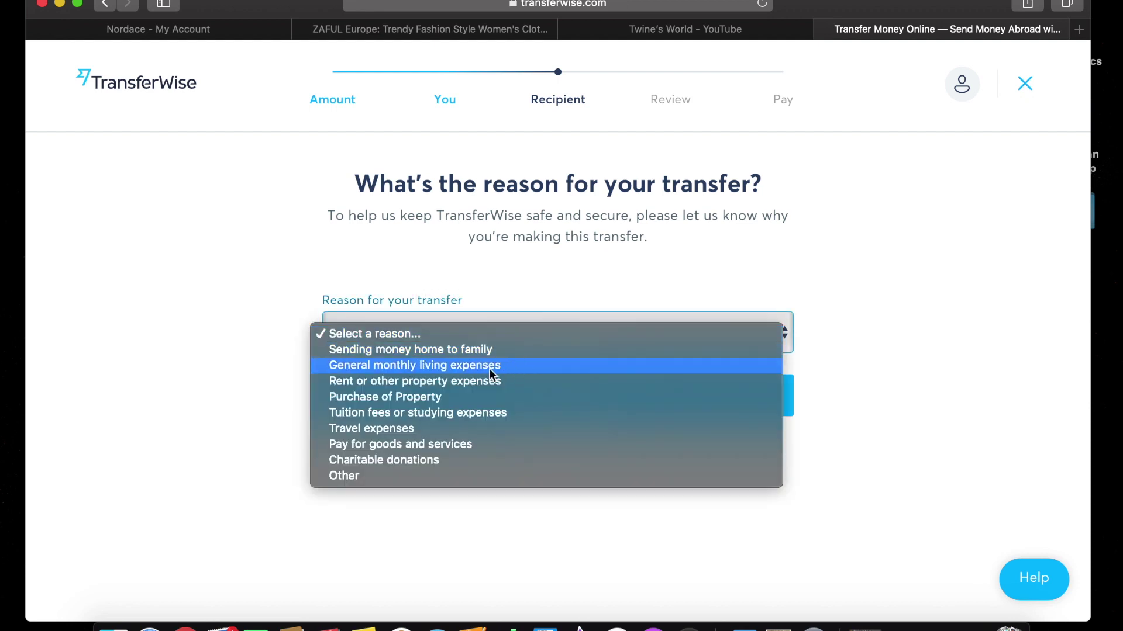
{"action": "left_click", "coordinate": [452, 351]}
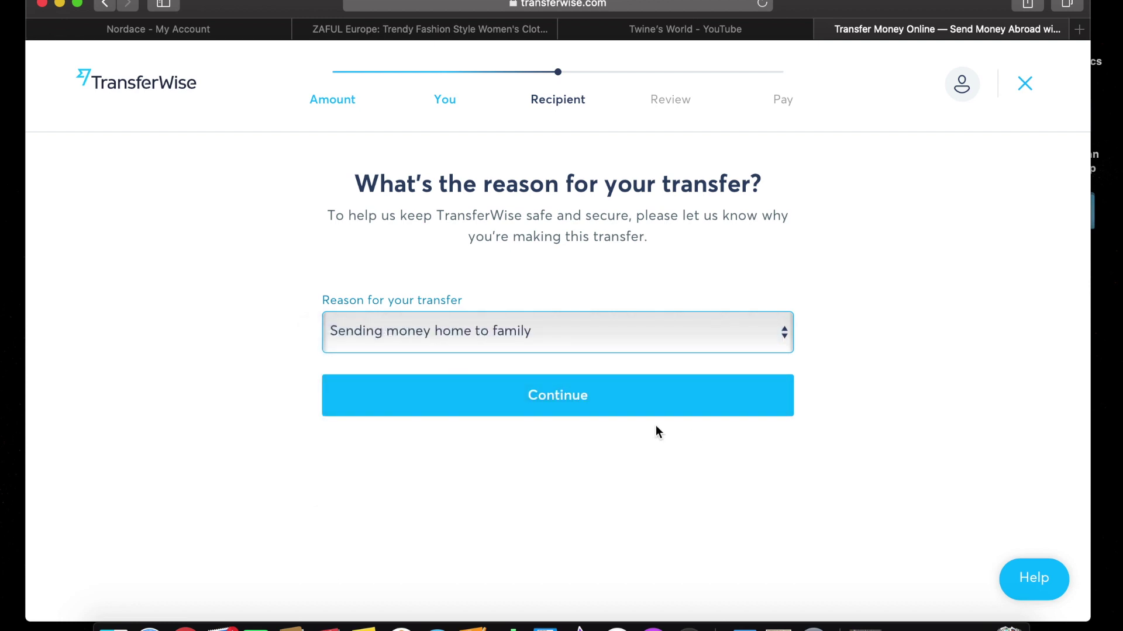
{"action": "left_click", "coordinate": [627, 413]}
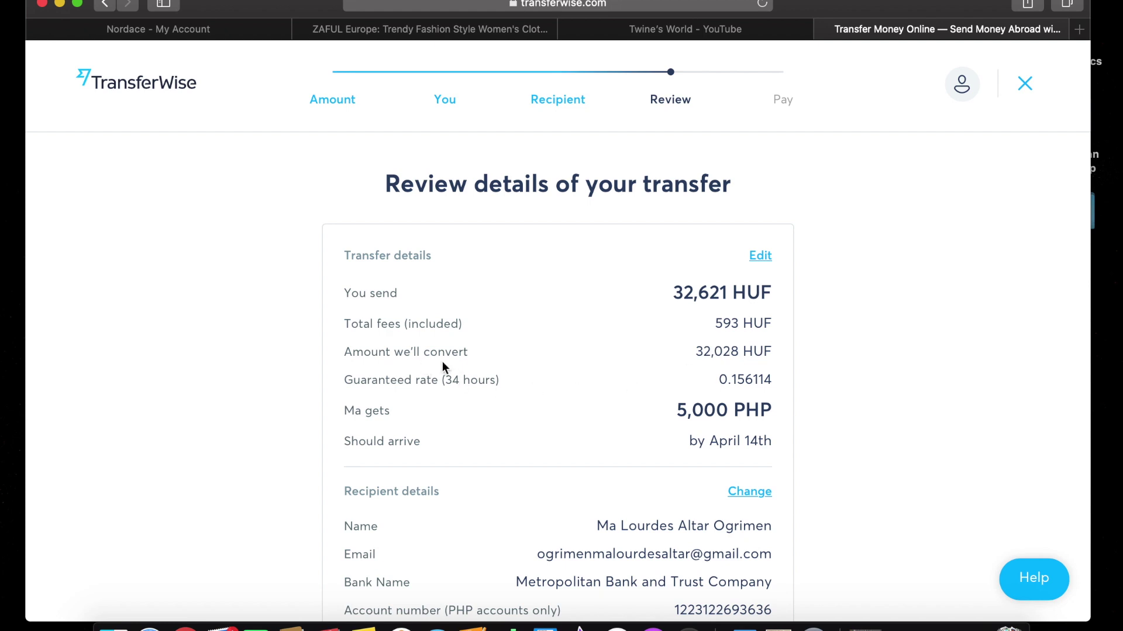
Scroll through the transfer review, then exit the transfer without paying.
{"action": "scroll", "coordinate": [777, 370], "scroll_direction": "down", "scroll_amount": 3}
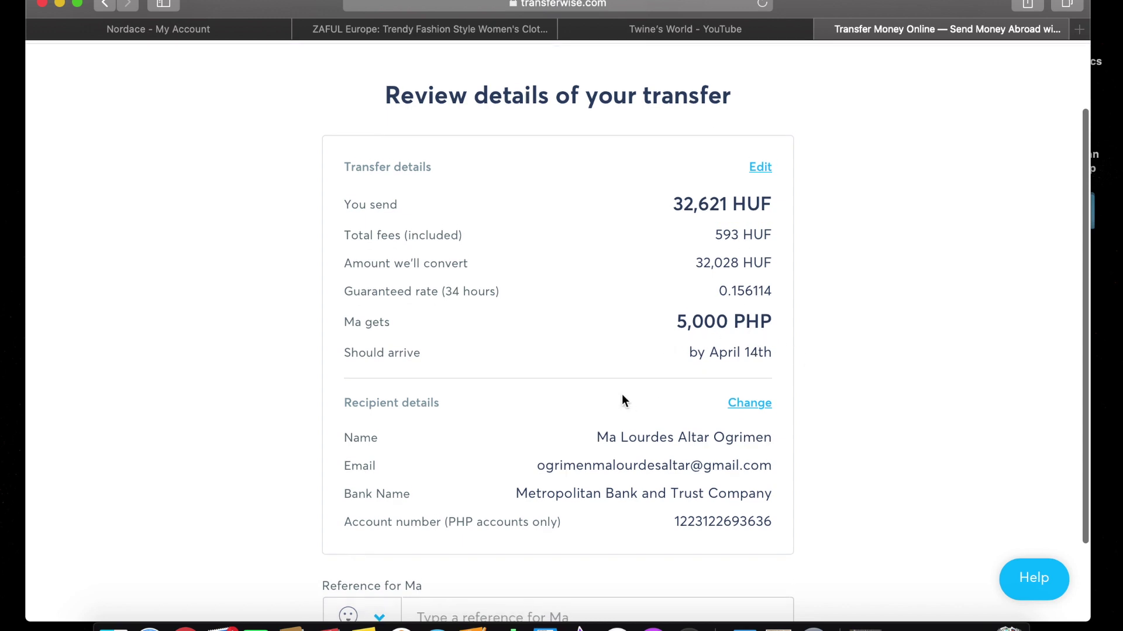
{"action": "scroll", "coordinate": [622, 394], "scroll_direction": "down", "scroll_amount": 4}
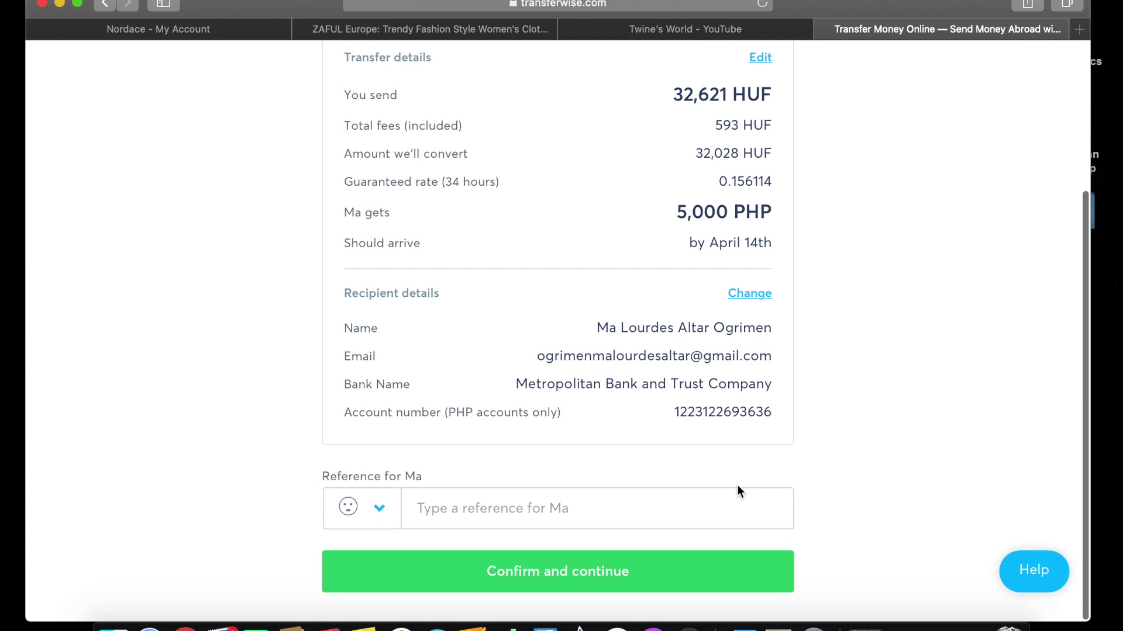
{"action": "scroll", "coordinate": [737, 486], "scroll_direction": "up", "scroll_amount": 7}
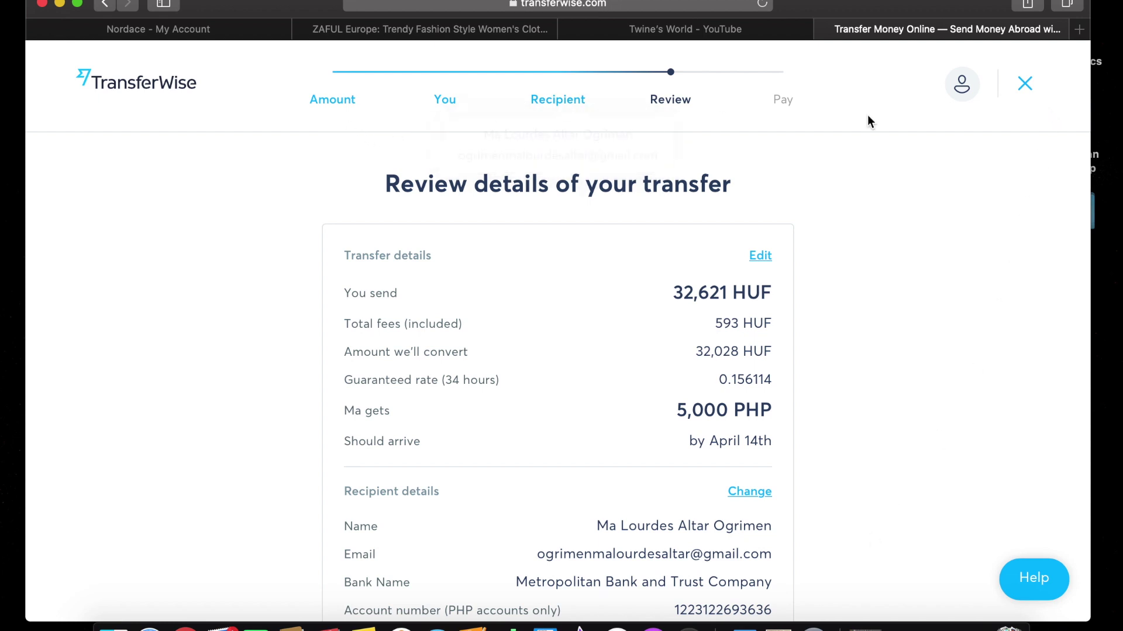
{"action": "left_click", "coordinate": [1026, 83]}
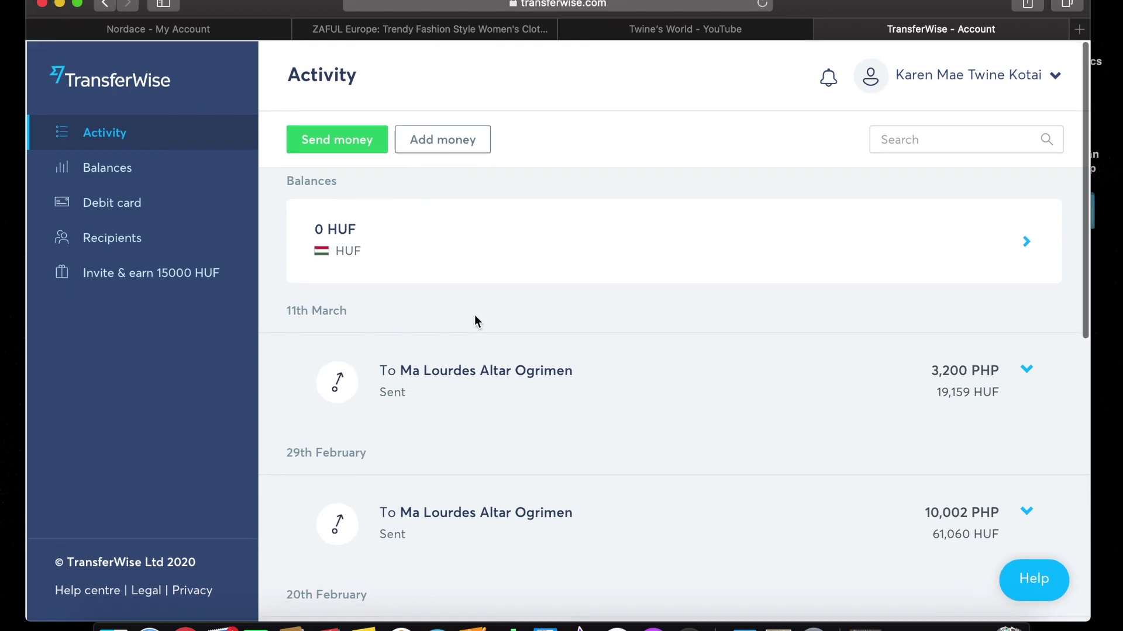
Start a new money transfer.
{"action": "left_click", "coordinate": [357, 149]}
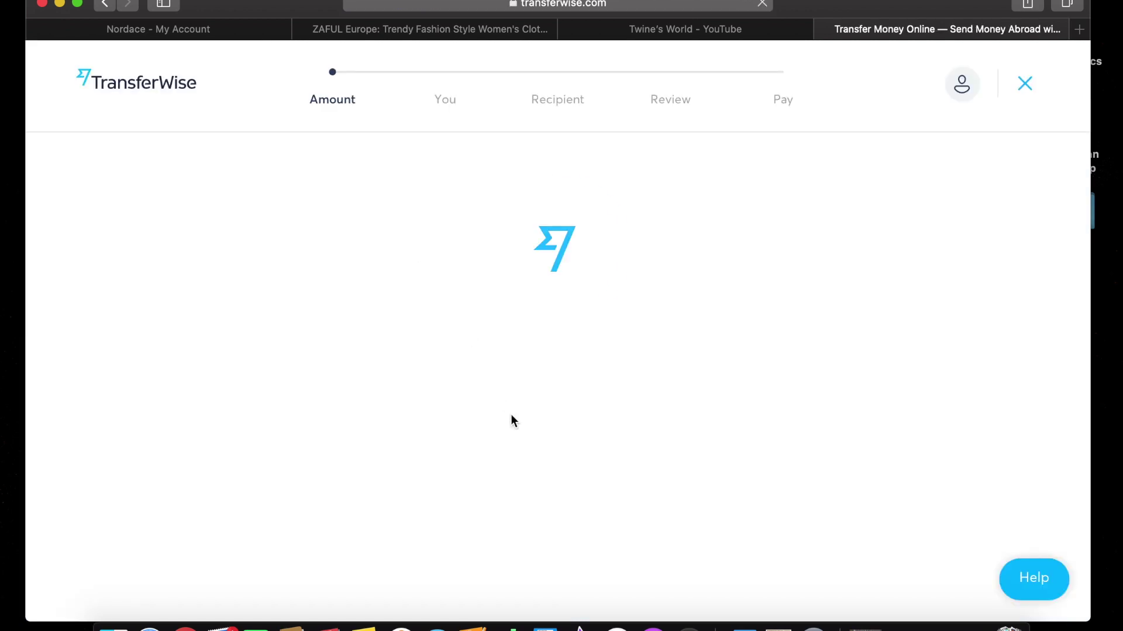
{"action": "scroll", "coordinate": [510, 414], "scroll_direction": "down", "scroll_amount": 5}
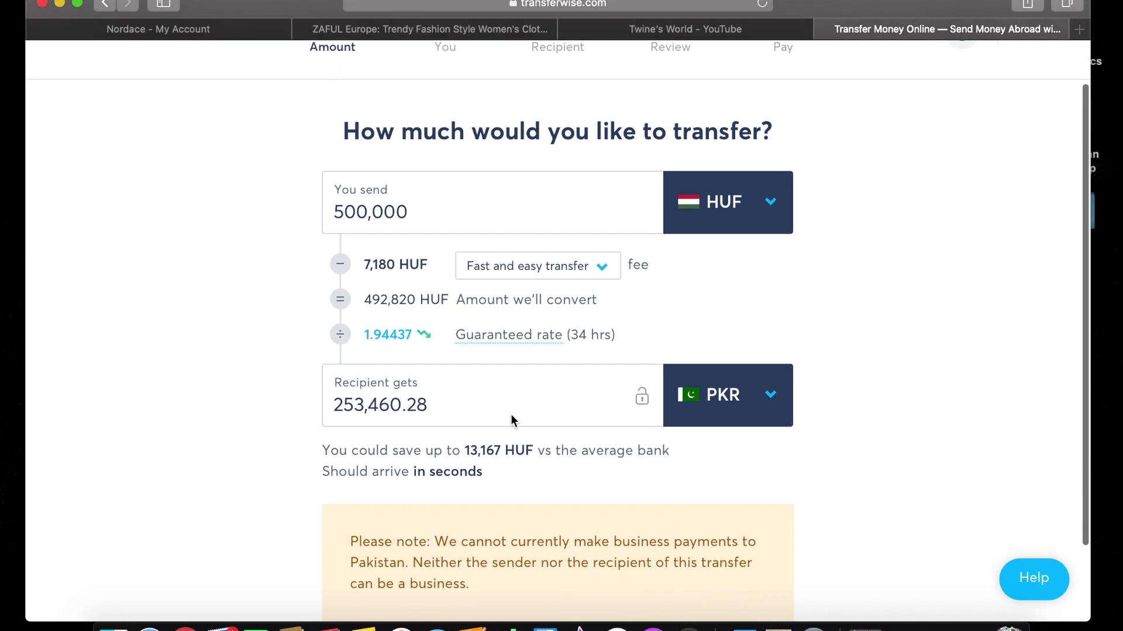
{"action": "scroll", "coordinate": [510, 414], "scroll_direction": "up", "scroll_amount": 1}
{"action": "scroll", "coordinate": [511, 414], "scroll_direction": "up", "scroll_amount": 1}
Switch the recipient currency to PHP, set the amount received to exactly 10000, and continue.
{"action": "left_click", "coordinate": [757, 325]}
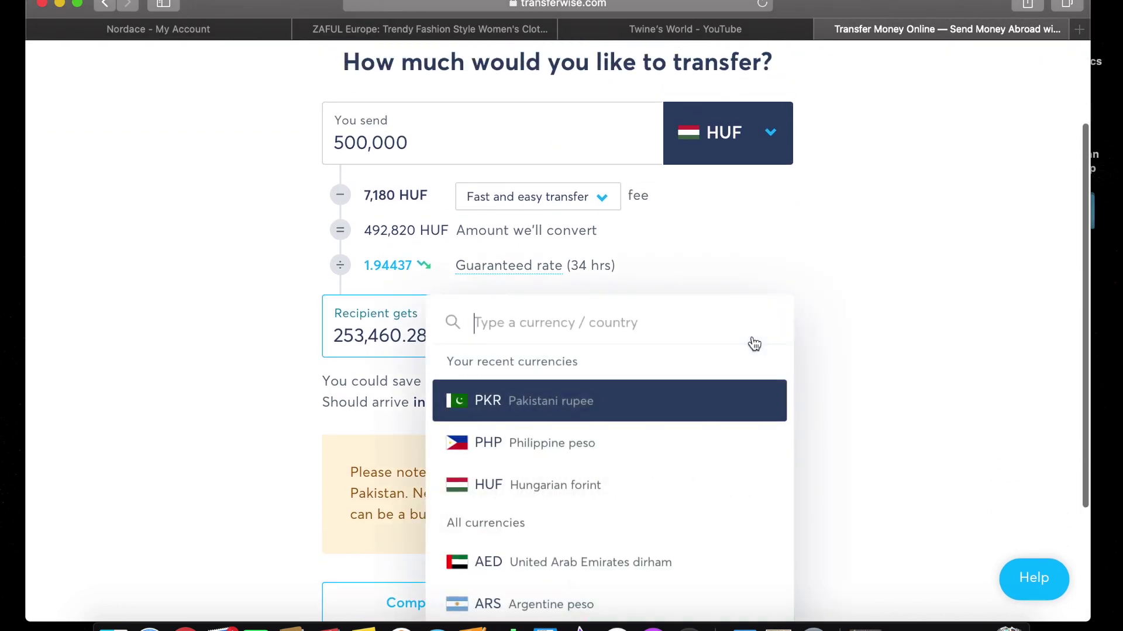
{"action": "left_click", "coordinate": [560, 458]}
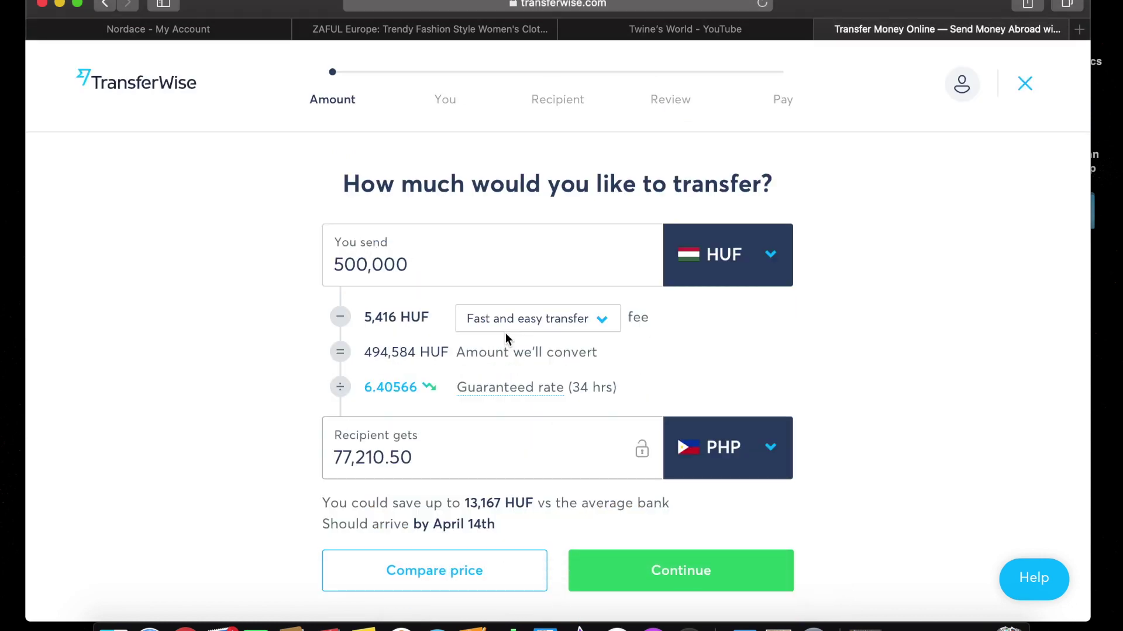
{"action": "left_click_drag", "start_coordinate": [461, 442], "coordinate": [294, 457]}
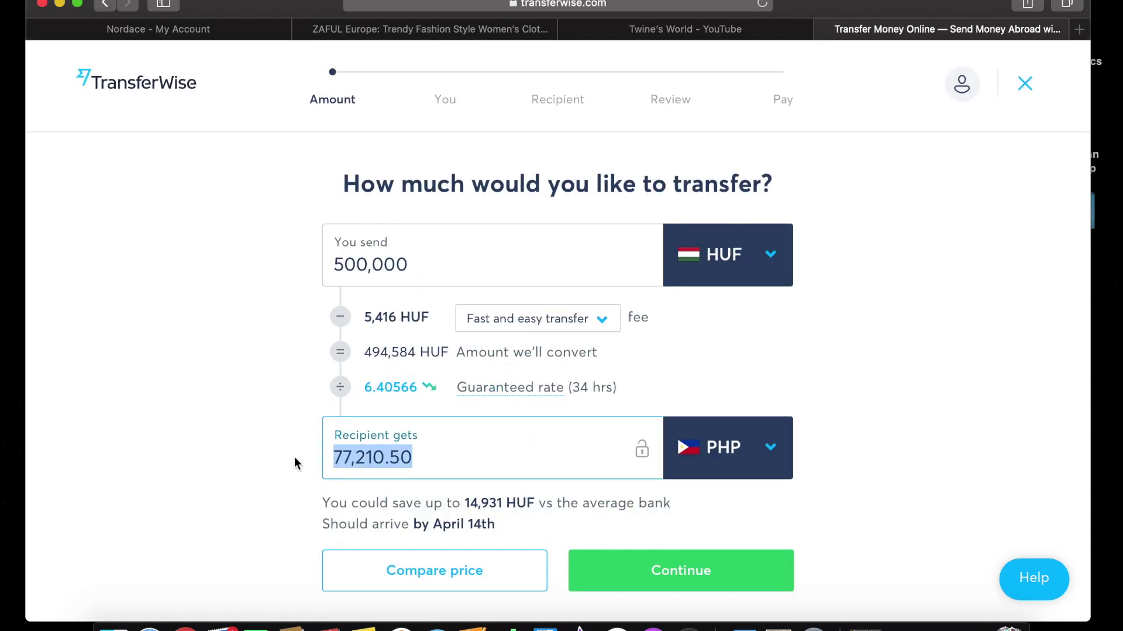
{"action": "key", "text": "BackSpace"}
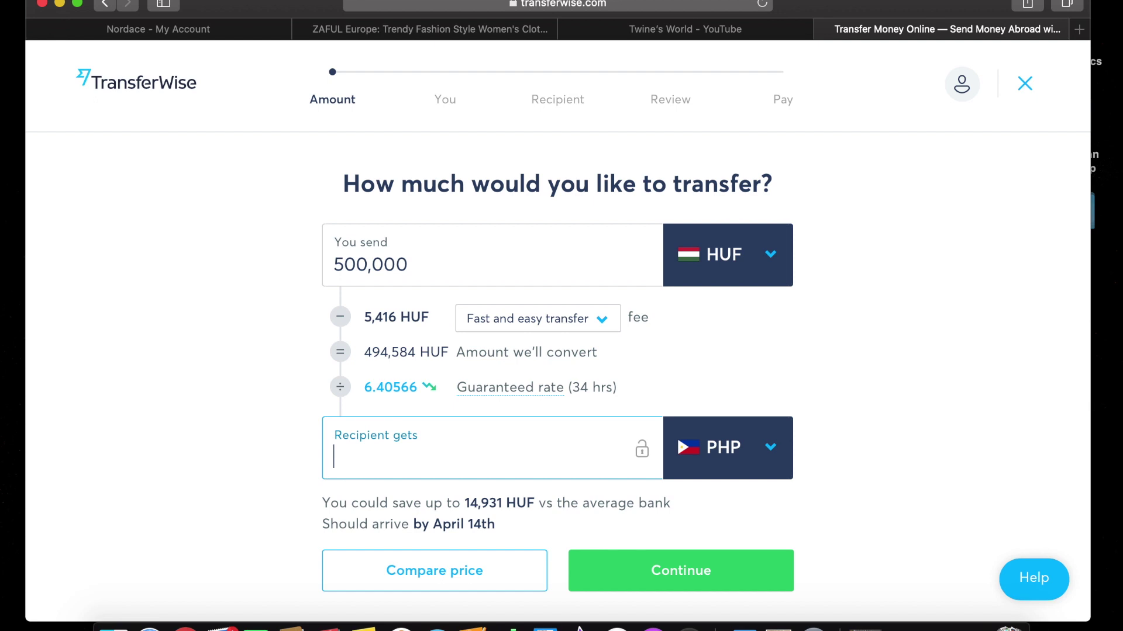
{"action": "type", "text": "10000"}
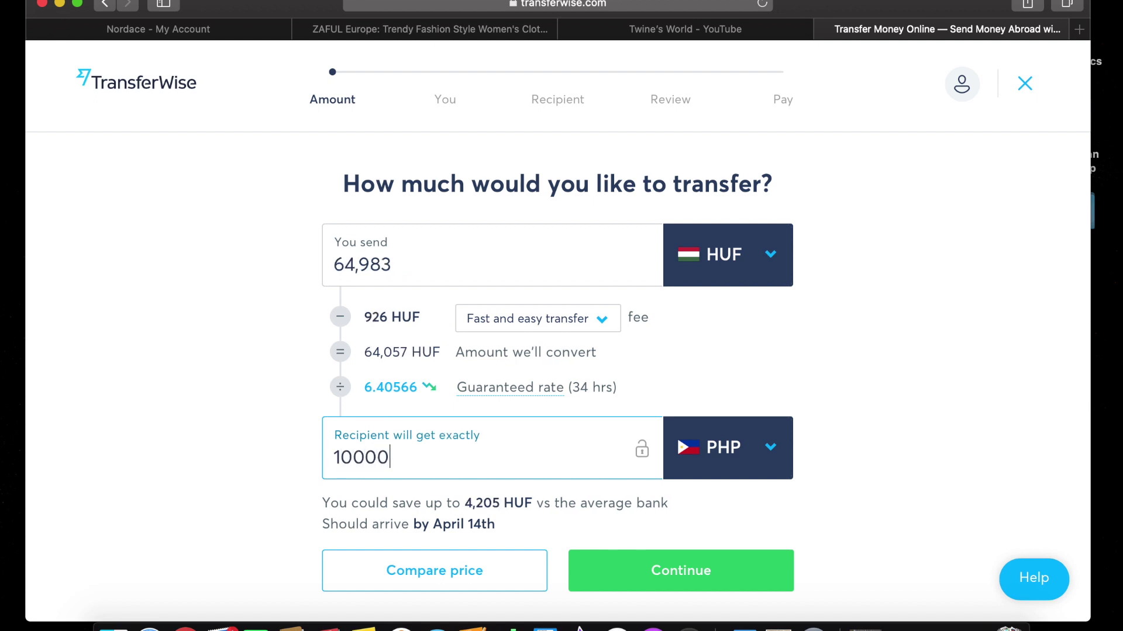
{"action": "left_click", "coordinate": [657, 579]}
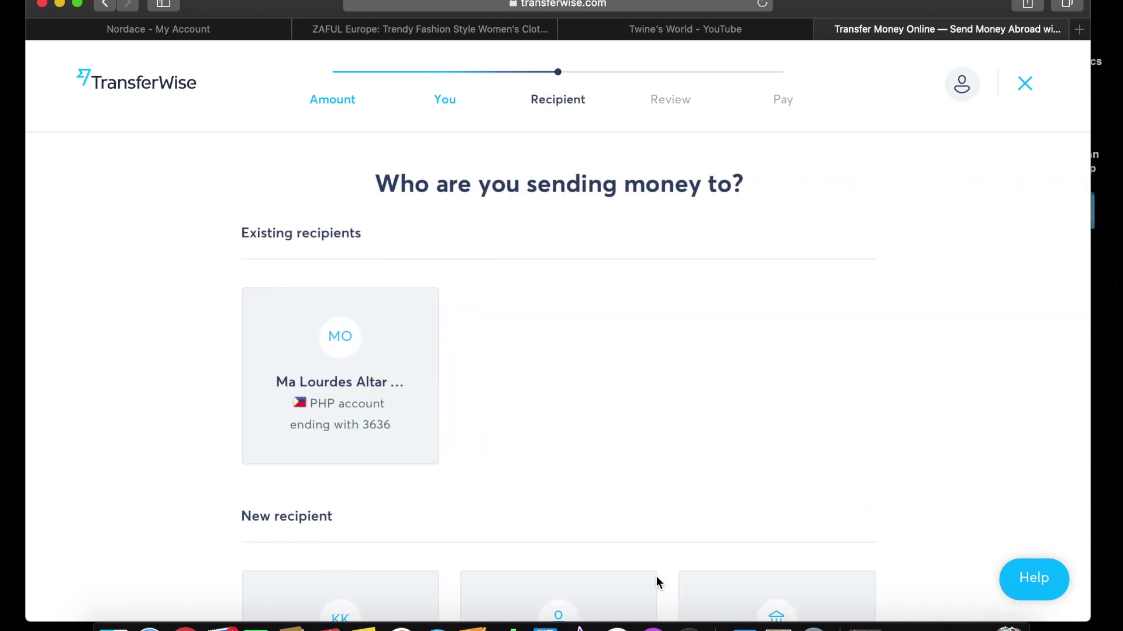
Choose 'Someone else' as the recipient and scroll through the blank form down to Bank details.
{"action": "scroll", "coordinate": [419, 380], "scroll_direction": "down", "scroll_amount": 3}
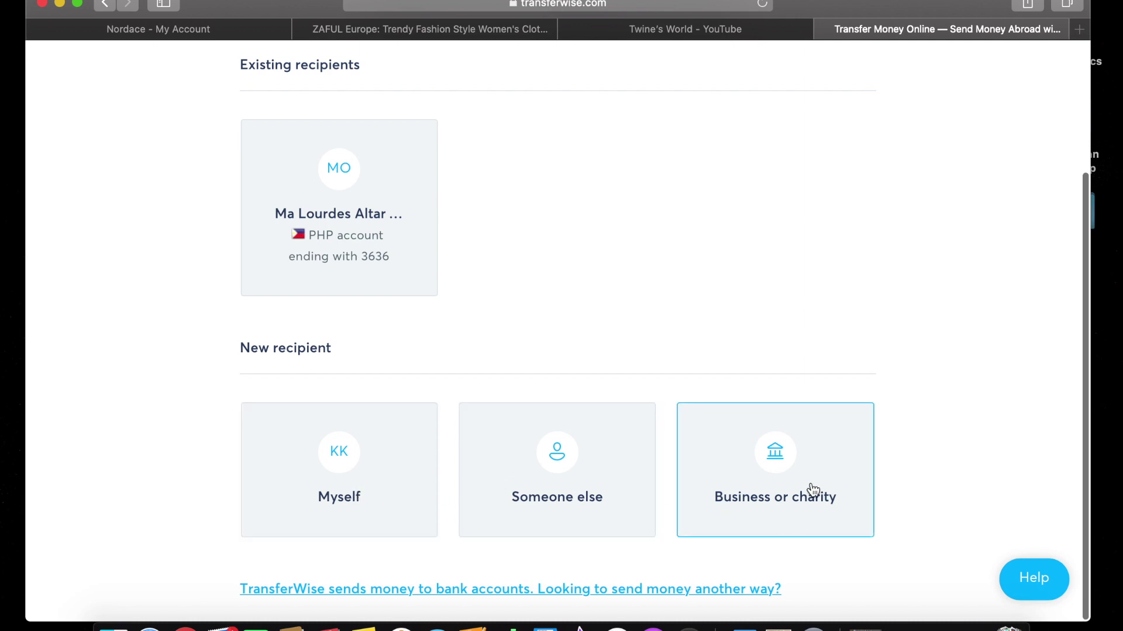
{"action": "left_click", "coordinate": [551, 486]}
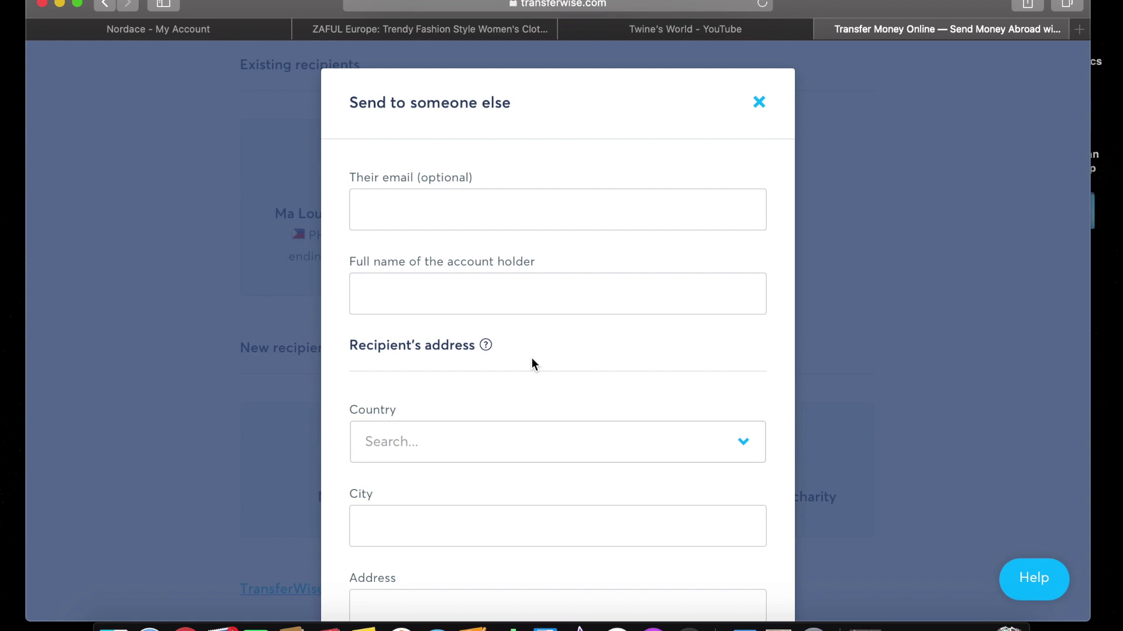
{"action": "scroll", "coordinate": [514, 233], "scroll_direction": "down", "scroll_amount": 1}
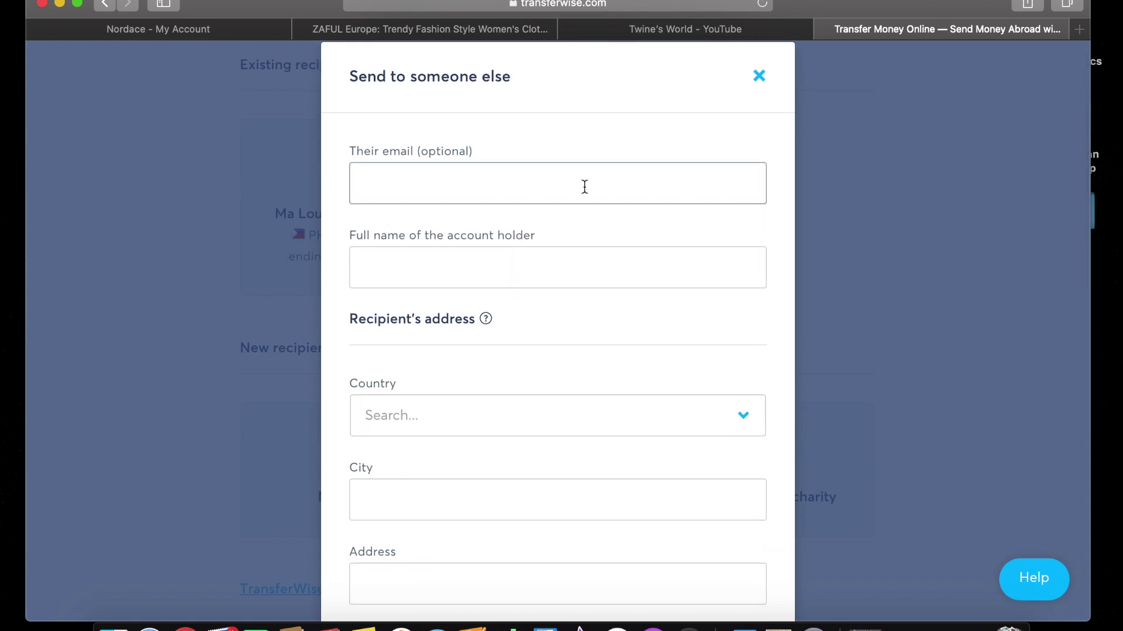
{"action": "scroll", "coordinate": [661, 288], "scroll_direction": "down", "scroll_amount": 4}
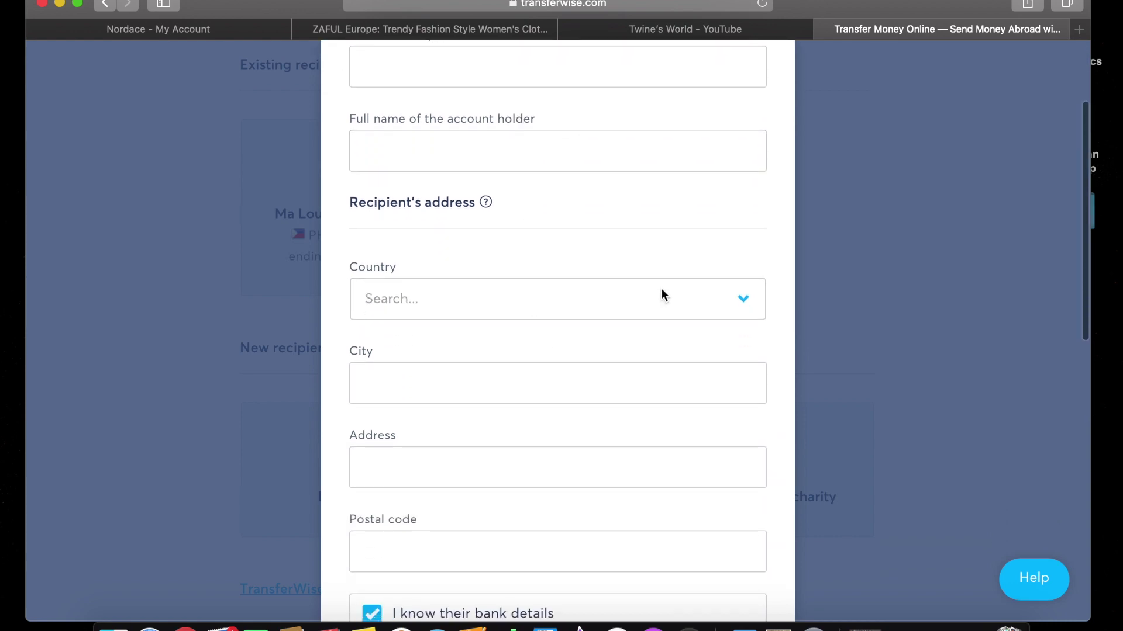
{"action": "left_click", "coordinate": [740, 312]}
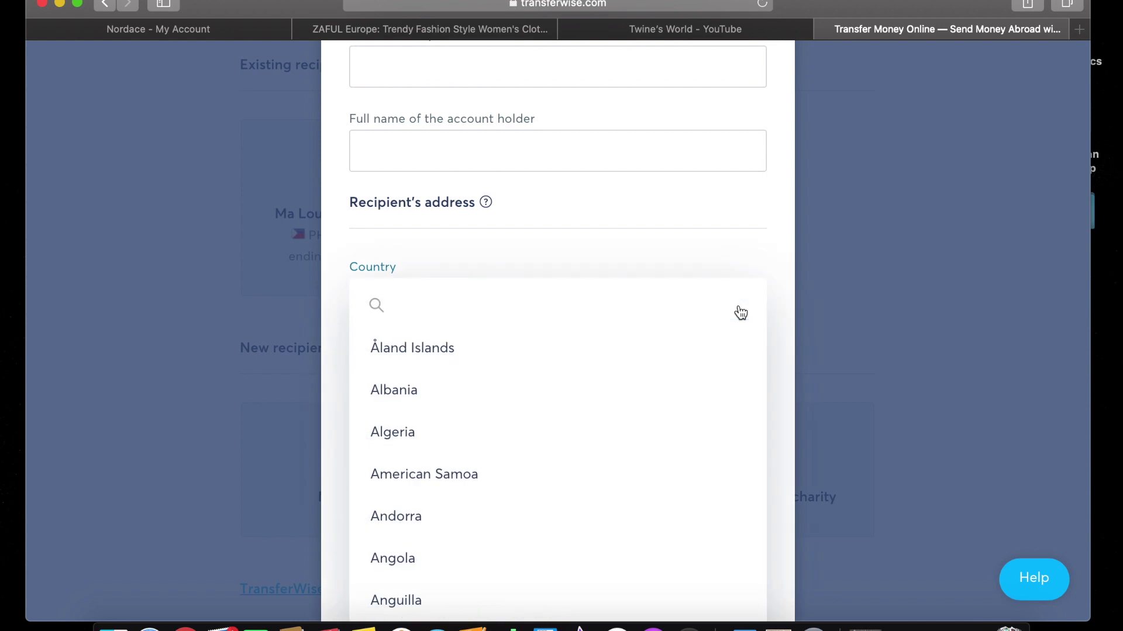
{"action": "scroll", "coordinate": [496, 511], "scroll_direction": "down", "scroll_amount": 1}
{"action": "left_click", "coordinate": [777, 252]}
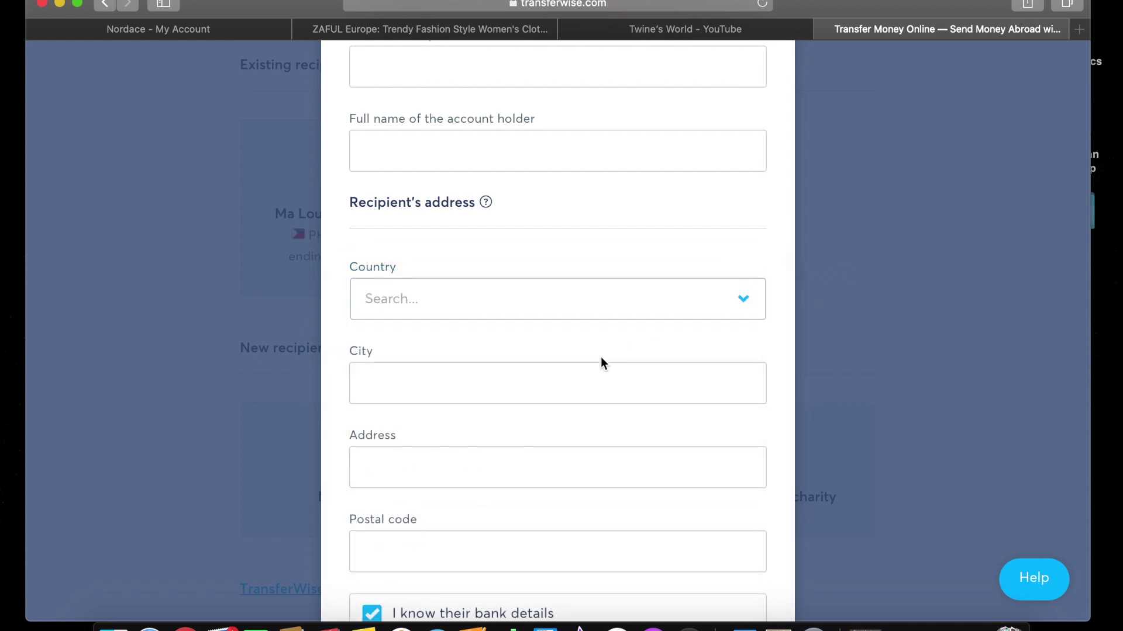
{"action": "scroll", "coordinate": [601, 362], "scroll_direction": "down", "scroll_amount": 5}
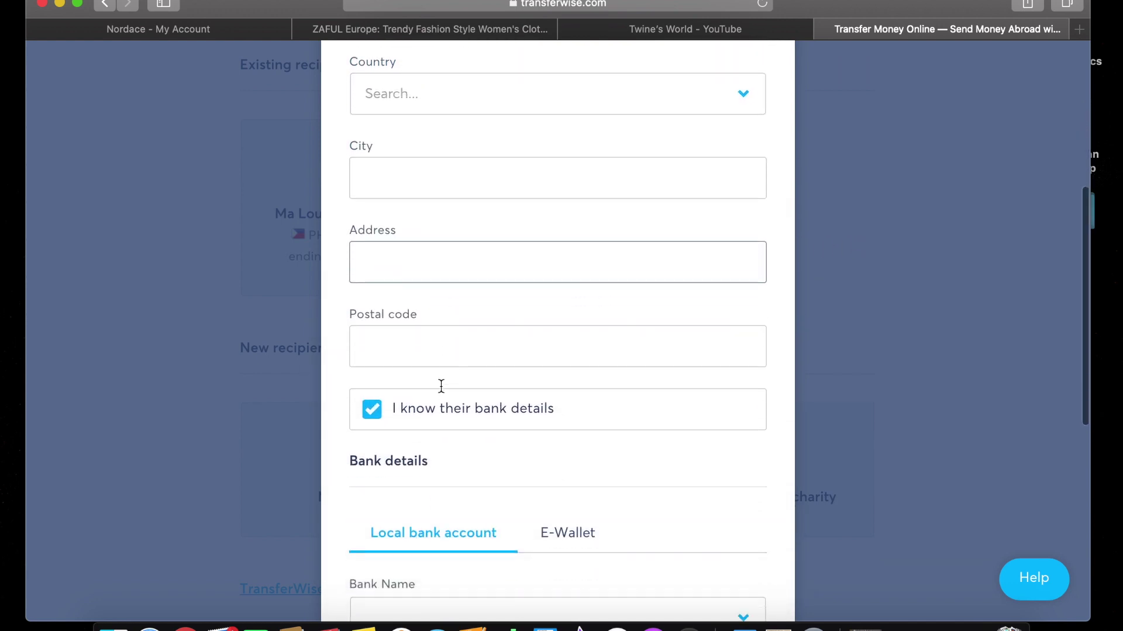
{"action": "scroll", "coordinate": [632, 486], "scroll_direction": "down", "scroll_amount": 4}
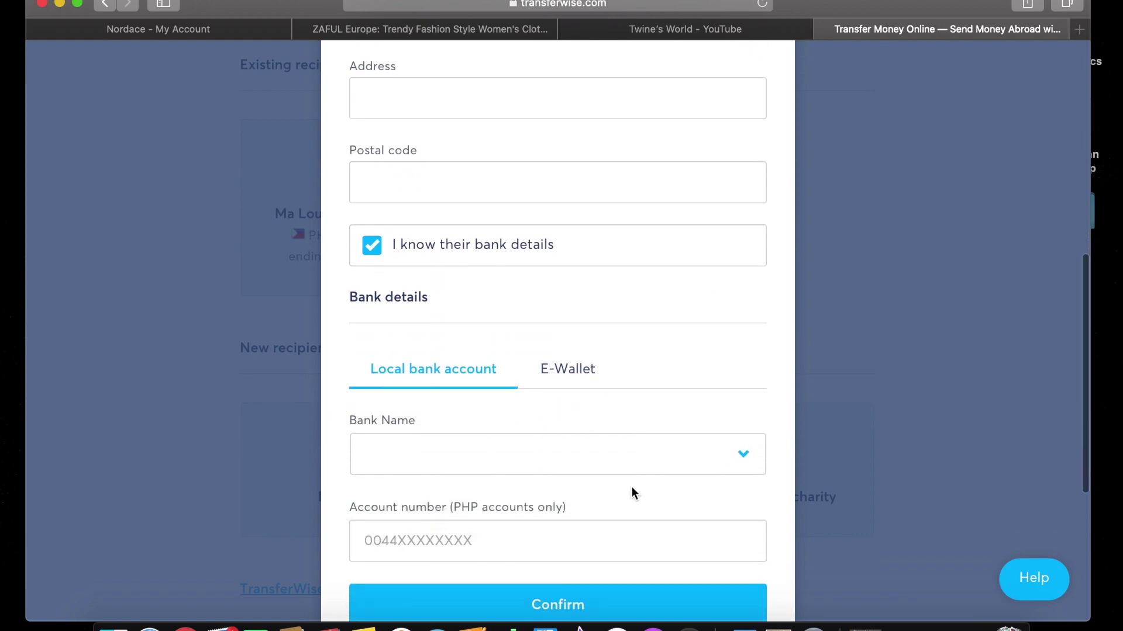
{"action": "scroll", "coordinate": [631, 486], "scroll_direction": "down", "scroll_amount": 2}
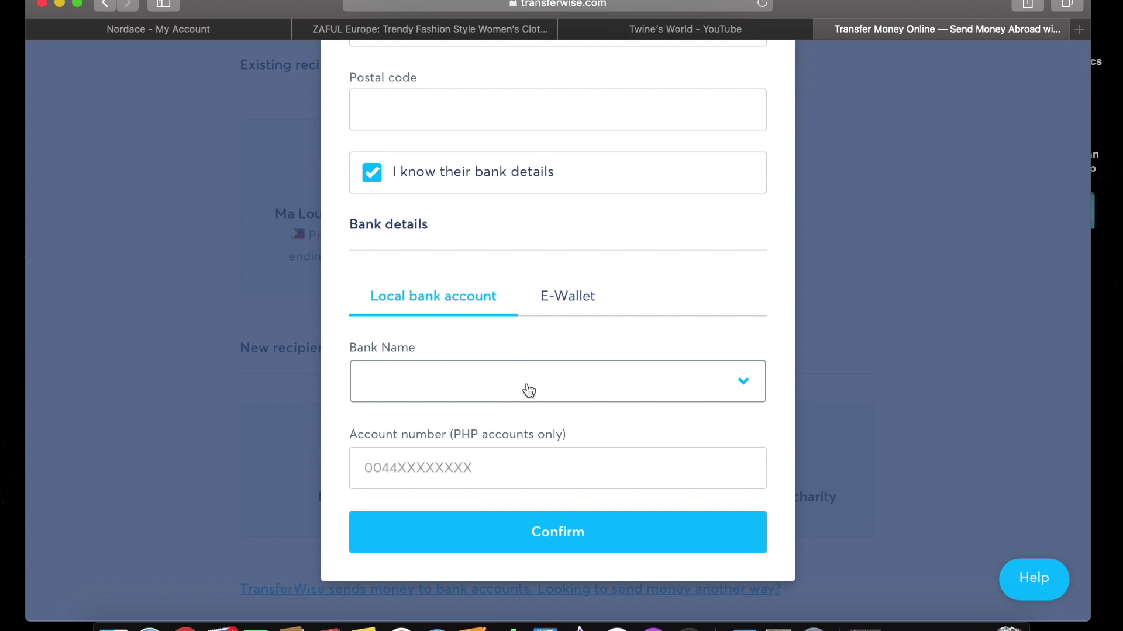
Browse through the list of banks available for the recipient.
{"action": "left_click", "coordinate": [602, 391]}
{"action": "scroll", "coordinate": [634, 443], "scroll_direction": "down", "scroll_amount": 4}
{"action": "scroll", "coordinate": [635, 445], "scroll_direction": "up", "scroll_amount": 3}
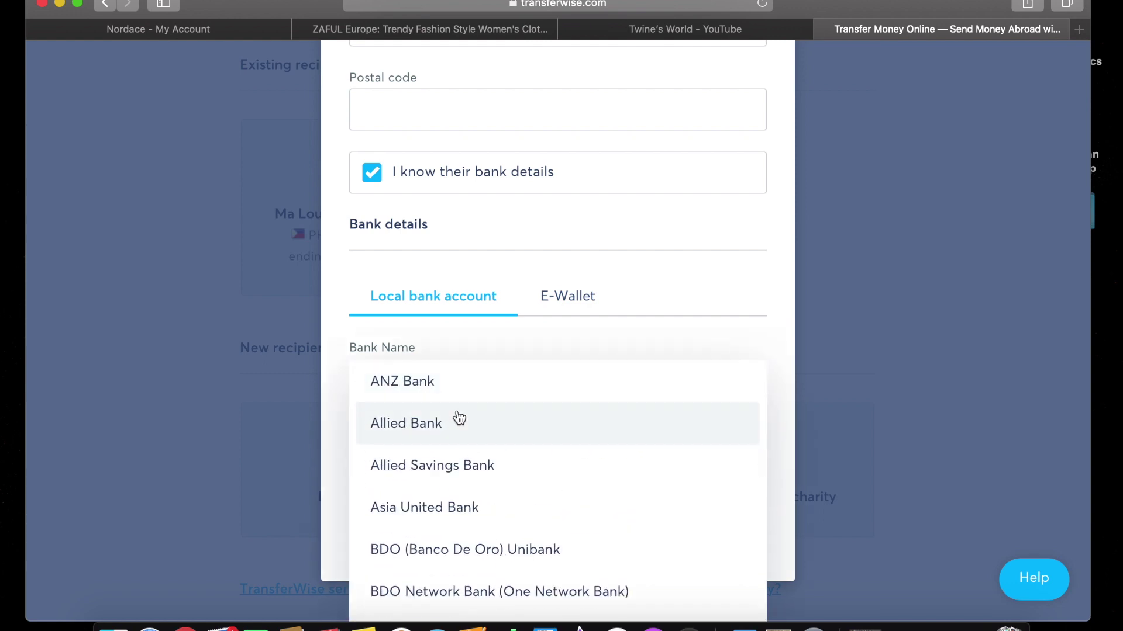
{"action": "scroll", "coordinate": [498, 471], "scroll_direction": "down", "scroll_amount": 3}
{"action": "scroll", "coordinate": [501, 480], "scroll_direction": "down", "scroll_amount": 4}
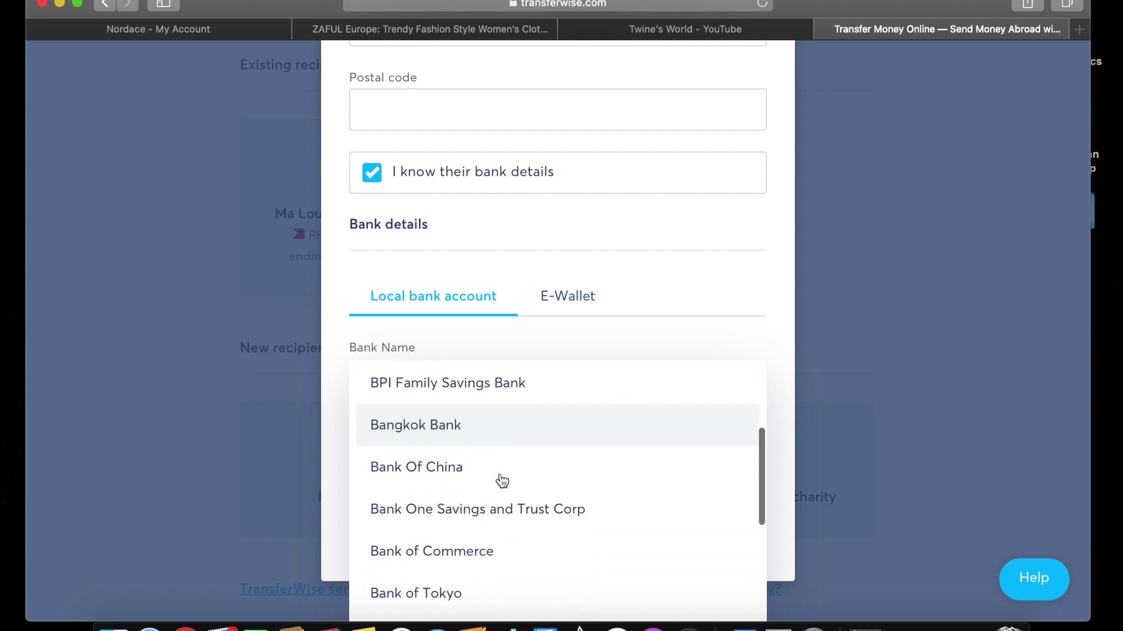
{"action": "scroll", "coordinate": [502, 480], "scroll_direction": "down", "scroll_amount": 2}
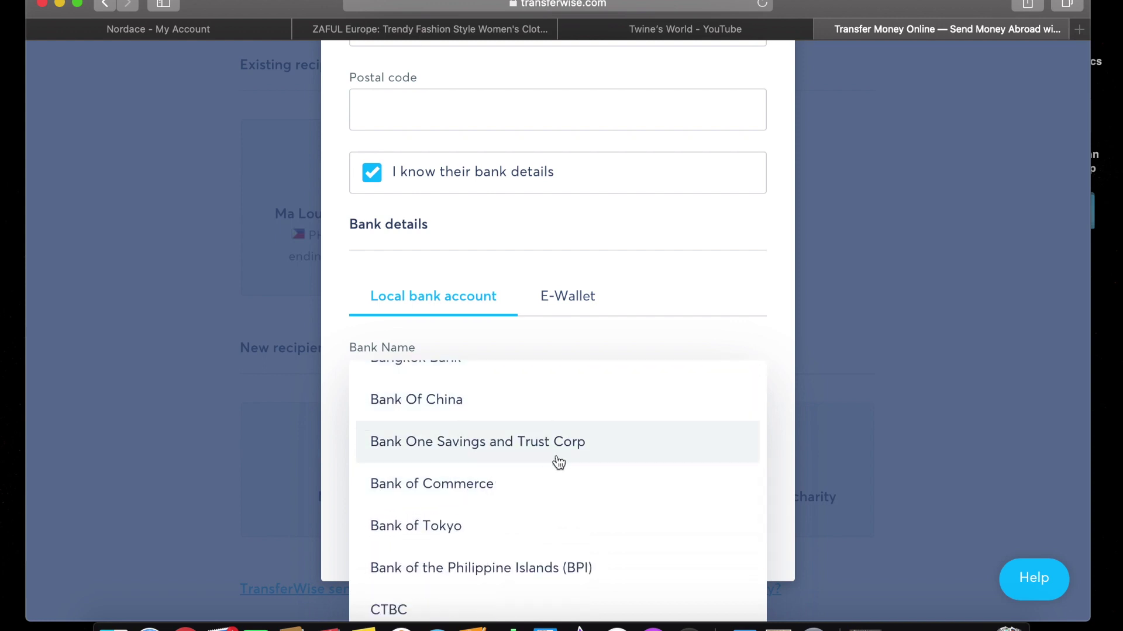
{"action": "scroll", "coordinate": [623, 475], "scroll_direction": "down", "scroll_amount": 3}
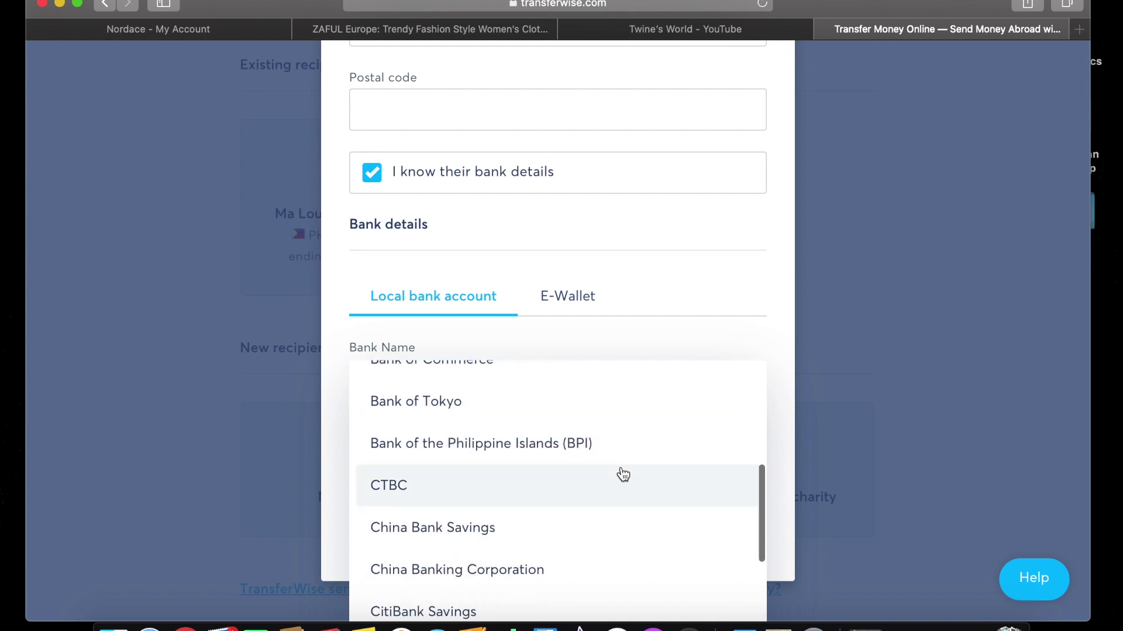
{"action": "scroll", "coordinate": [623, 475], "scroll_direction": "down", "scroll_amount": 3}
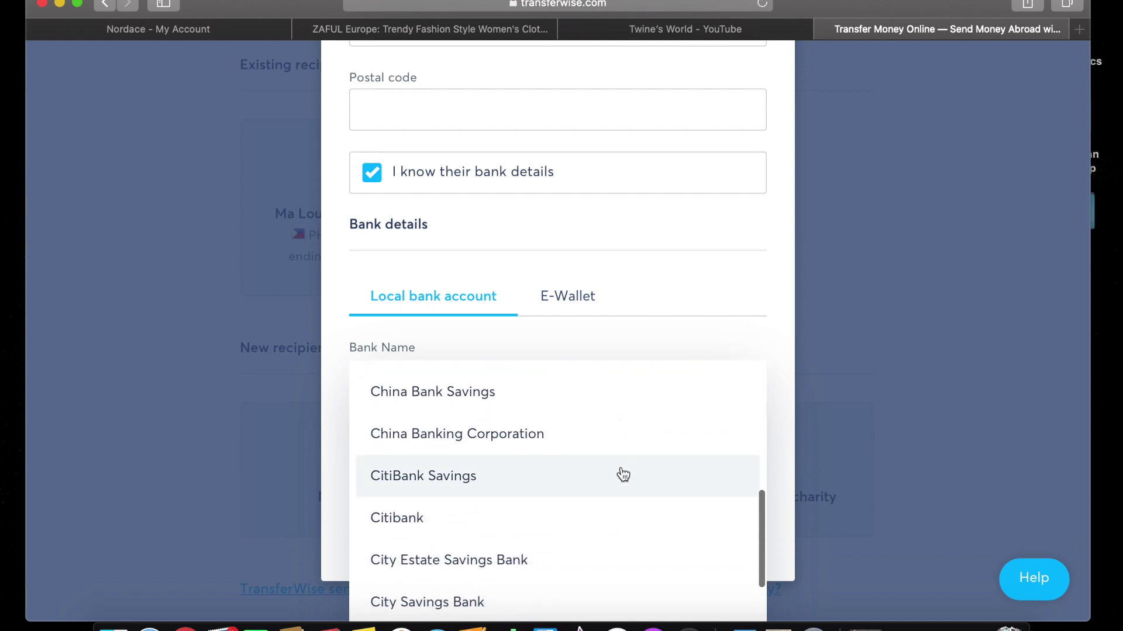
{"action": "scroll", "coordinate": [623, 475], "scroll_direction": "down", "scroll_amount": 3}
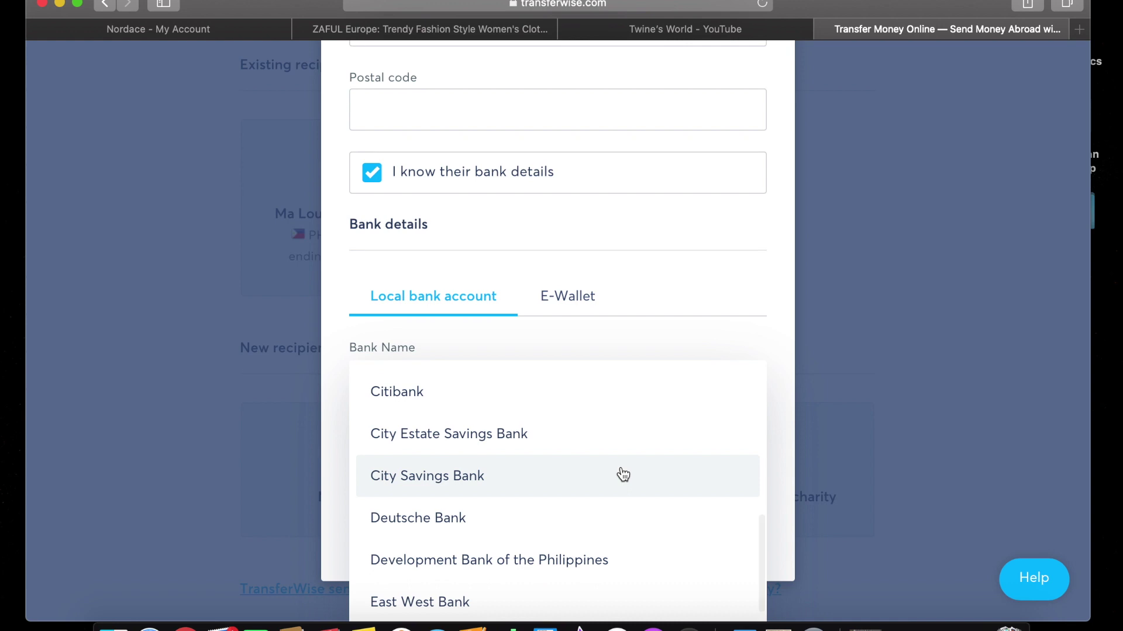
{"action": "scroll", "coordinate": [623, 475], "scroll_direction": "down", "scroll_amount": 6}
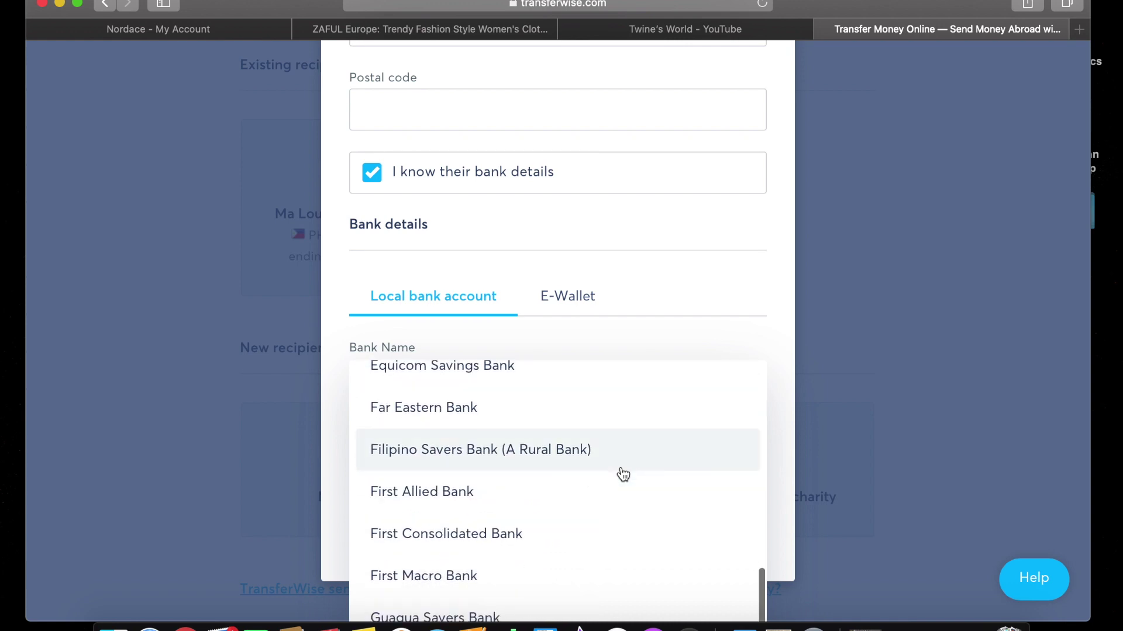
{"action": "scroll", "coordinate": [623, 475], "scroll_direction": "down", "scroll_amount": 4}
{"action": "scroll", "coordinate": [624, 475], "scroll_direction": "down", "scroll_amount": 4}
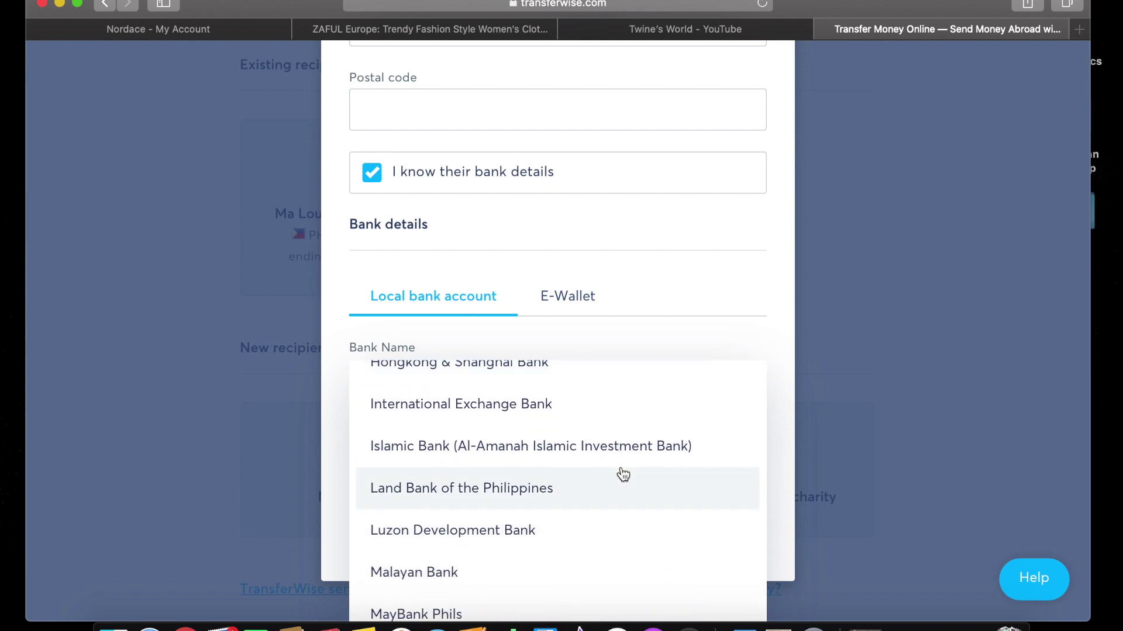
{"action": "scroll", "coordinate": [623, 475], "scroll_direction": "down", "scroll_amount": 4}
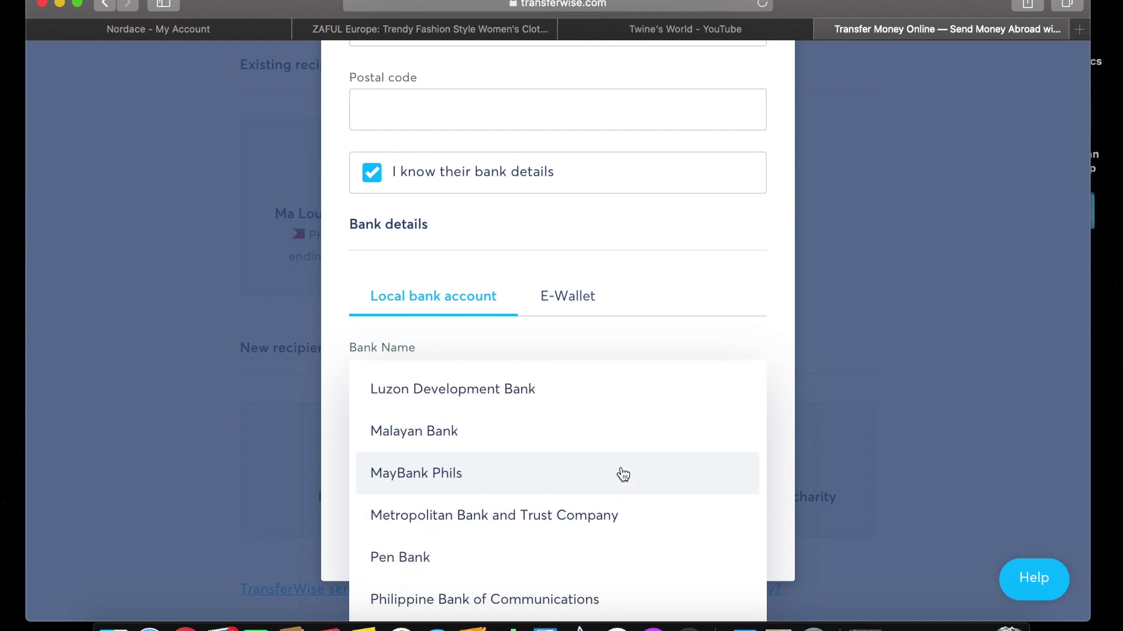
{"action": "scroll", "coordinate": [623, 475], "scroll_direction": "down", "scroll_amount": 3}
{"action": "scroll", "coordinate": [623, 475], "scroll_direction": "down", "scroll_amount": 7}
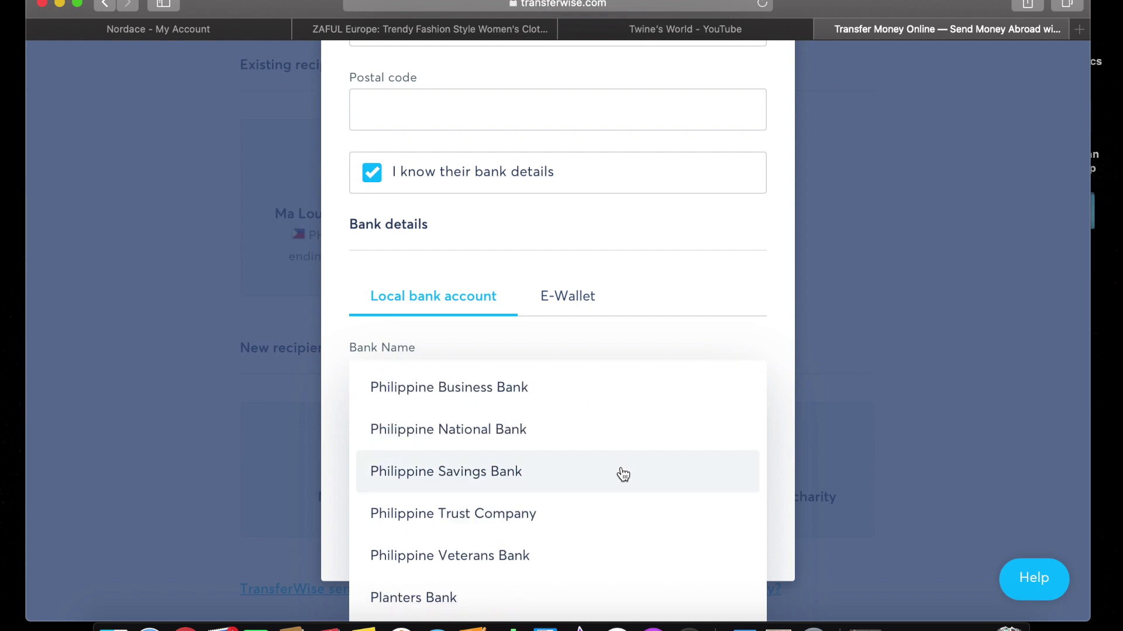
{"action": "scroll", "coordinate": [623, 475], "scroll_direction": "down", "scroll_amount": 4}
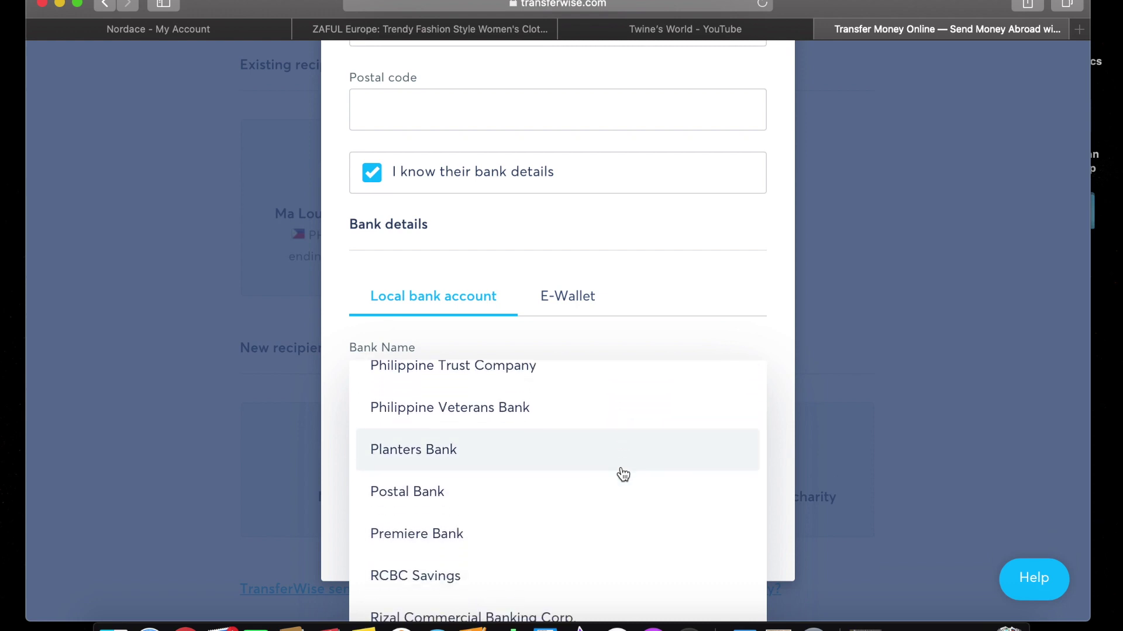
{"action": "scroll", "coordinate": [624, 475], "scroll_direction": "down", "scroll_amount": 2}
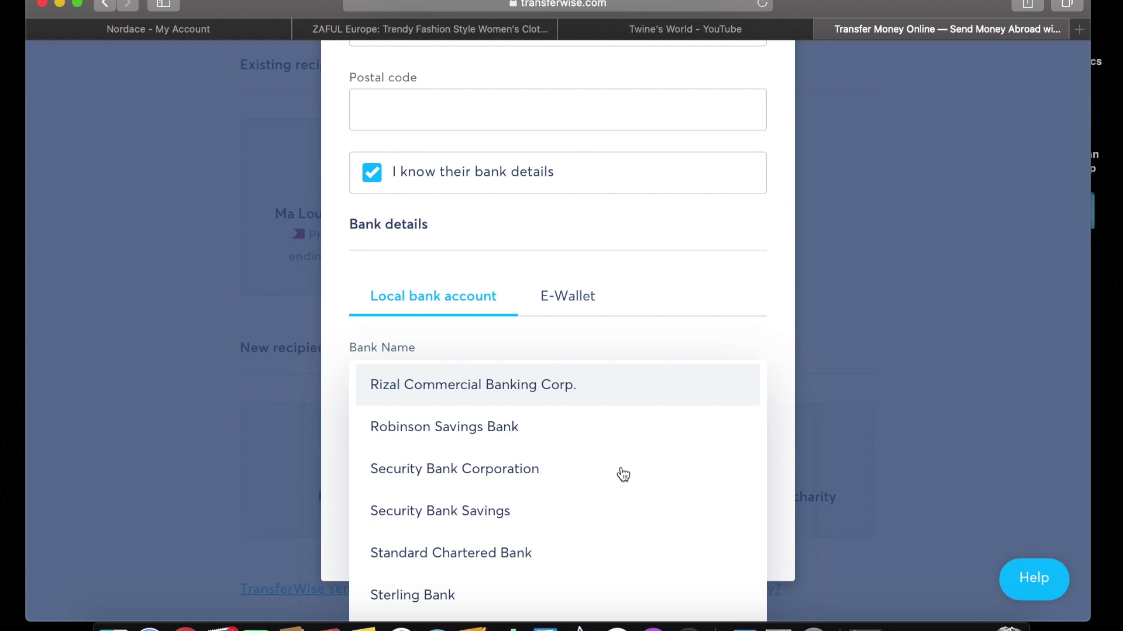
Try the e-wallet option with GCash, then PayMaya, before returning to local bank account details.
{"action": "left_click", "coordinate": [568, 296]}
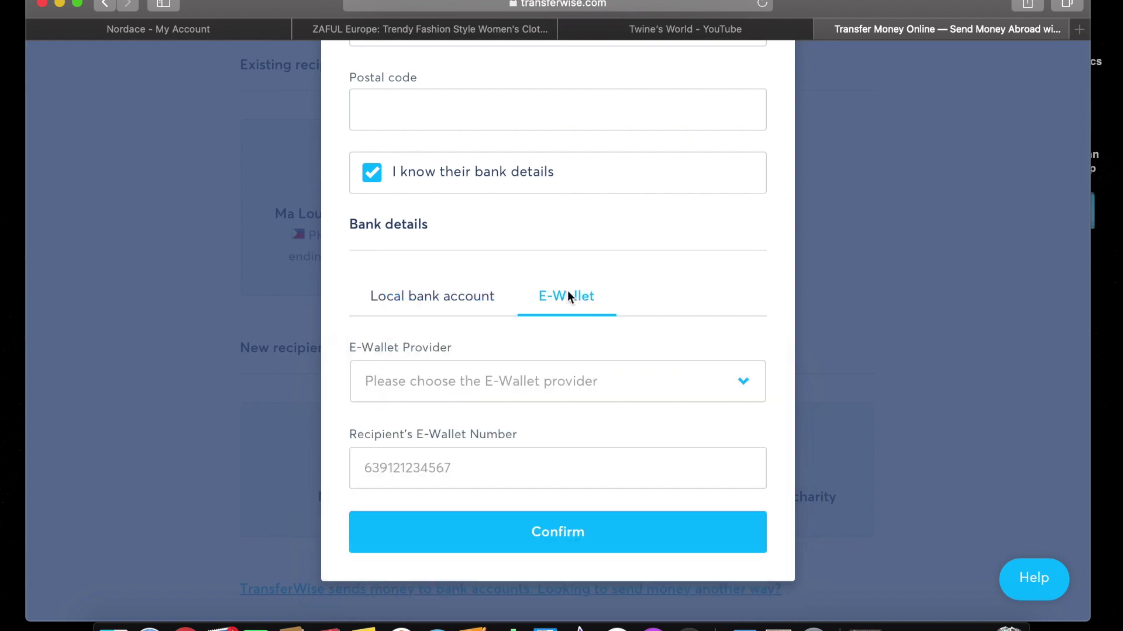
{"action": "left_click", "coordinate": [704, 398]}
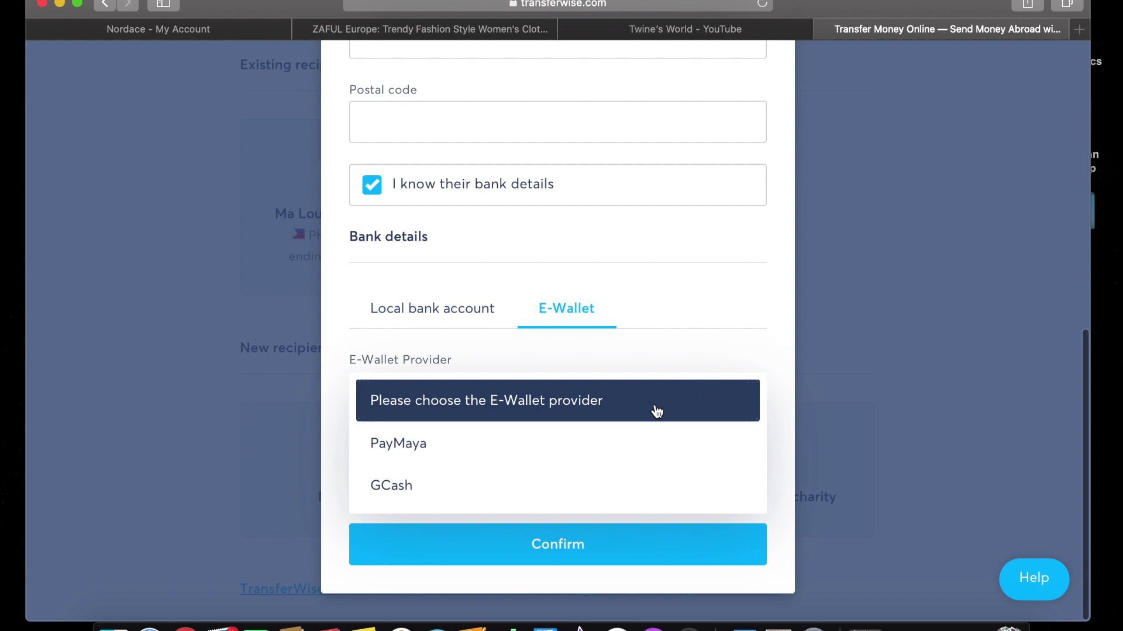
{"action": "scroll", "coordinate": [466, 462], "scroll_direction": "up", "scroll_amount": 1}
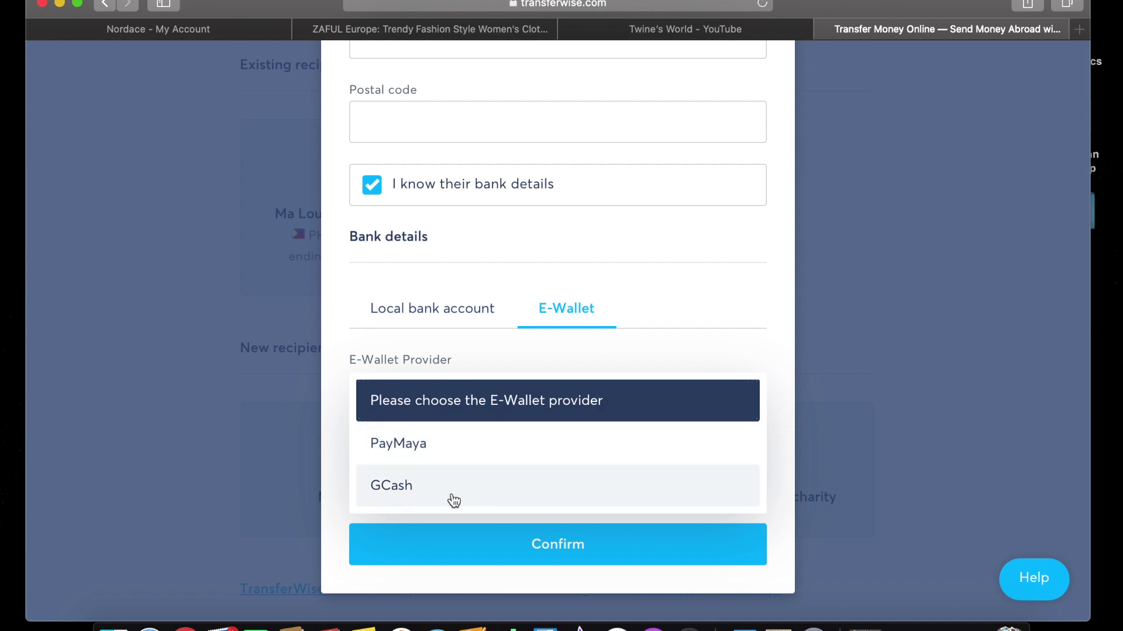
{"action": "left_click", "coordinate": [773, 351]}
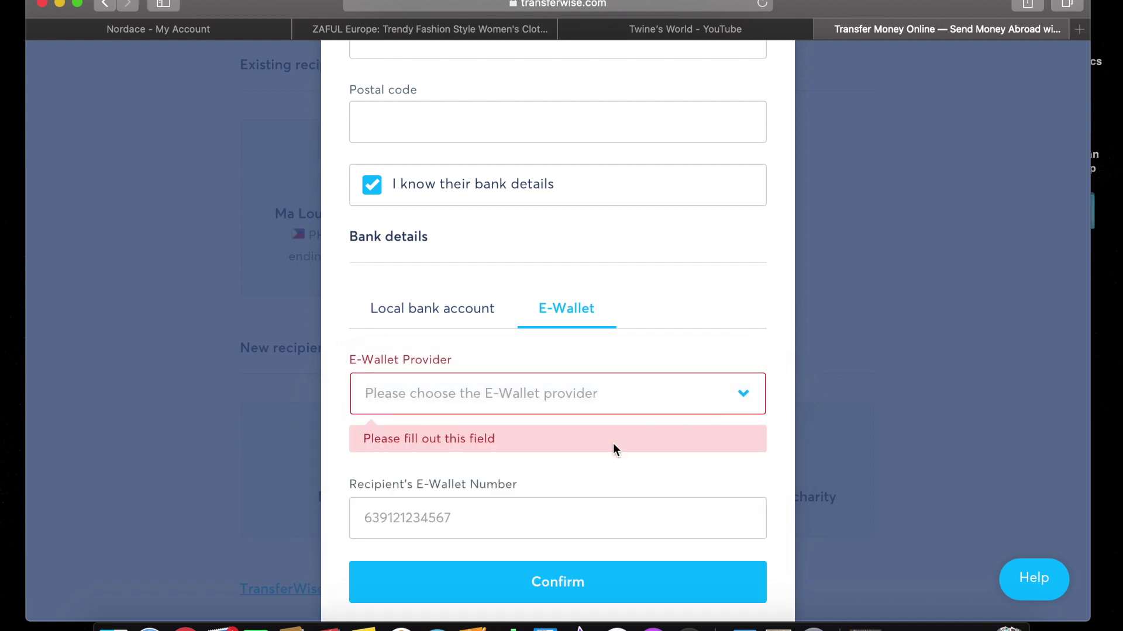
{"action": "left_click", "coordinate": [739, 403]}
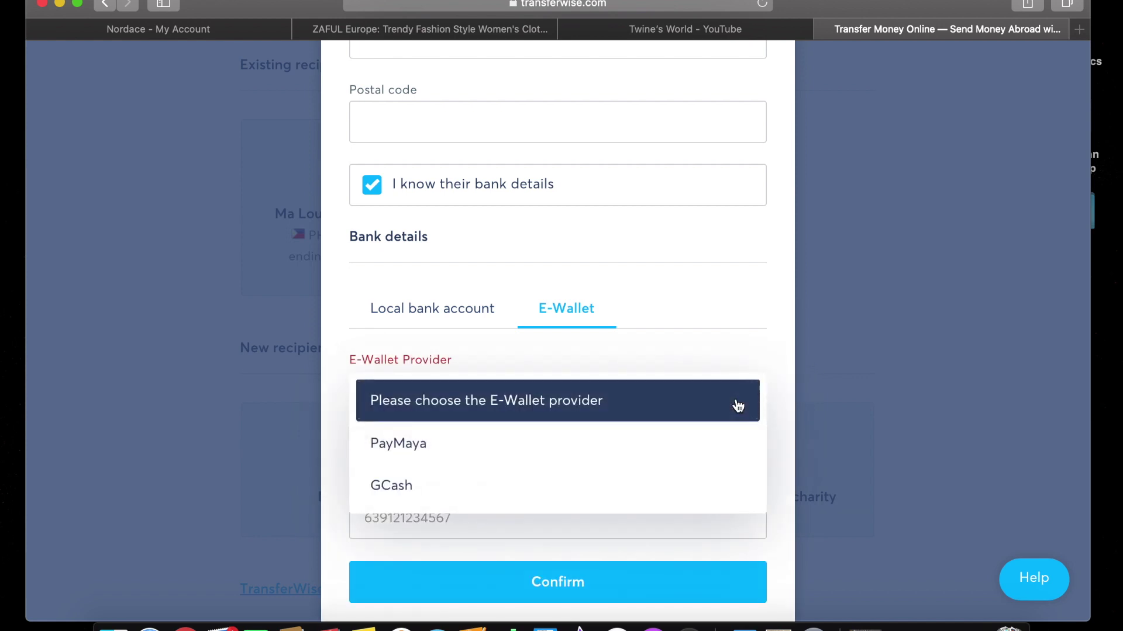
{"action": "left_click", "coordinate": [844, 338]}
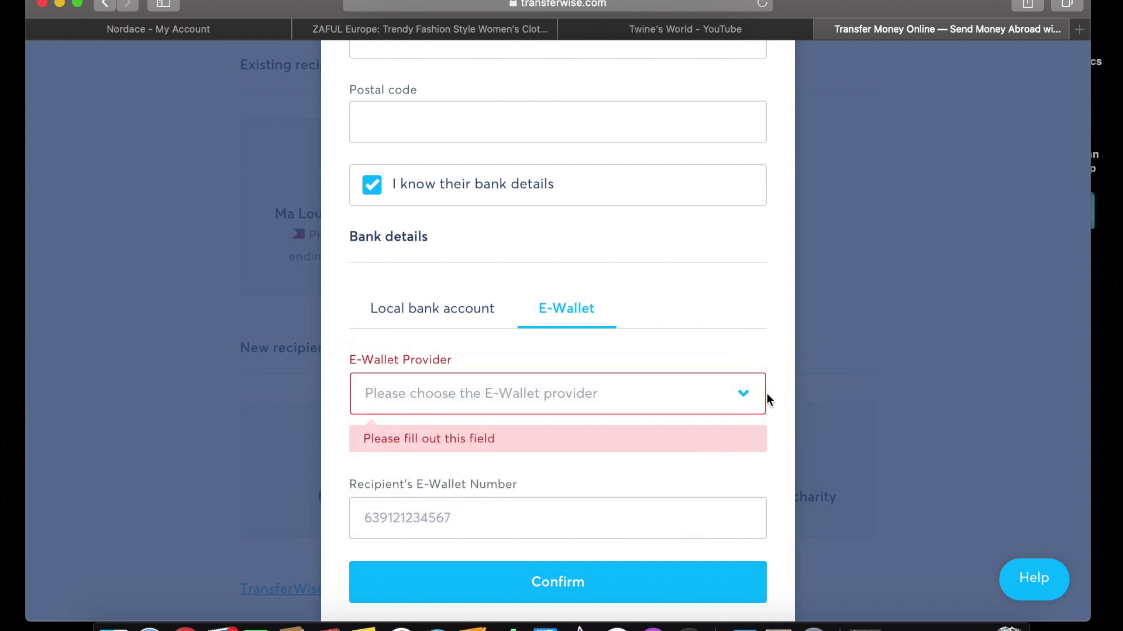
{"action": "left_click", "coordinate": [763, 396]}
{"action": "left_click", "coordinate": [439, 497]}
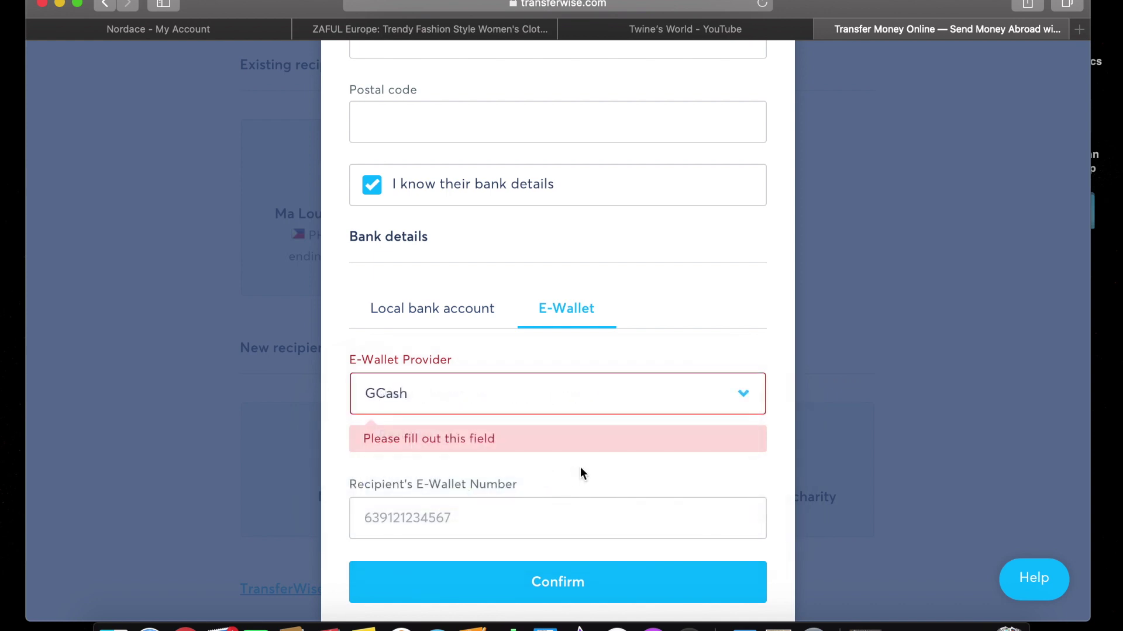
{"action": "scroll", "coordinate": [588, 470], "scroll_direction": "down", "scroll_amount": 1}
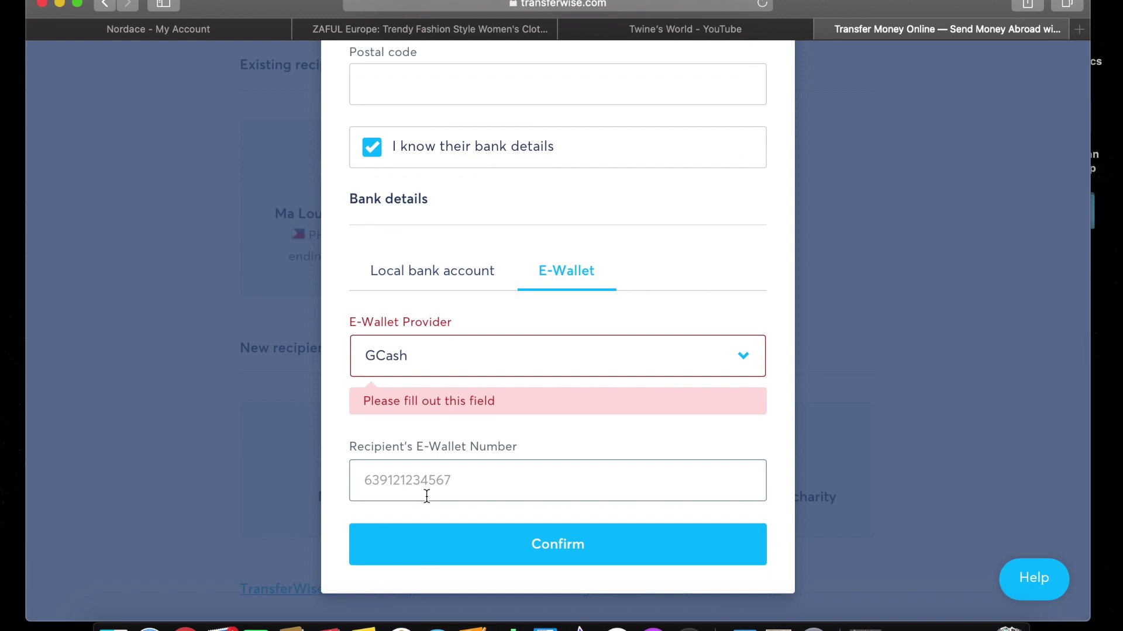
{"action": "left_click", "coordinate": [739, 359]}
{"action": "left_click", "coordinate": [529, 420]}
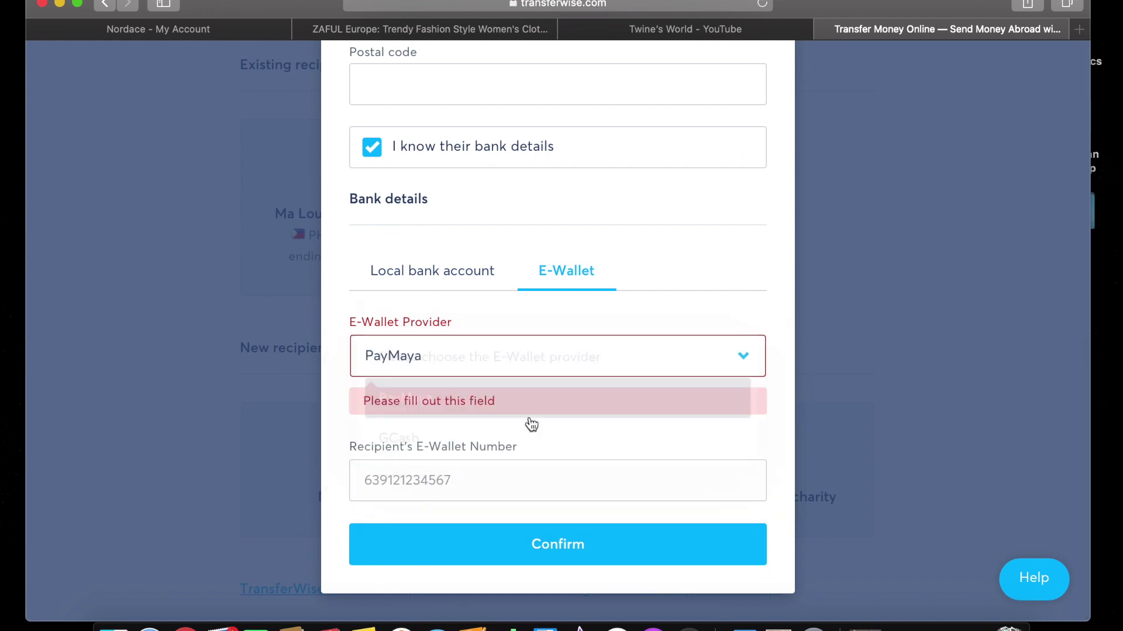
{"action": "left_click", "coordinate": [455, 271]}
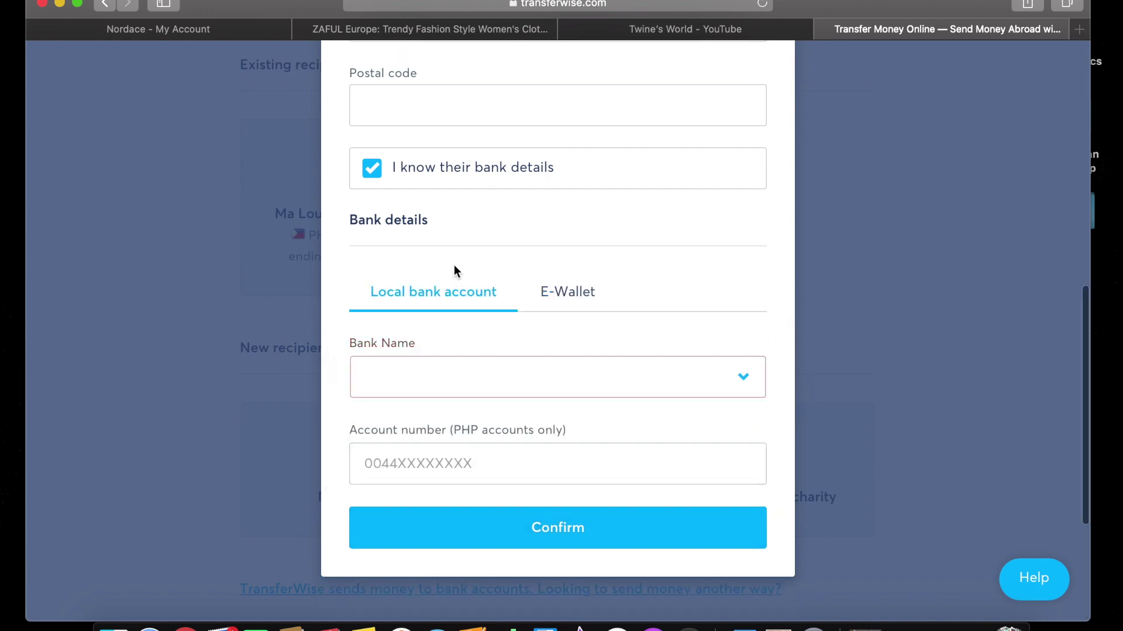
Select BDO (Banco De Oro) Unibank as the recipient's bank.
{"action": "left_click", "coordinate": [538, 385]}
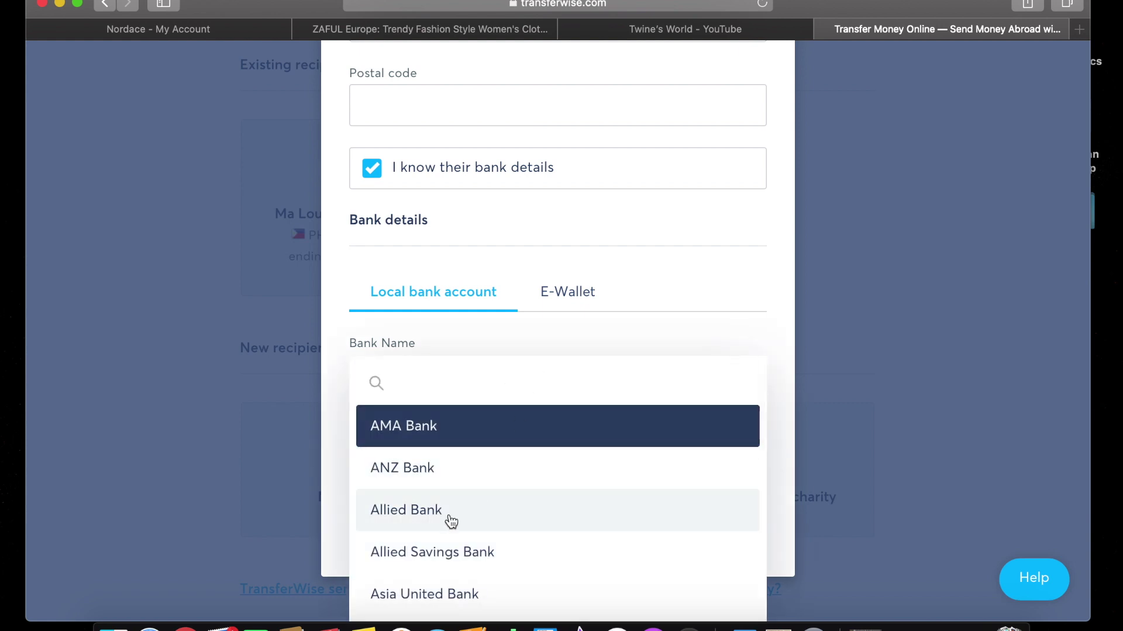
{"action": "scroll", "coordinate": [451, 521], "scroll_direction": "down", "scroll_amount": 3}
{"action": "scroll", "coordinate": [450, 521], "scroll_direction": "down", "scroll_amount": 5}
{"action": "scroll", "coordinate": [448, 521], "scroll_direction": "up", "scroll_amount": 3}
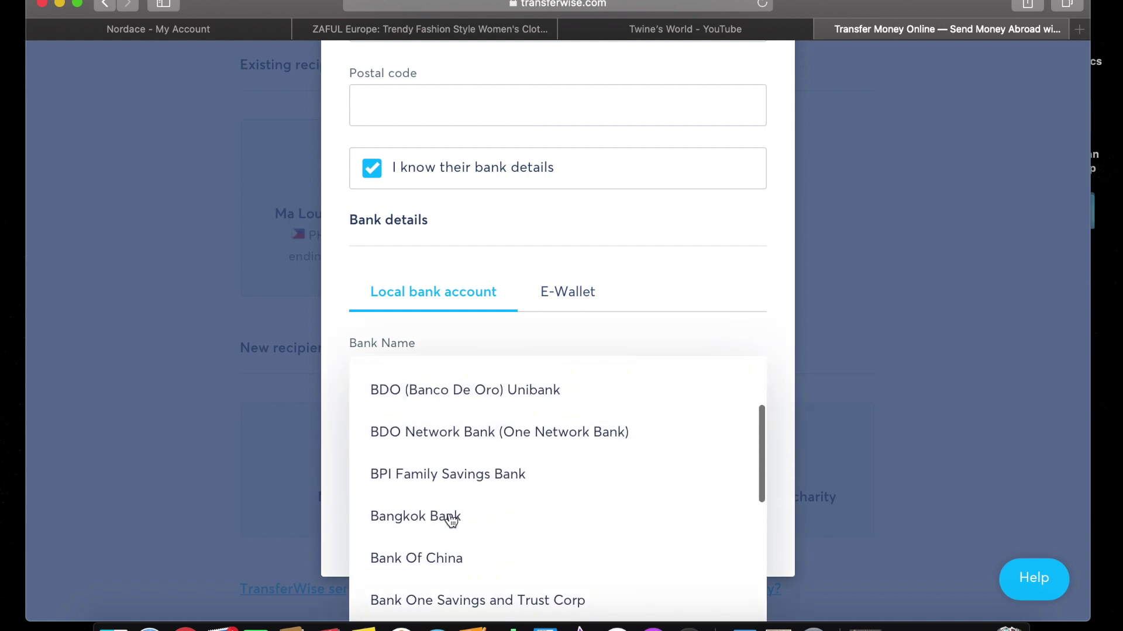
{"action": "left_click", "coordinate": [488, 408]}
Start typing an account number, erase it, and look over the rest of the form.
{"action": "left_click", "coordinate": [509, 467]}
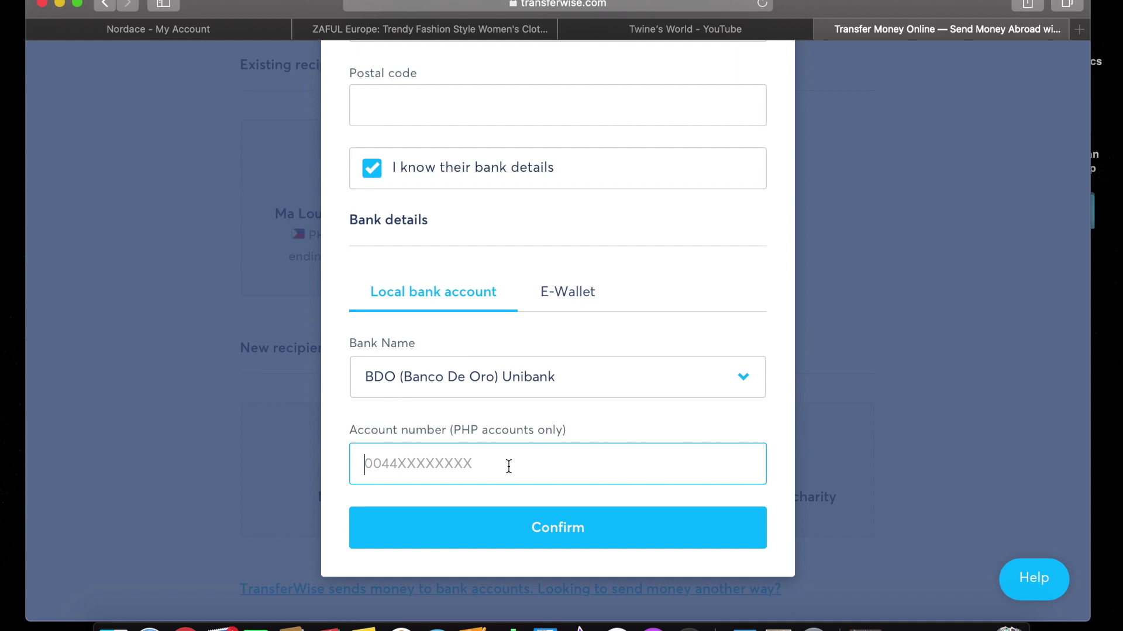
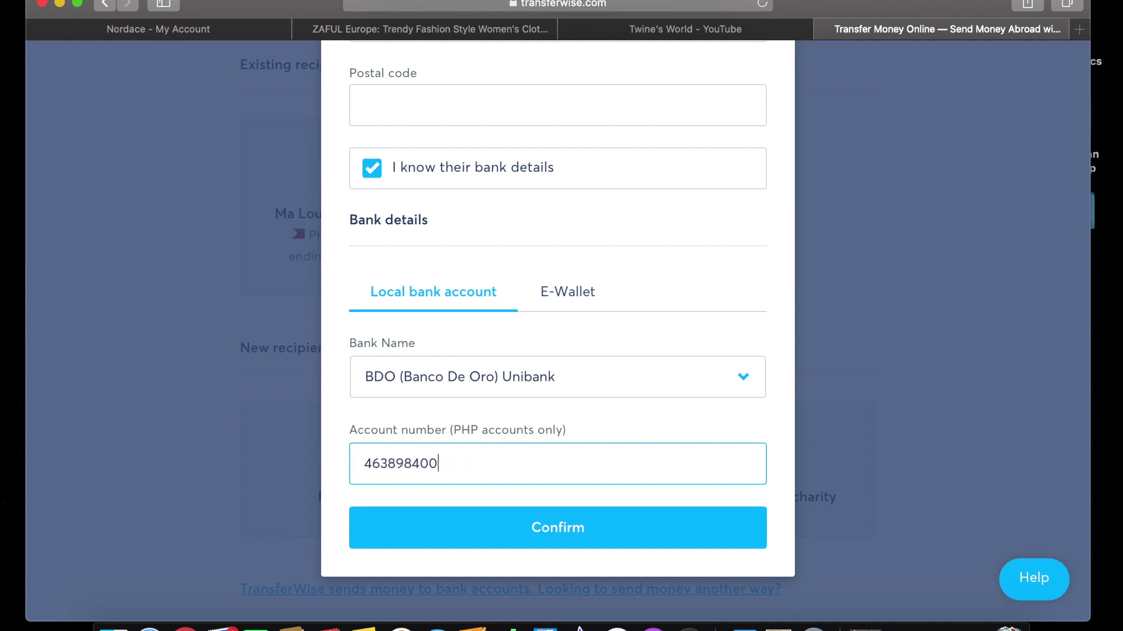
{"action": "scroll", "coordinate": [609, 549], "scroll_direction": "down", "scroll_amount": 1}
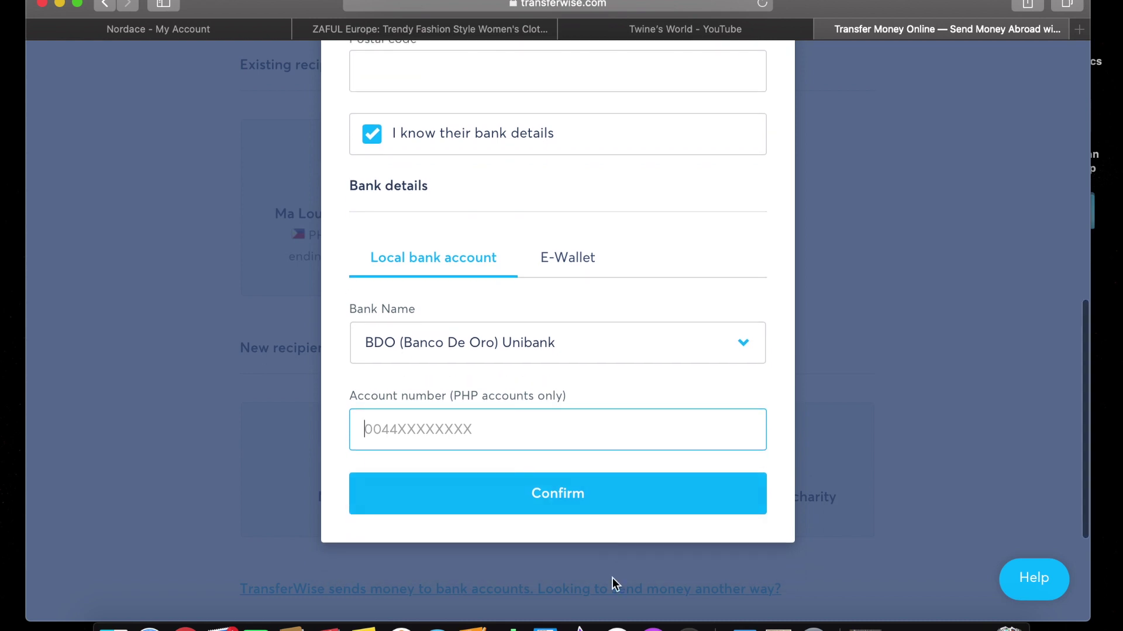
{"action": "scroll", "coordinate": [697, 453], "scroll_direction": "up", "scroll_amount": 5}
{"action": "scroll", "coordinate": [698, 454], "scroll_direction": "up", "scroll_amount": 5}
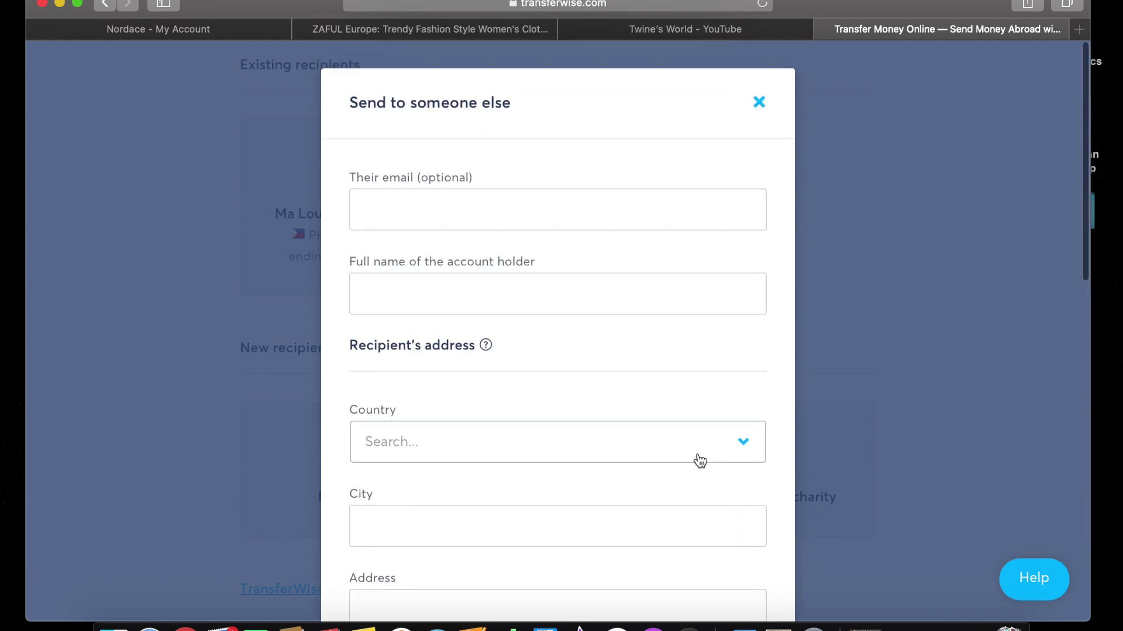
{"action": "scroll", "coordinate": [700, 461], "scroll_direction": "down", "scroll_amount": 7}
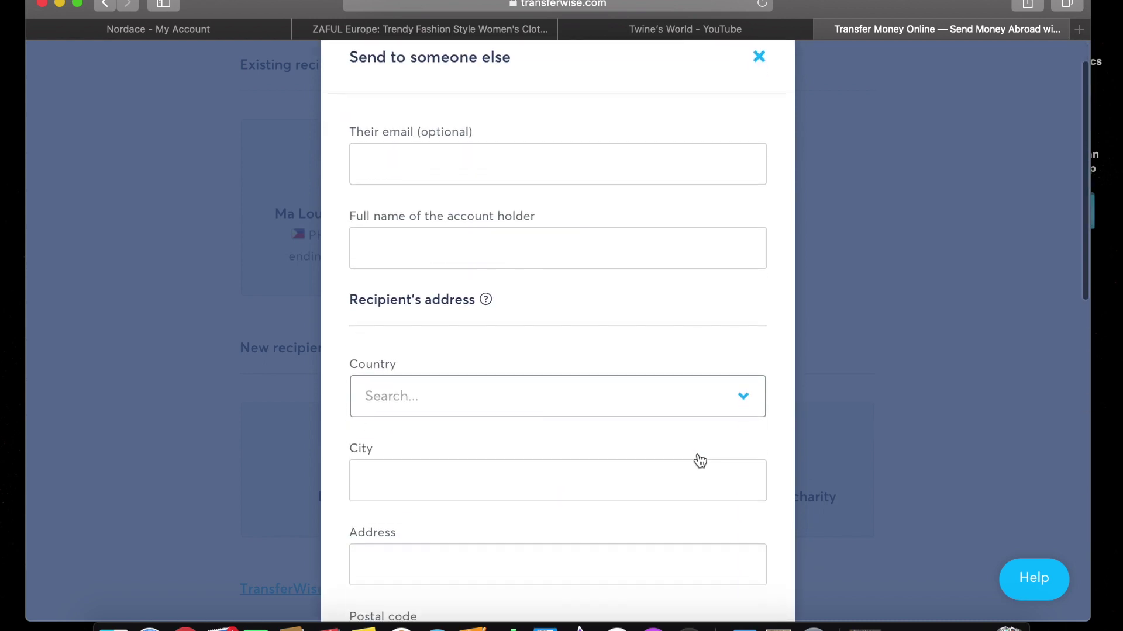
{"action": "scroll", "coordinate": [700, 462], "scroll_direction": "down", "scroll_amount": 4}
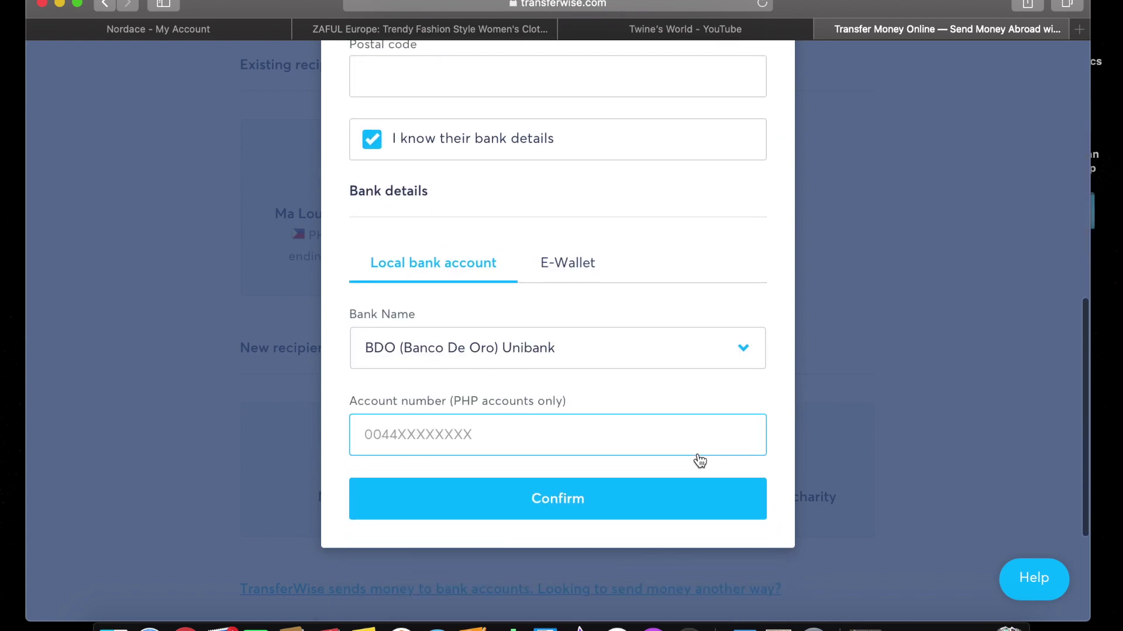
Replace BDO with Bank of the Philippine Islands (BPI) from the bank list.
{"action": "left_click", "coordinate": [746, 318]}
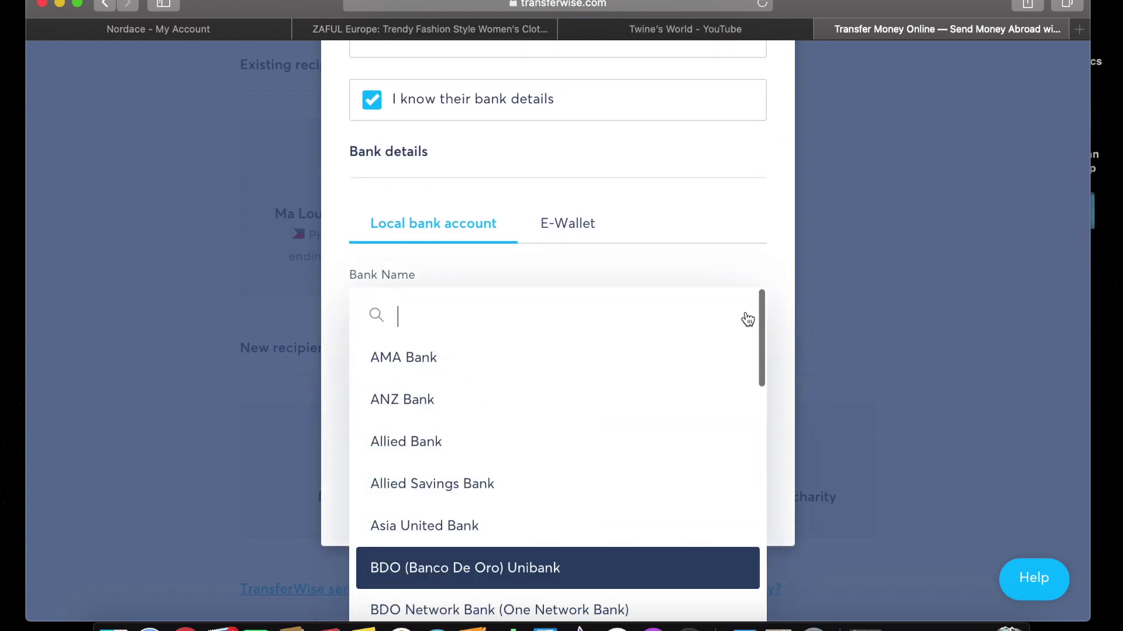
{"action": "scroll", "coordinate": [615, 454], "scroll_direction": "down", "scroll_amount": 5}
{"action": "scroll", "coordinate": [618, 455], "scroll_direction": "down", "scroll_amount": 1}
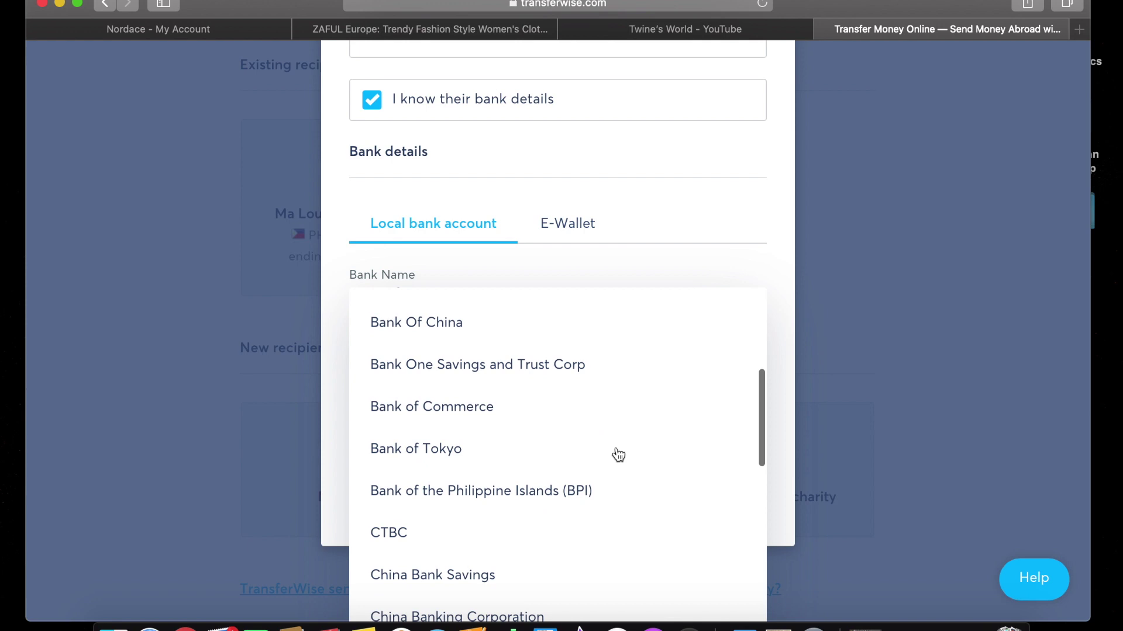
{"action": "scroll", "coordinate": [618, 455], "scroll_direction": "down", "scroll_amount": 2}
{"action": "scroll", "coordinate": [618, 455], "scroll_direction": "down", "scroll_amount": 9}
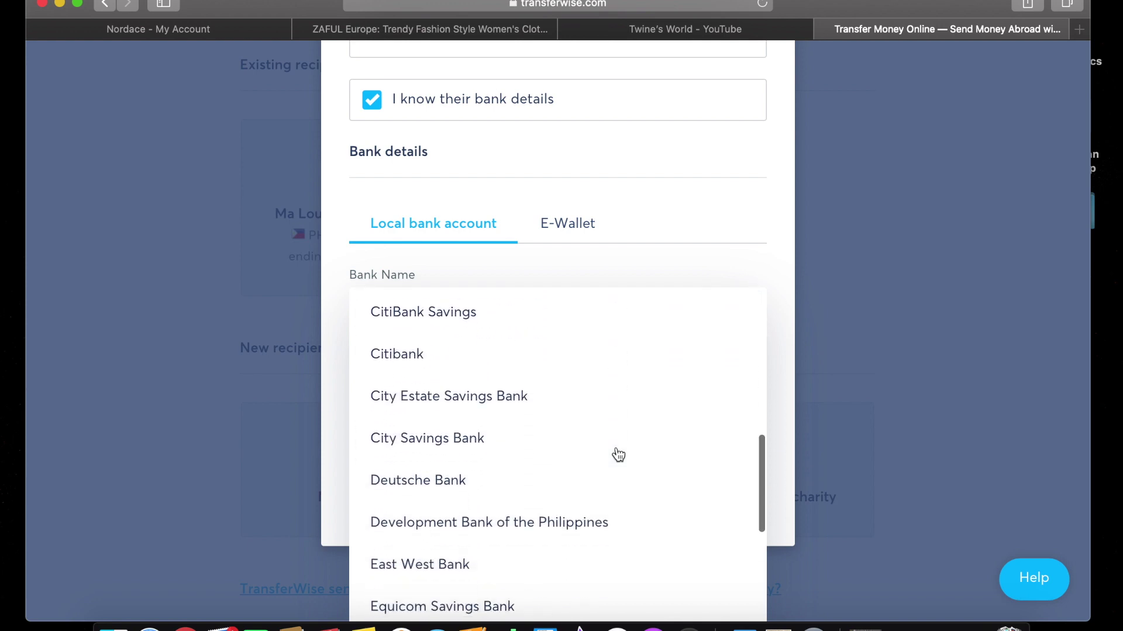
{"action": "scroll", "coordinate": [618, 455], "scroll_direction": "down", "scroll_amount": 4}
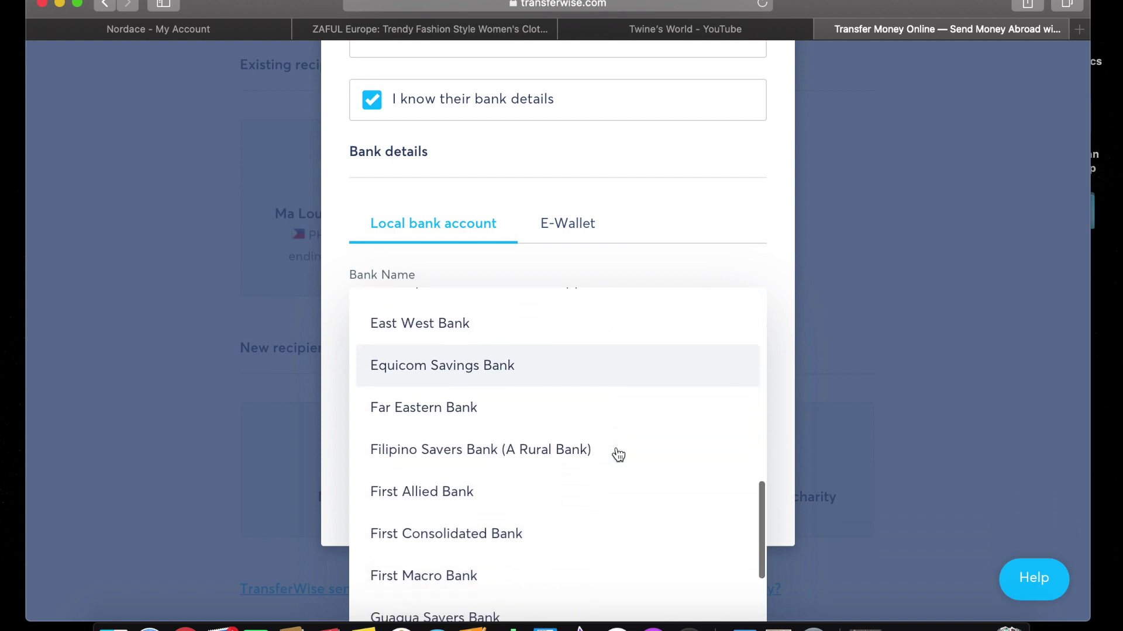
{"action": "scroll", "coordinate": [618, 454], "scroll_direction": "down", "scroll_amount": 7}
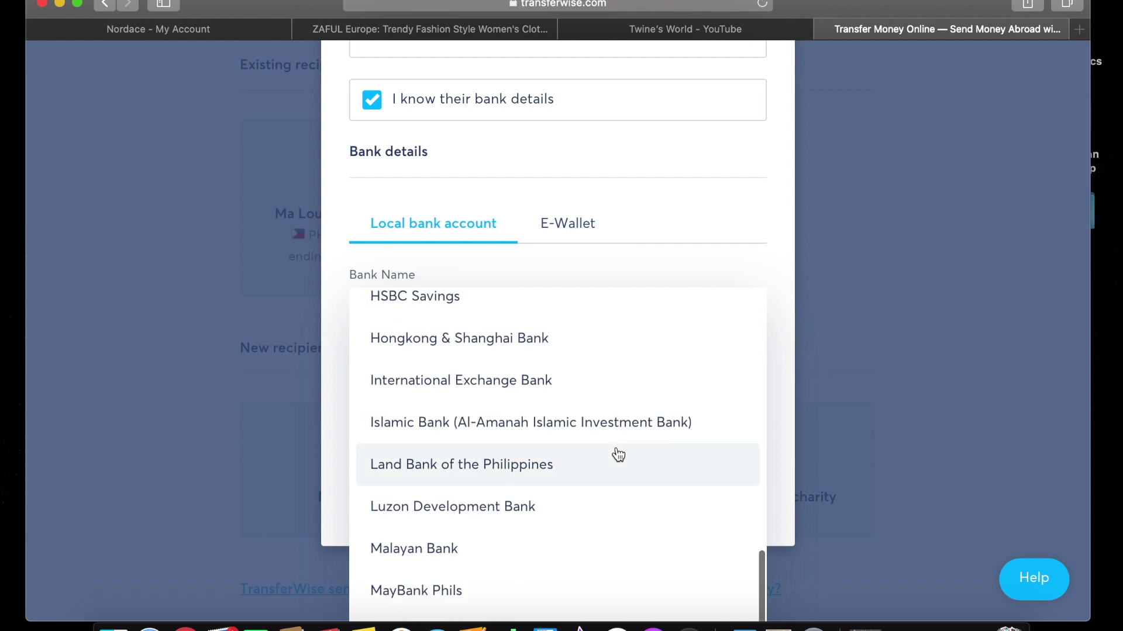
{"action": "scroll", "coordinate": [621, 442], "scroll_direction": "down", "scroll_amount": 2}
{"action": "scroll", "coordinate": [621, 443], "scroll_direction": "down", "scroll_amount": 18}
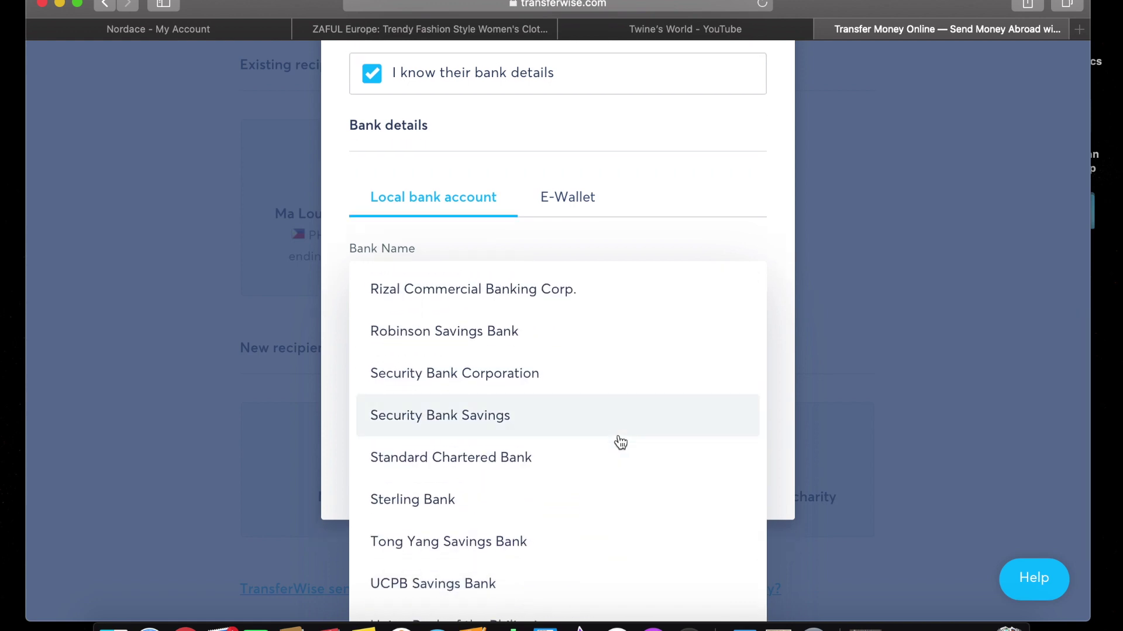
{"action": "scroll", "coordinate": [621, 442], "scroll_direction": "down", "scroll_amount": 5}
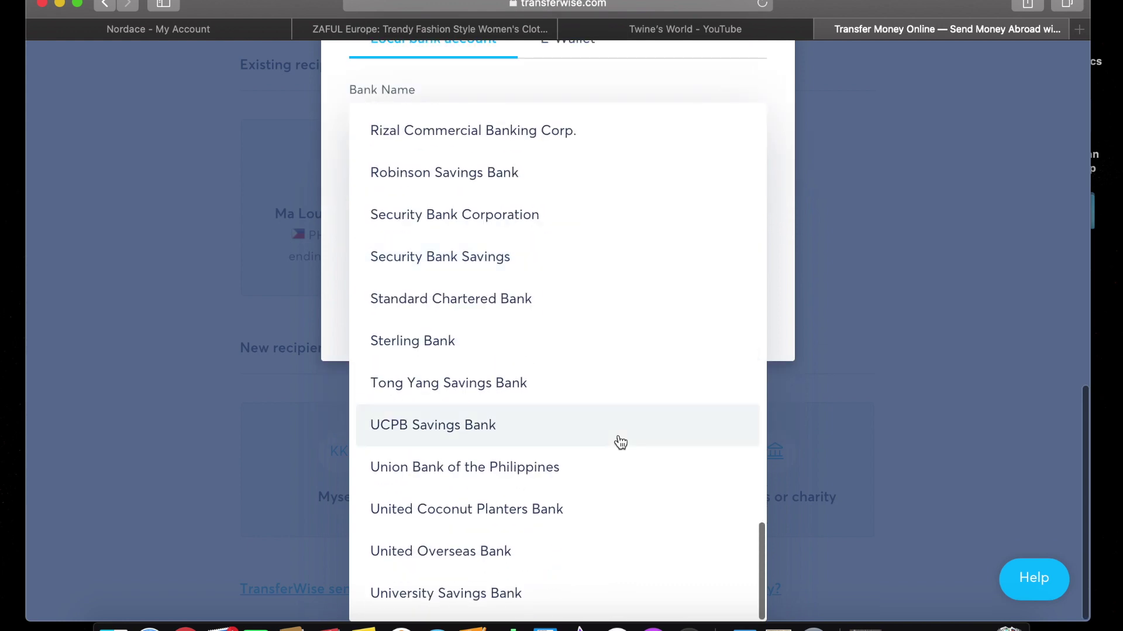
{"action": "scroll", "coordinate": [621, 443], "scroll_direction": "up", "scroll_amount": 3}
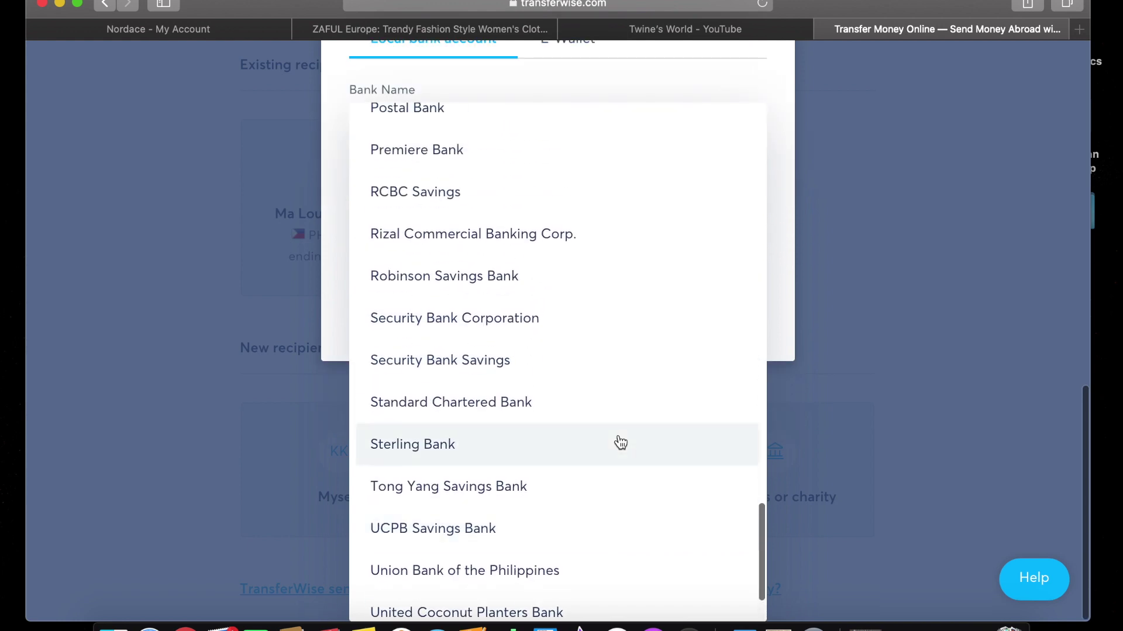
{"action": "scroll", "coordinate": [621, 443], "scroll_direction": "up", "scroll_amount": 9}
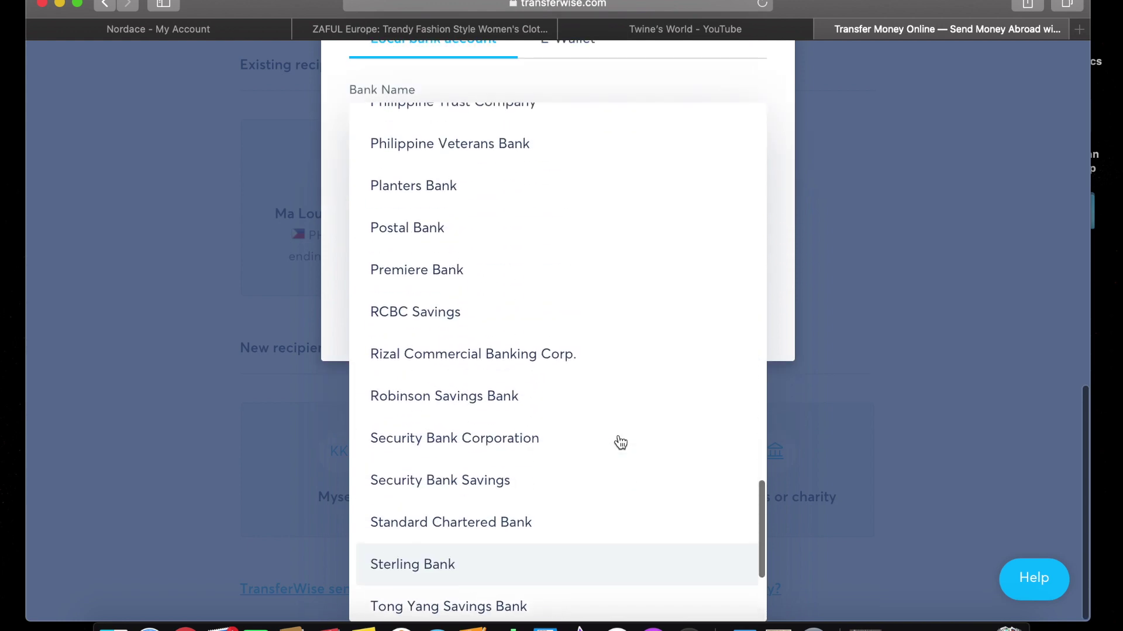
{"action": "scroll", "coordinate": [621, 443], "scroll_direction": "up", "scroll_amount": 17}
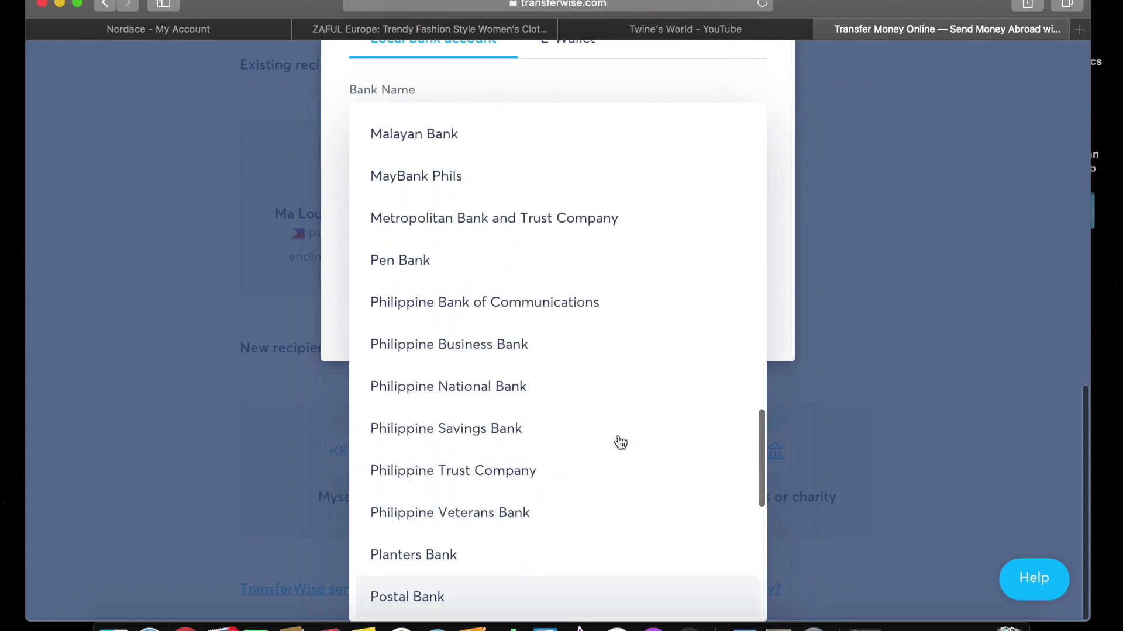
{"action": "scroll", "coordinate": [621, 442], "scroll_direction": "up", "scroll_amount": 17}
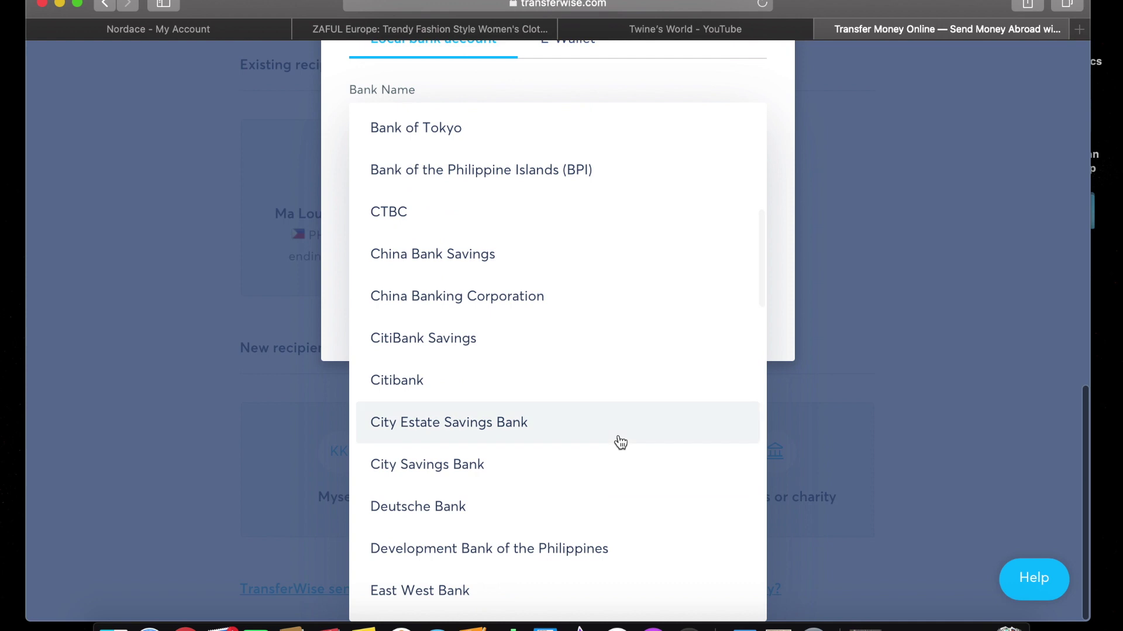
{"action": "scroll", "coordinate": [621, 443], "scroll_direction": "up", "scroll_amount": 4}
{"action": "left_click", "coordinate": [574, 308]}
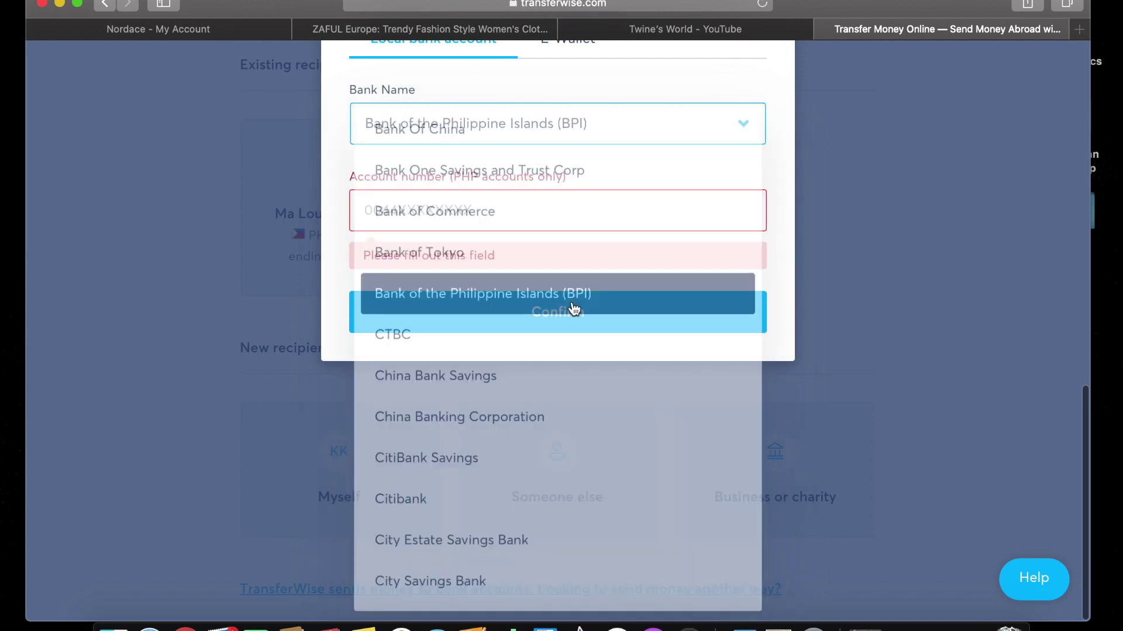
Enter the recipient's account number and confirm, exposing the missing name and address fields.
{"action": "left_click", "coordinate": [551, 227]}
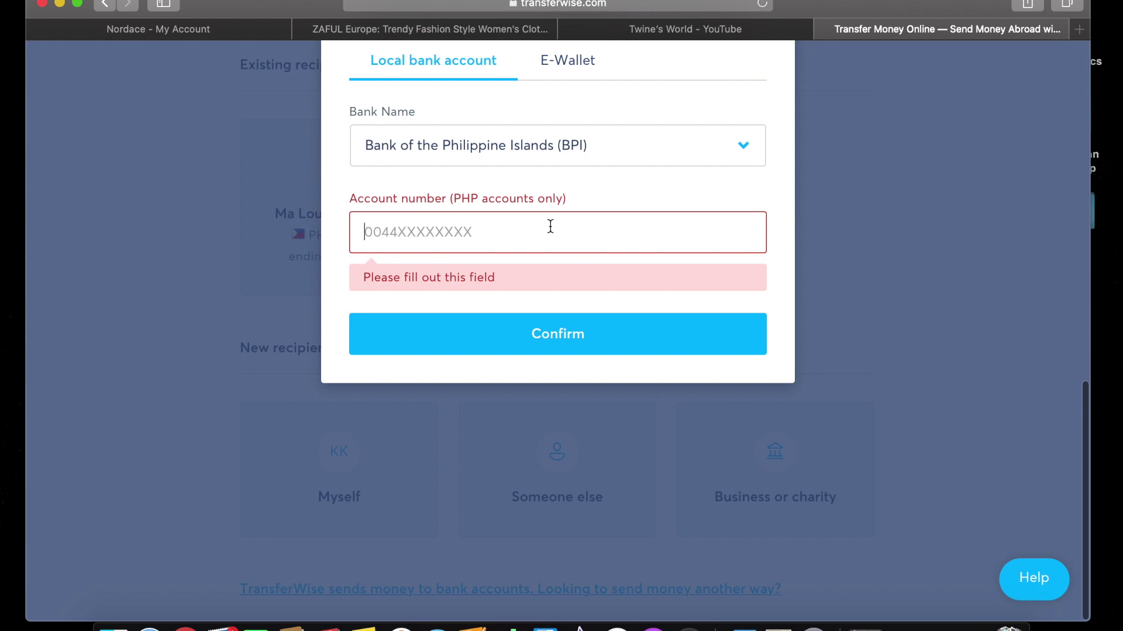
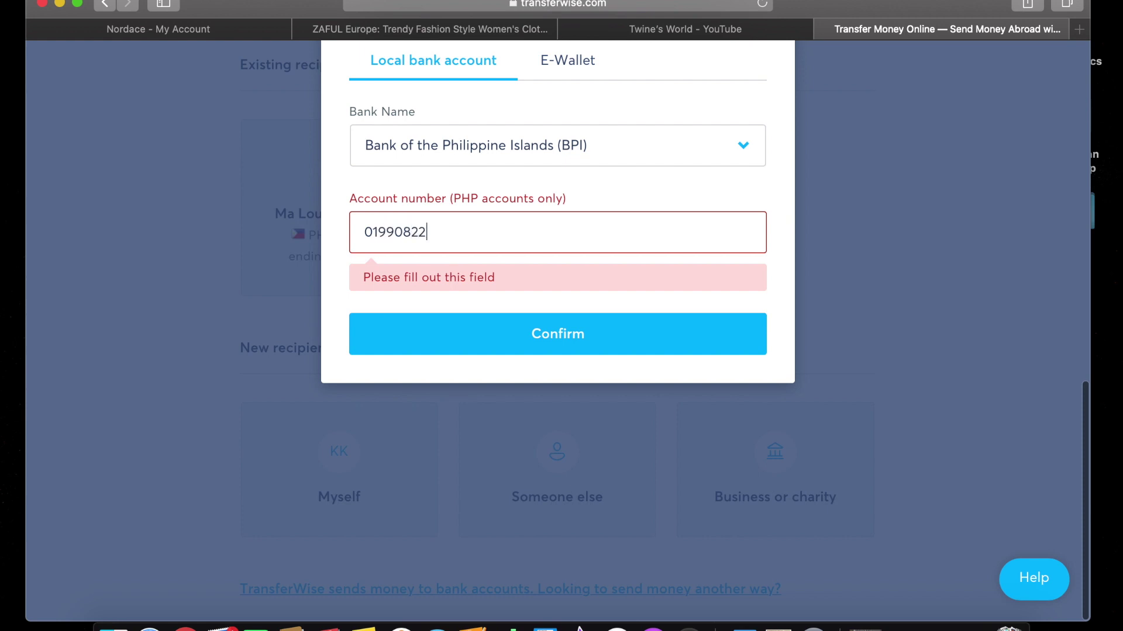
{"action": "left_click", "coordinate": [577, 333]}
{"action": "scroll", "coordinate": [577, 333], "scroll_direction": "up", "scroll_amount": 14}
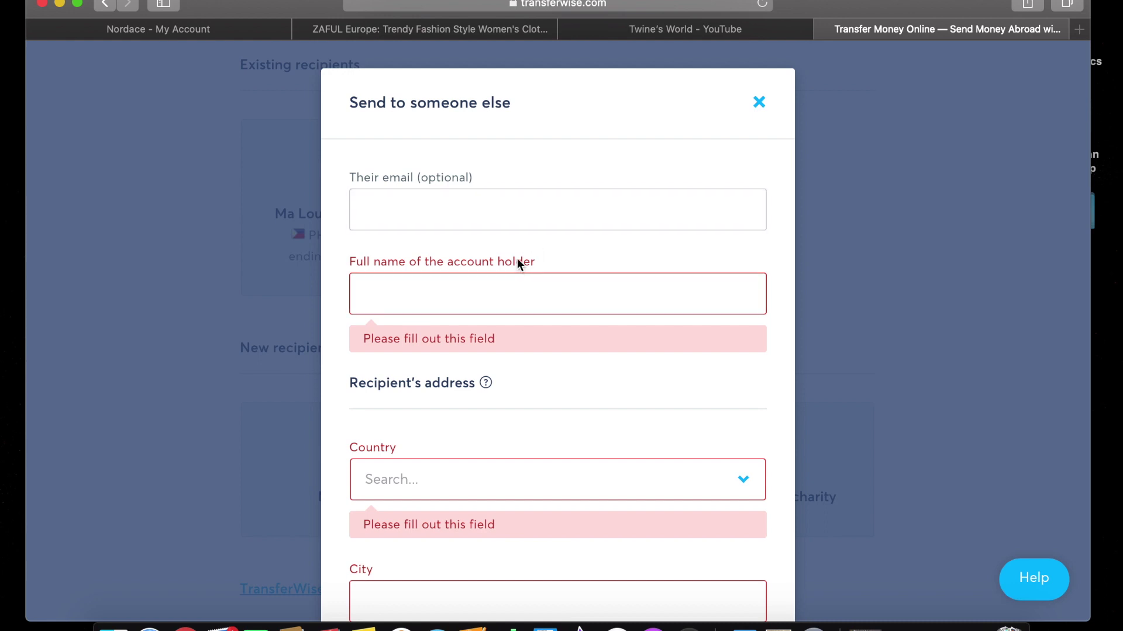
Fill the recipient's e-mail from a saved suggestion and complete the account holder's full name.
{"action": "left_click", "coordinate": [514, 220]}
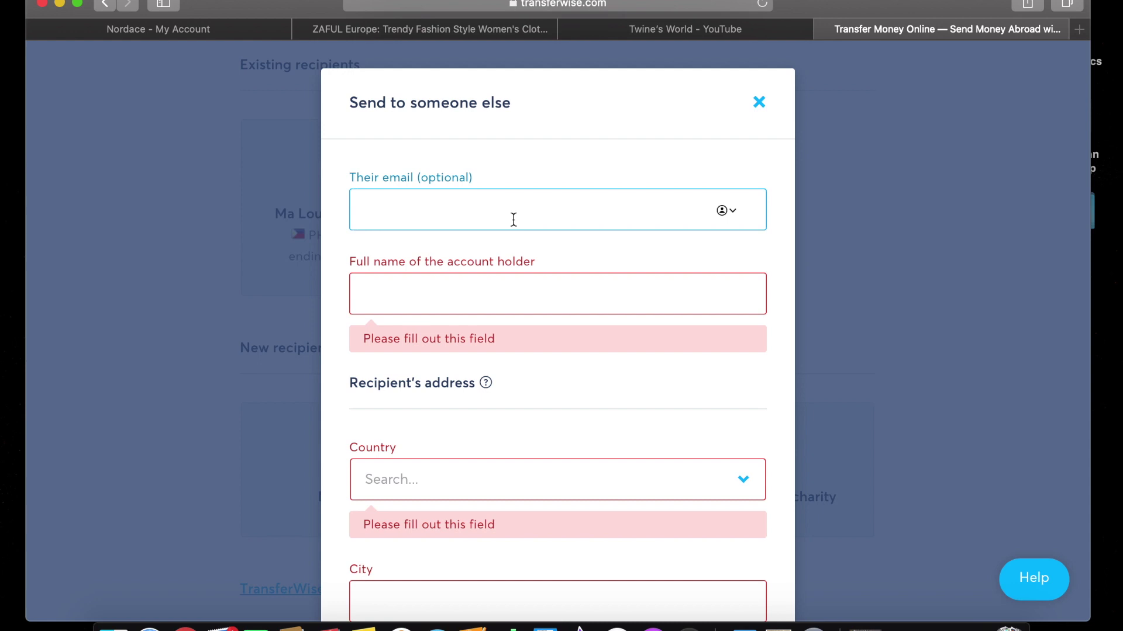
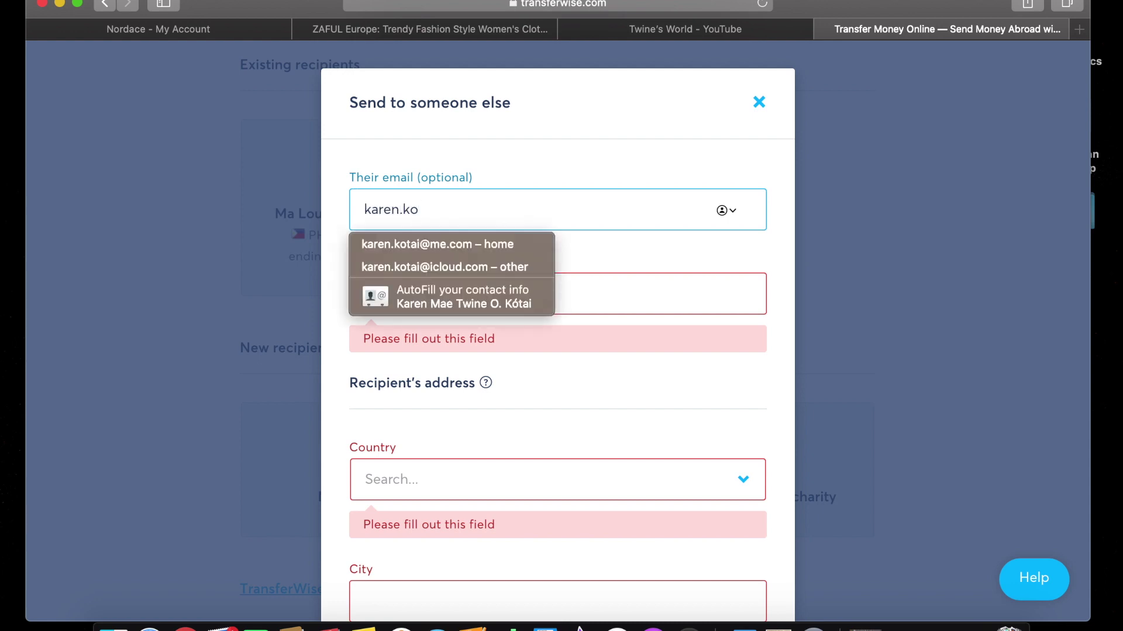
{"action": "left_click", "coordinate": [500, 237]}
{"action": "left_click", "coordinate": [433, 307]}
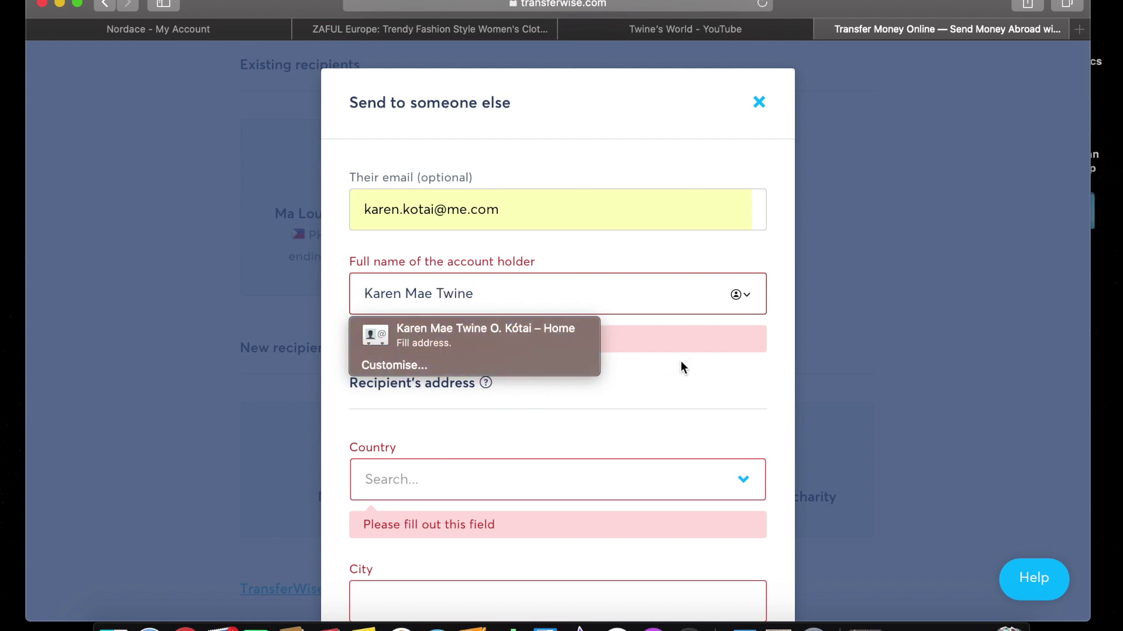
{"action": "key", "text": "Tab"}
{"action": "left_click", "coordinate": [568, 289]}
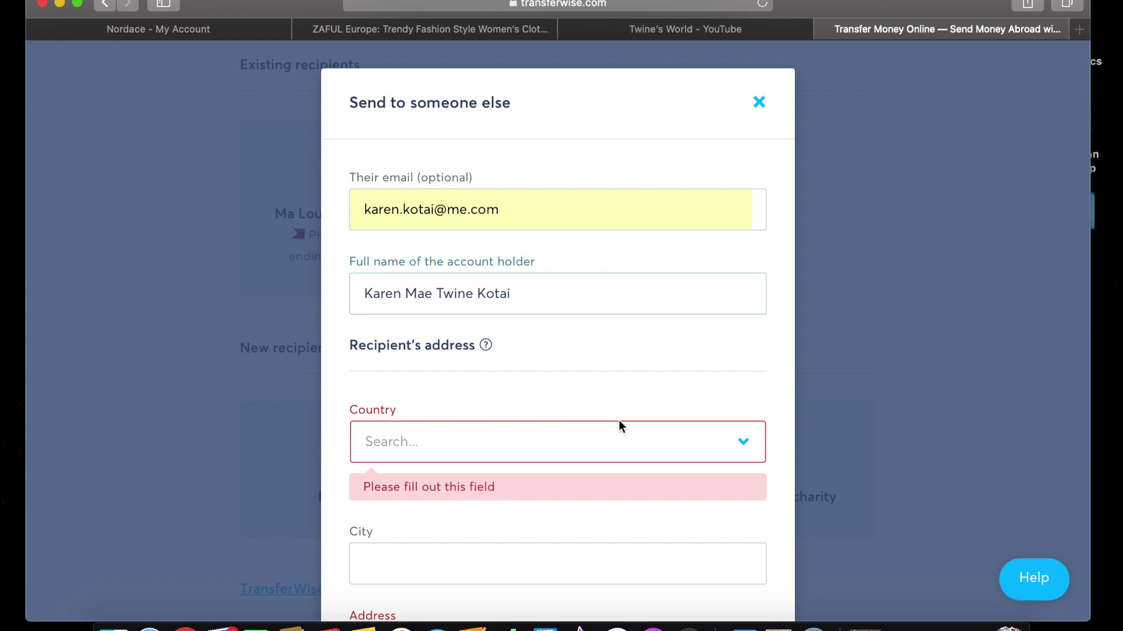
Set the recipient's country to Philippines.
{"action": "left_click", "coordinate": [619, 439]}
{"action": "scroll", "coordinate": [619, 435], "scroll_direction": "down", "scroll_amount": 8}
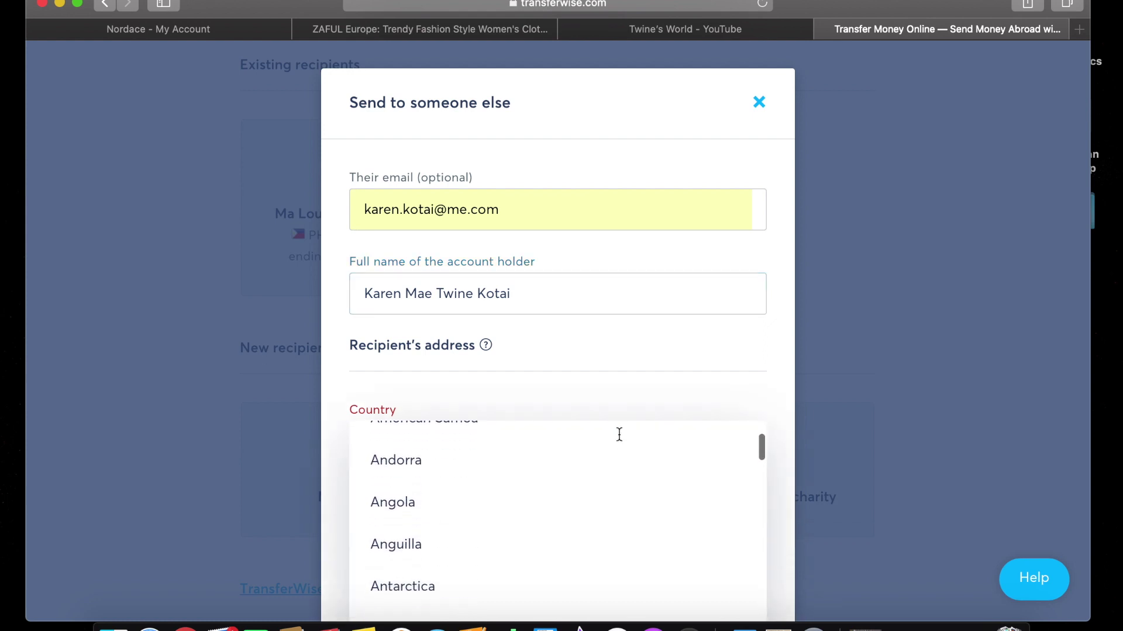
{"action": "scroll", "coordinate": [563, 525], "scroll_direction": "down", "scroll_amount": 10}
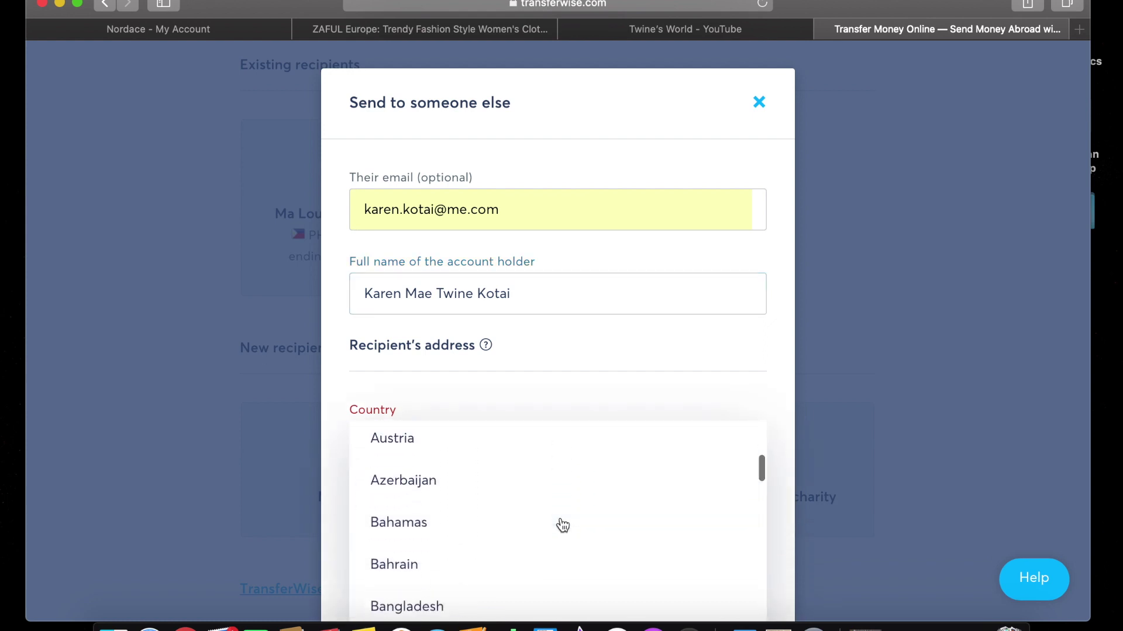
{"action": "scroll", "coordinate": [562, 525], "scroll_direction": "down", "scroll_amount": 10}
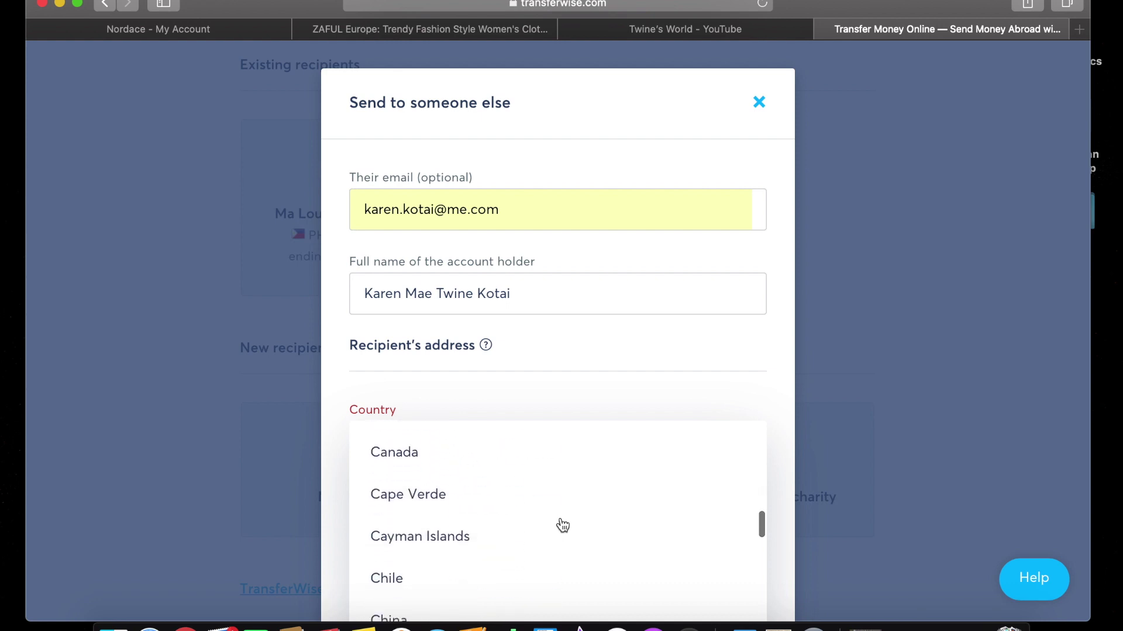
{"action": "scroll", "coordinate": [563, 525], "scroll_direction": "down", "scroll_amount": 10}
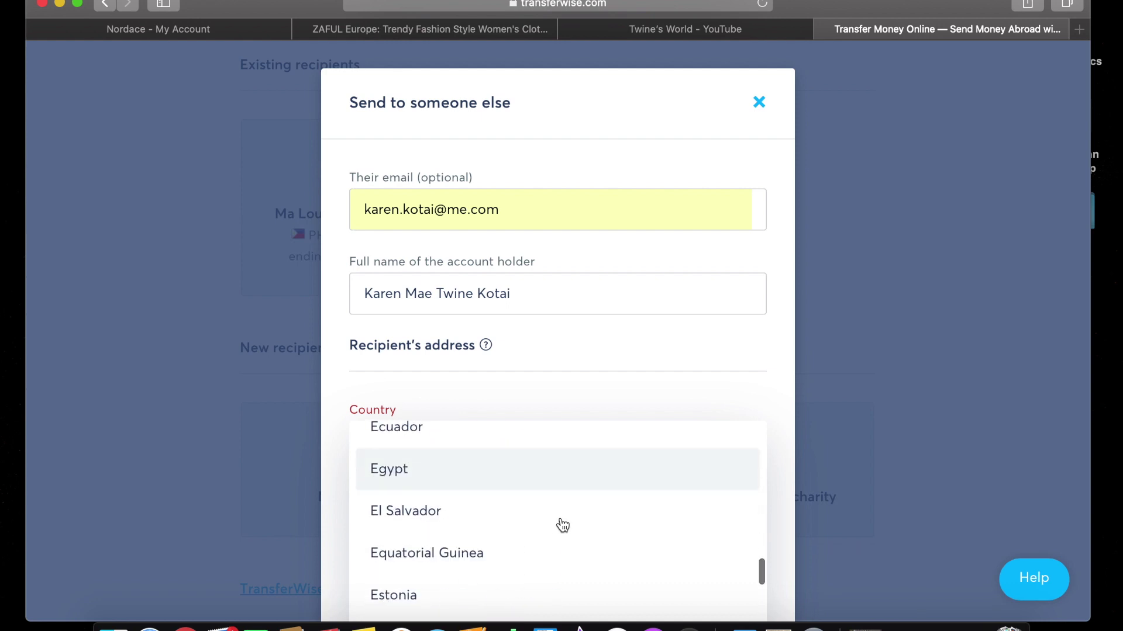
{"action": "scroll", "coordinate": [562, 525], "scroll_direction": "down", "scroll_amount": 5}
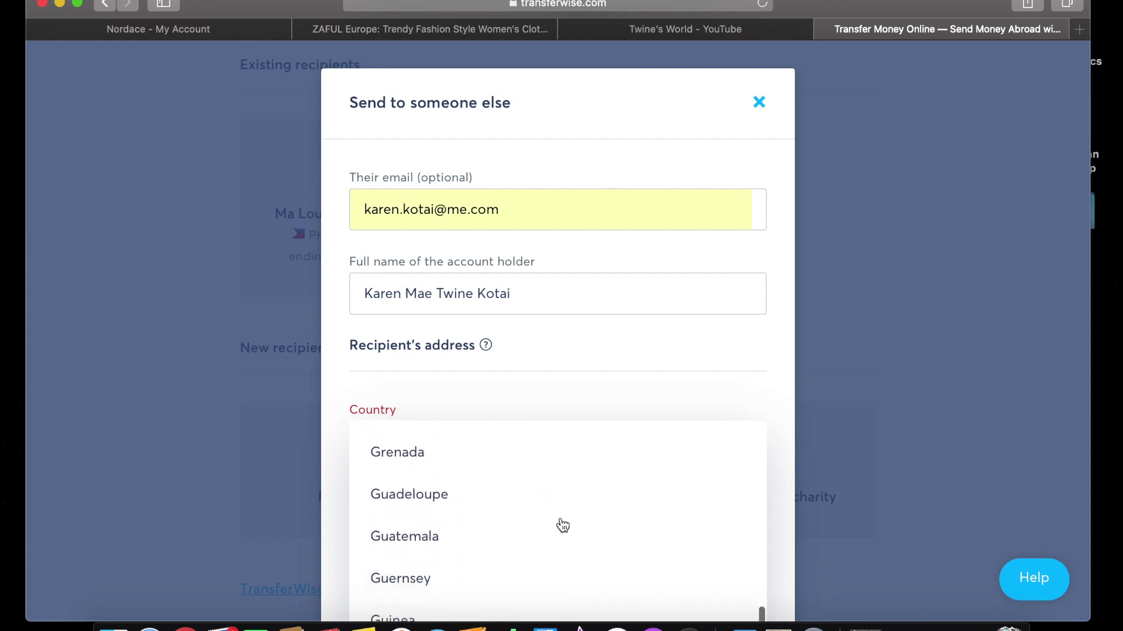
{"action": "scroll", "coordinate": [562, 526], "scroll_direction": "down", "scroll_amount": 15}
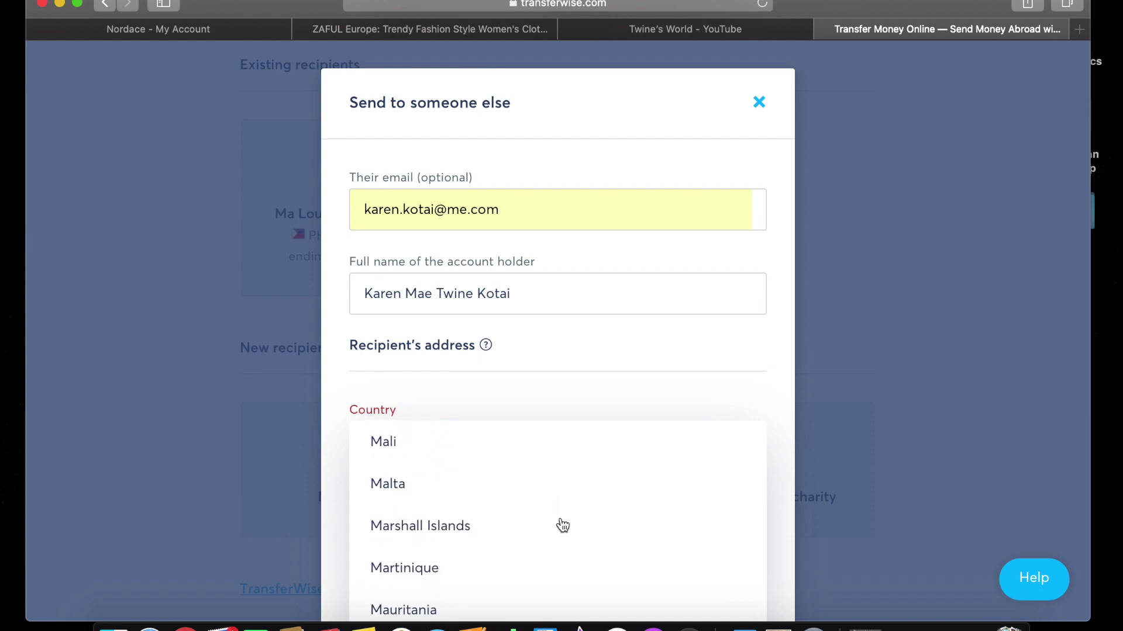
{"action": "scroll", "coordinate": [563, 525], "scroll_direction": "down", "scroll_amount": 3}
{"action": "scroll", "coordinate": [563, 525], "scroll_direction": "down", "scroll_amount": 10}
{"action": "scroll", "coordinate": [562, 525], "scroll_direction": "up", "scroll_amount": 3}
{"action": "scroll", "coordinate": [562, 525], "scroll_direction": "down", "scroll_amount": 3}
{"action": "left_click", "coordinate": [563, 525]}
{"action": "scroll", "coordinate": [562, 525], "scroll_direction": "down", "scroll_amount": 2}
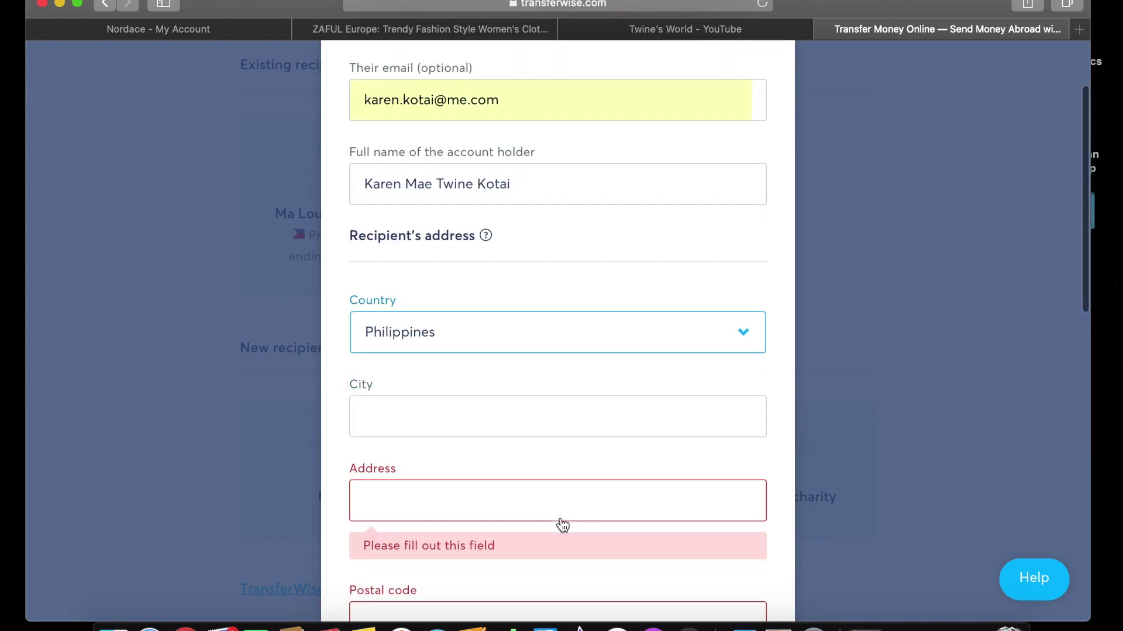
Enter the recipient's city, retyping it to fix a mistake.
{"action": "left_click", "coordinate": [543, 415]}
{"action": "type", "text": "M"}
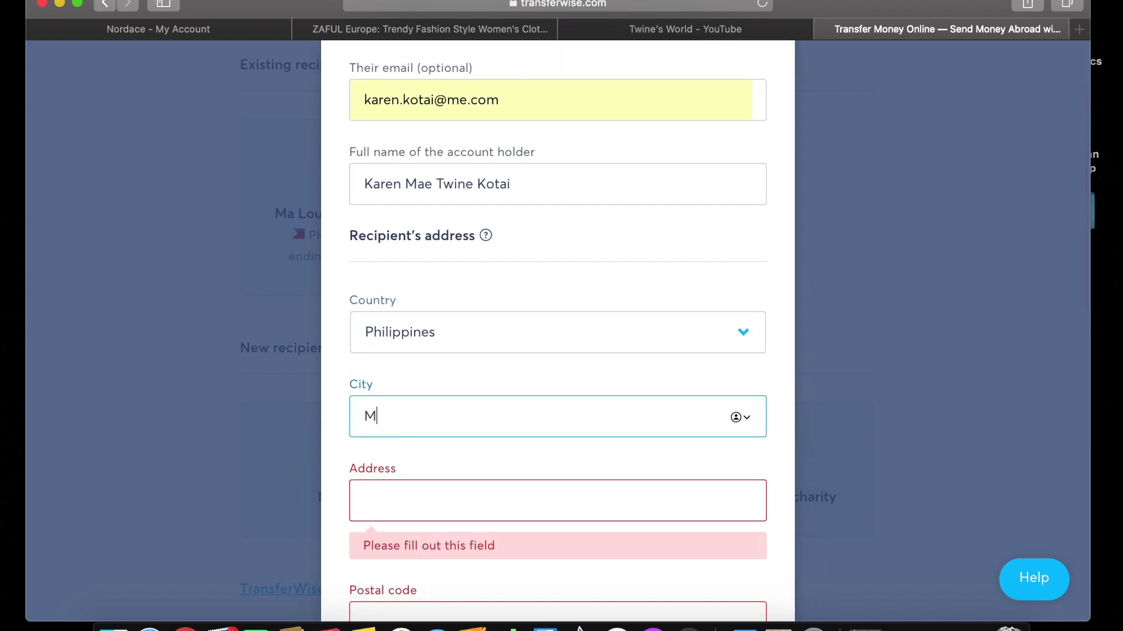
{"action": "type", "text": "akati City"}
{"action": "scroll", "coordinate": [622, 478], "scroll_direction": "down", "scroll_amount": 2}
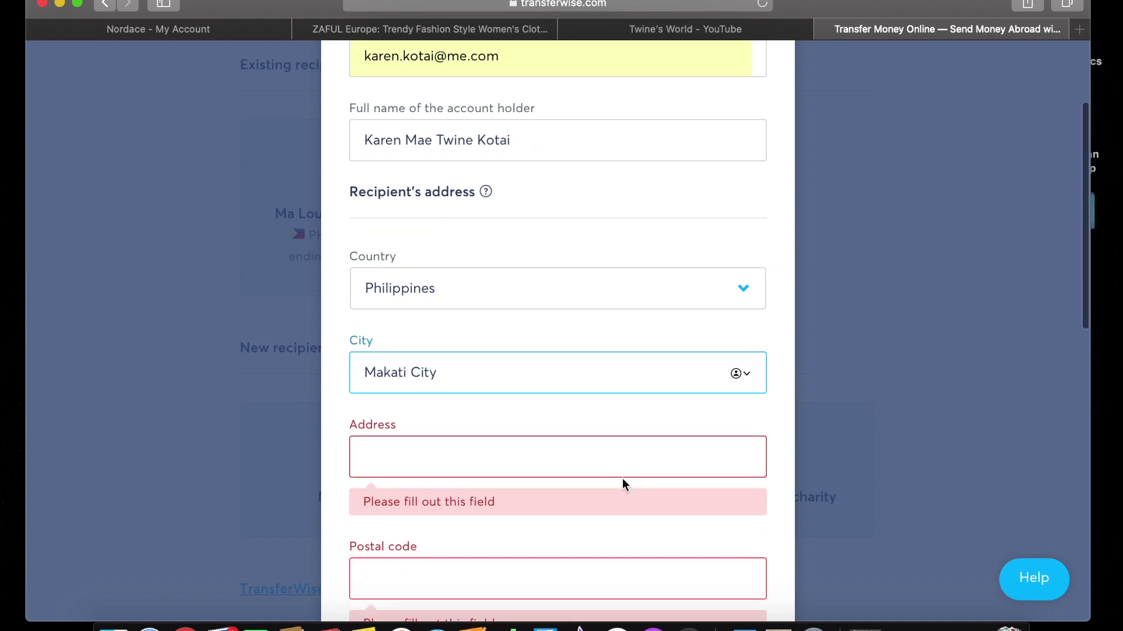
{"action": "scroll", "coordinate": [622, 478], "scroll_direction": "down", "scroll_amount": 1}
{"action": "left_click", "coordinate": [589, 431]}
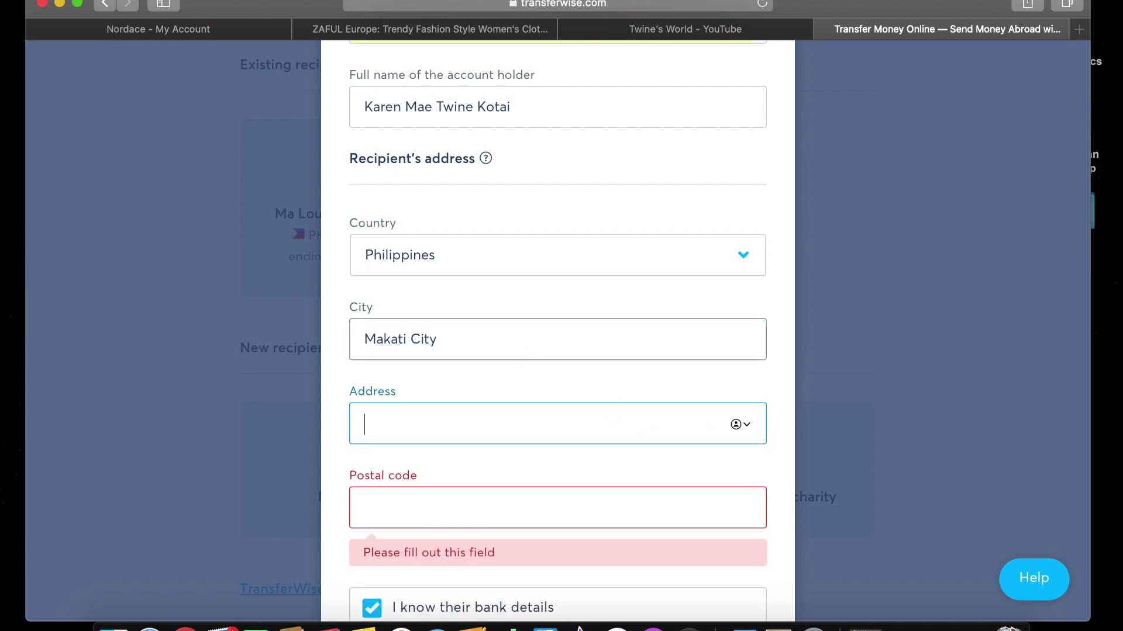
{"action": "left_click", "coordinate": [484, 343]}
{"action": "key", "text": "BackSpace"}
{"action": "key", "text": "BackSpace"}
{"action": "key", "text": "BackSpace"}
{"action": "key", "text": "BackSpace"}
{"action": "key", "text": "BackSpace"}
{"action": "key", "text": "BackSpace"}
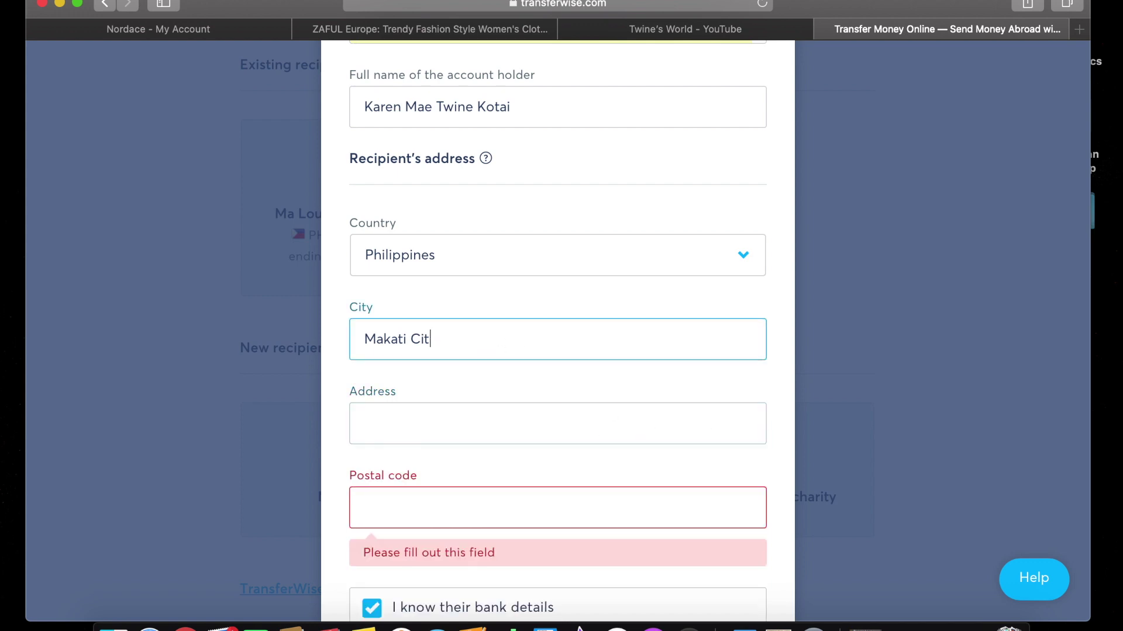
{"action": "key", "text": "BackSpace"}
{"action": "key", "text": "BackSpace"}
{"action": "key", "text": "BackSpace"}
{"action": "key", "text": "BackSpace"}
{"action": "key", "text": "BackSpace"}
{"action": "type", "text": "Makati City"}
Fill in the recipient's street address, correcting typos, and the postal code.
{"action": "left_click", "coordinate": [432, 424]}
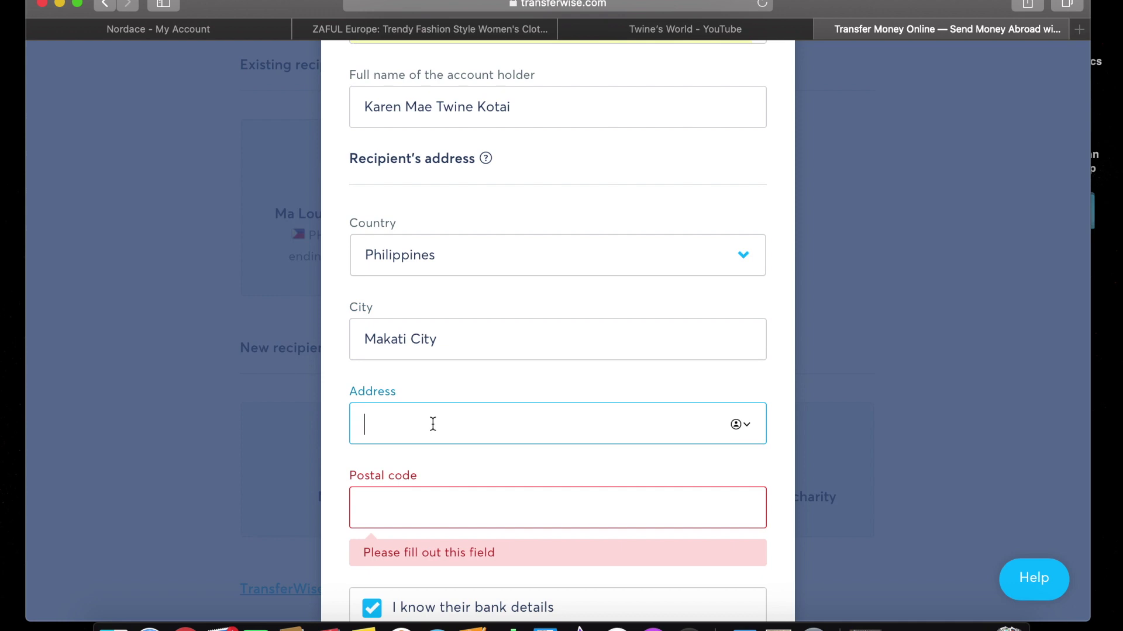
{"action": "type", "text": "hfy"}
{"action": "key", "text": "BackSpace"}
{"action": "key", "text": "BackSpace"}
{"action": "key", "text": "BackSpace"}
{"action": "type", "text": "Ayala"}
{"action": "type", "text": " St"}
{"action": "key", "text": "BackSpace"}
{"action": "key", "text": "BackSpace"}
{"action": "key", "text": "BackSpace"}
{"action": "type", "text": "Paseo St."}
{"action": "left_click", "coordinate": [436, 502]}
{"action": "type", "text": "1226"}
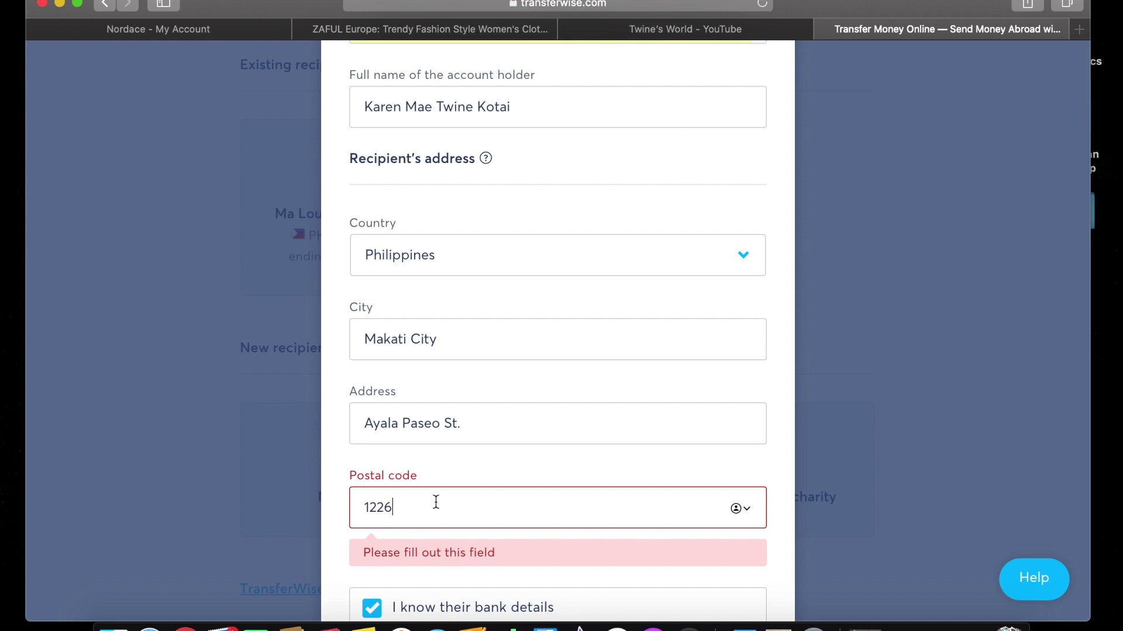
{"action": "scroll", "coordinate": [436, 502], "scroll_direction": "down", "scroll_amount": 3}
{"action": "scroll", "coordinate": [435, 502], "scroll_direction": "down", "scroll_amount": 3}
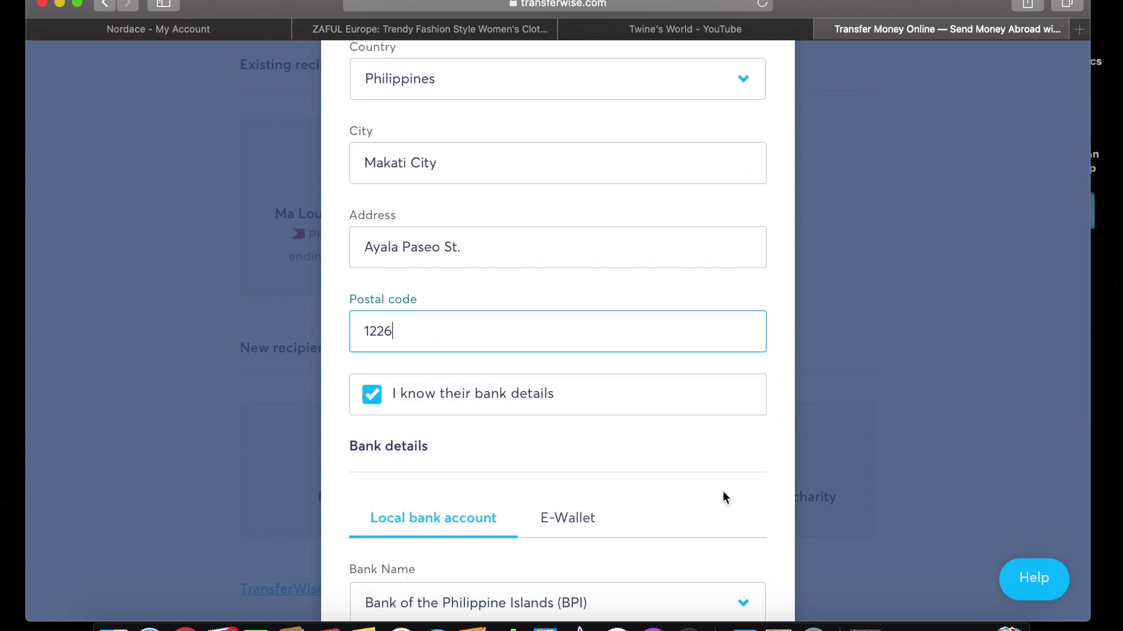
{"action": "scroll", "coordinate": [723, 497], "scroll_direction": "down", "scroll_amount": 2}
{"action": "scroll", "coordinate": [723, 497], "scroll_direction": "down", "scroll_amount": 5}
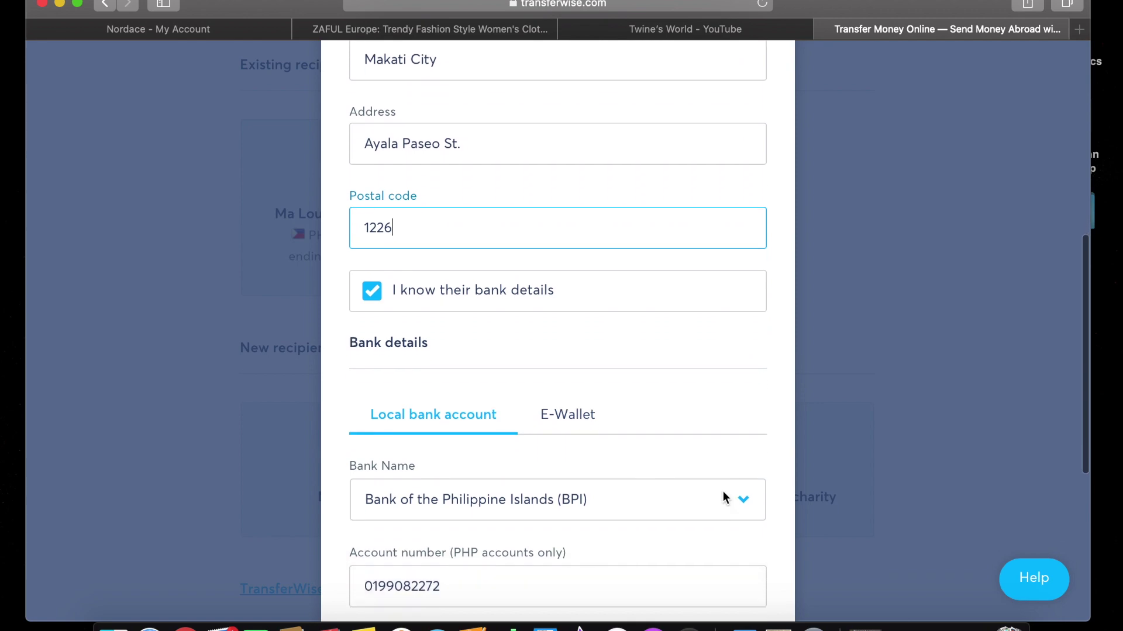
{"action": "scroll", "coordinate": [723, 498], "scroll_direction": "up", "scroll_amount": 10}
{"action": "scroll", "coordinate": [725, 498], "scroll_direction": "up", "scroll_amount": 5}
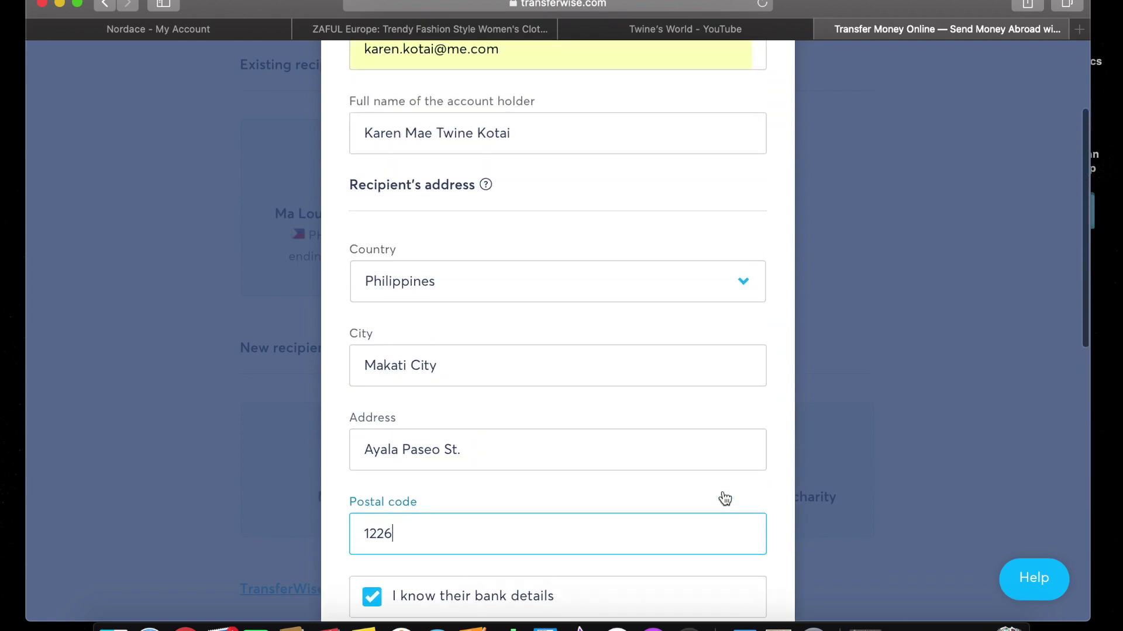
{"action": "scroll", "coordinate": [724, 497], "scroll_direction": "down", "scroll_amount": 6}
{"action": "scroll", "coordinate": [723, 491], "scroll_direction": "down", "scroll_amount": 10}
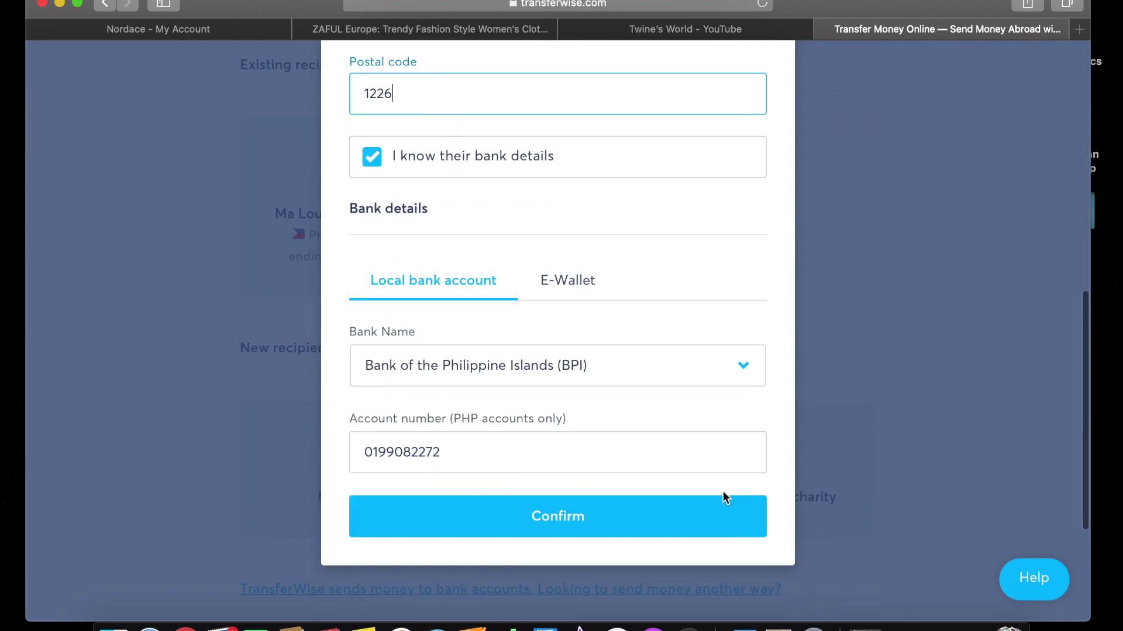
Save the recipient, pick 'Sending money home to family' as the transfer reason, and continue.
{"action": "left_click", "coordinate": [637, 358]}
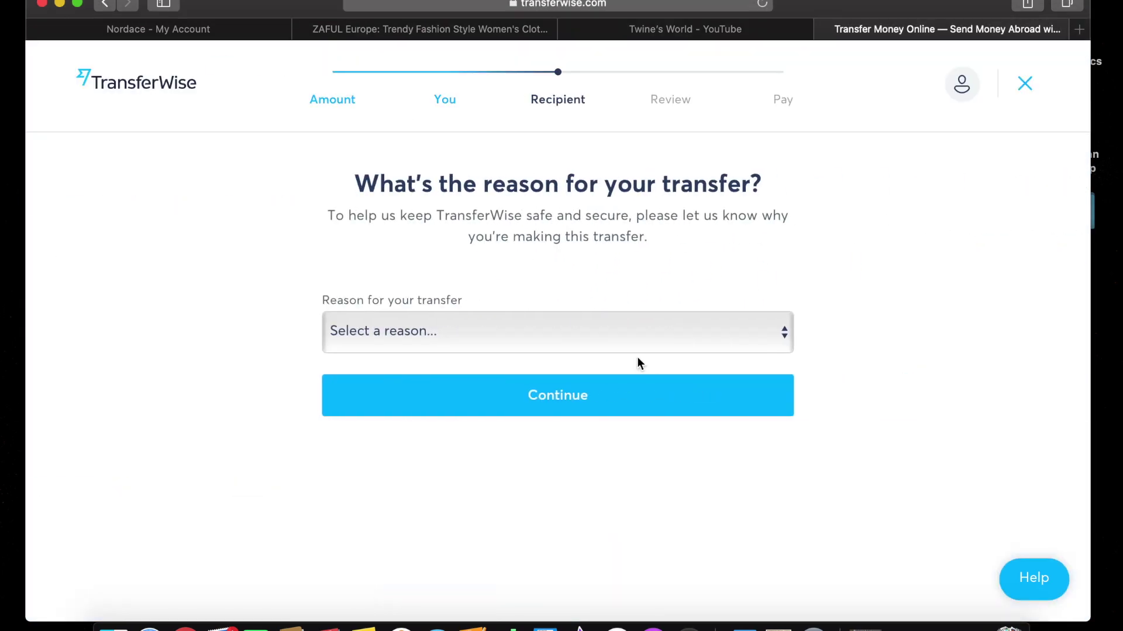
{"action": "left_click", "coordinate": [634, 340]}
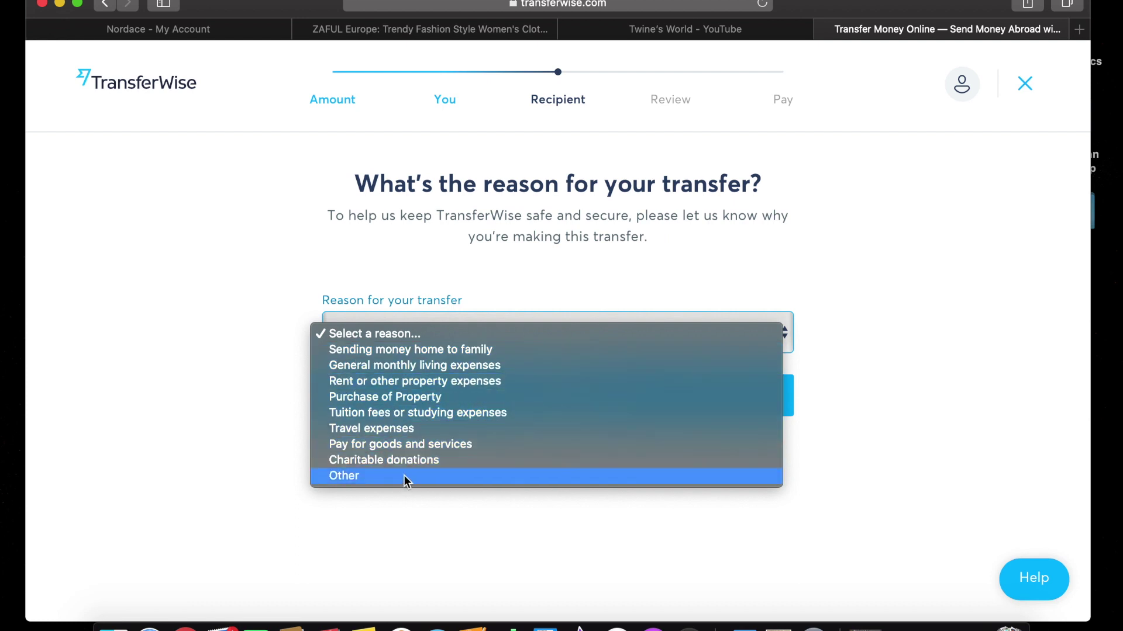
{"action": "left_click", "coordinate": [434, 349]}
{"action": "left_click", "coordinate": [676, 413]}
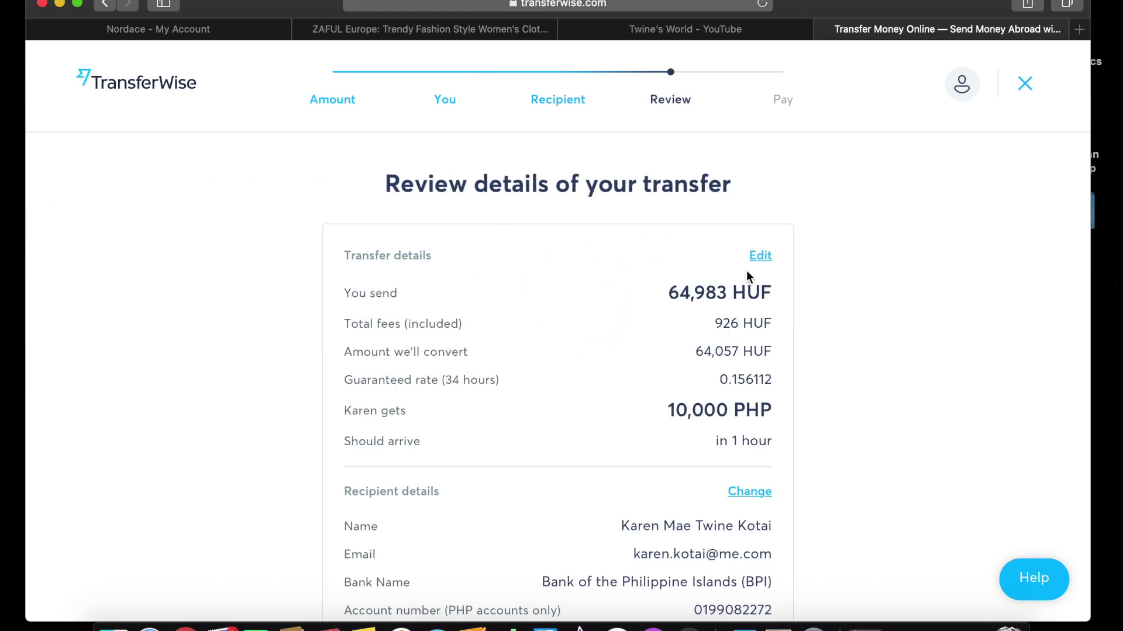
Pick Family from the suggested reference categories as the recipient's transfer reference.
{"action": "scroll", "coordinate": [737, 435], "scroll_direction": "down", "scroll_amount": 4}
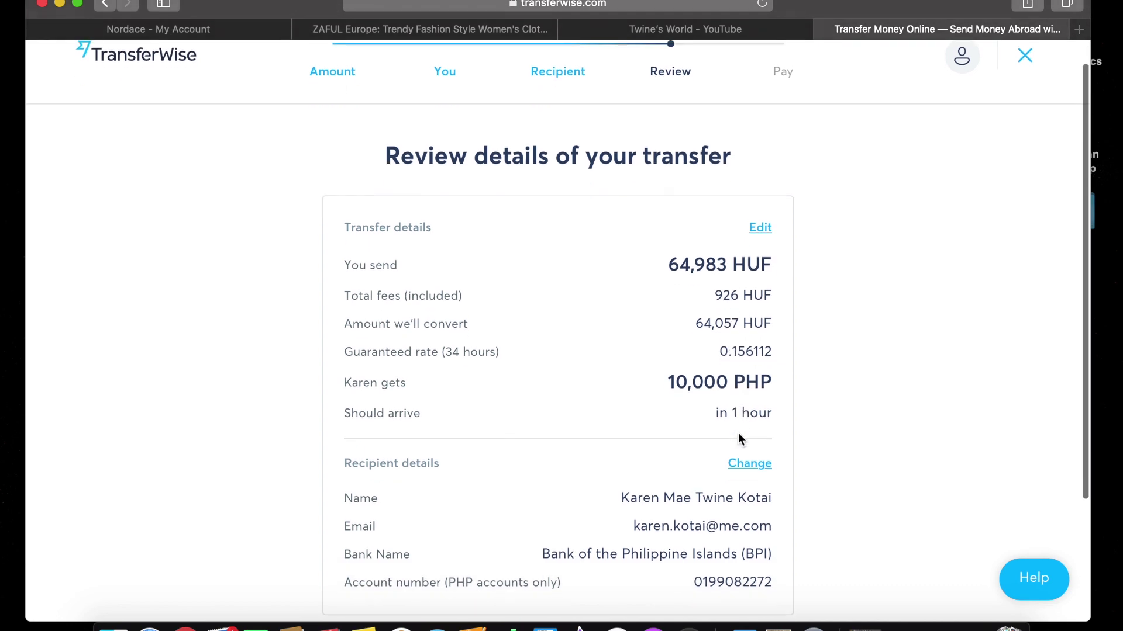
{"action": "scroll", "coordinate": [738, 433], "scroll_direction": "down", "scroll_amount": 3}
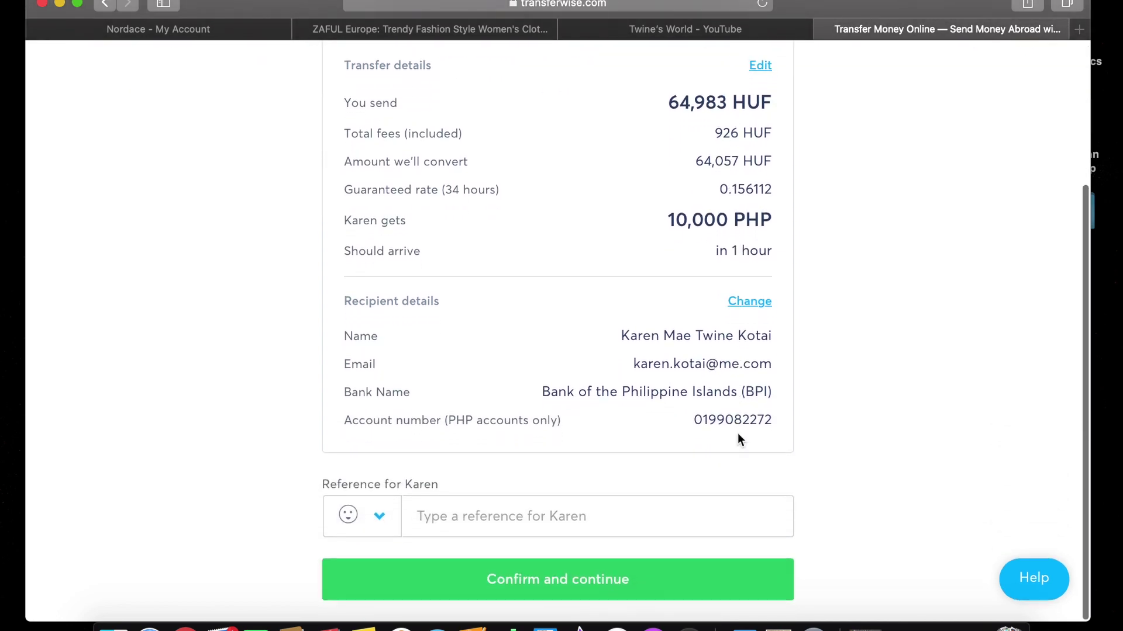
{"action": "scroll", "coordinate": [738, 437], "scroll_direction": "up", "scroll_amount": 7}
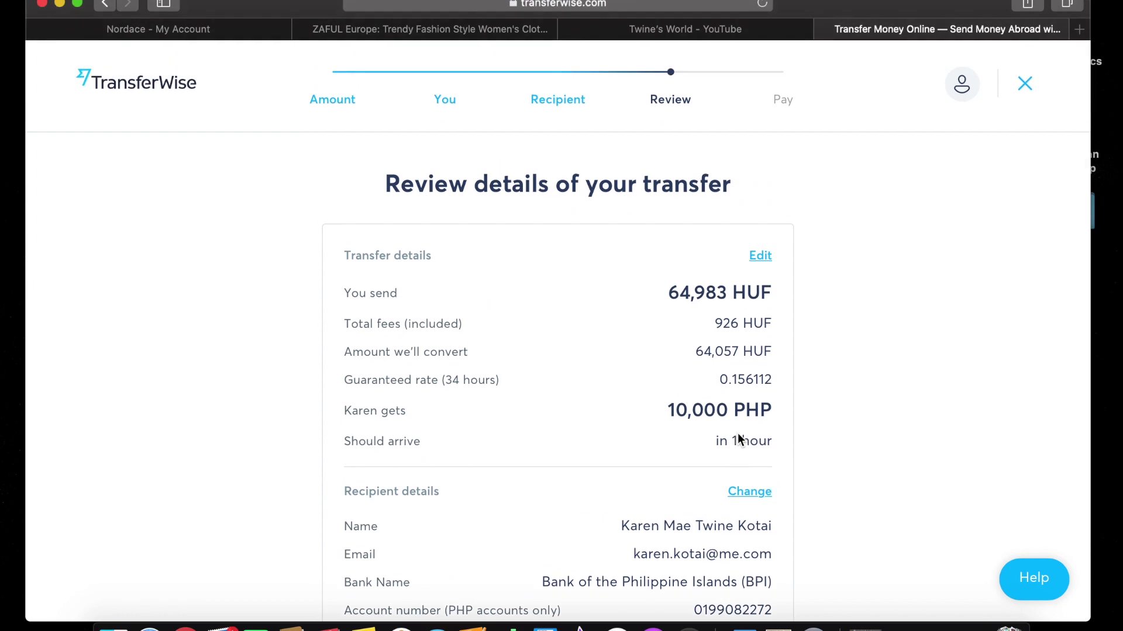
{"action": "scroll", "coordinate": [737, 437], "scroll_direction": "down", "scroll_amount": 7}
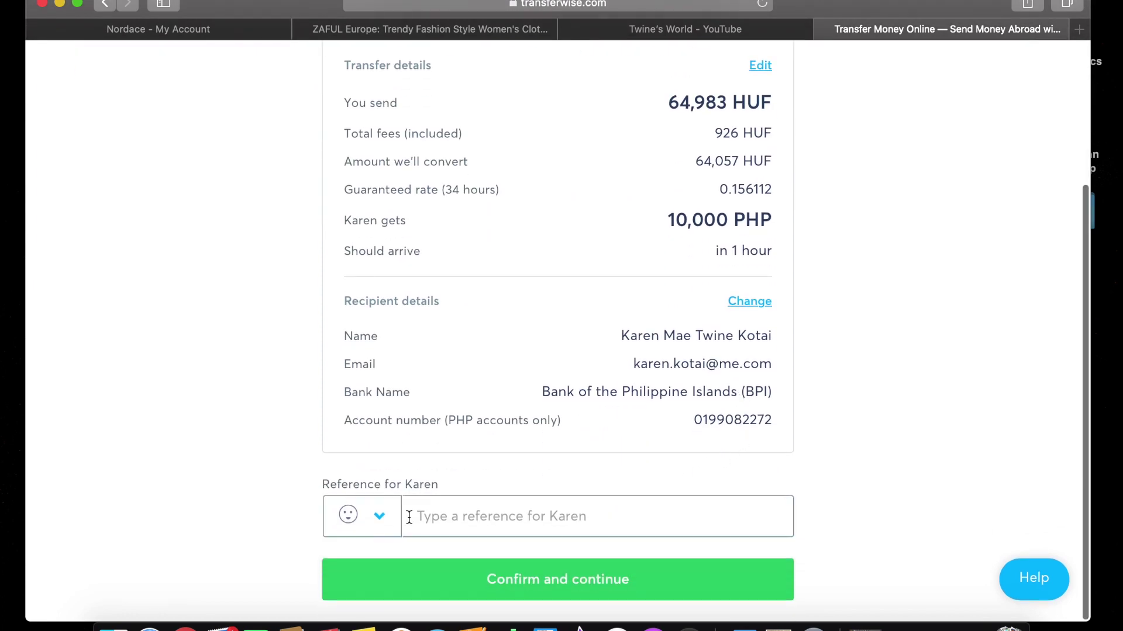
{"action": "left_click", "coordinate": [381, 520]}
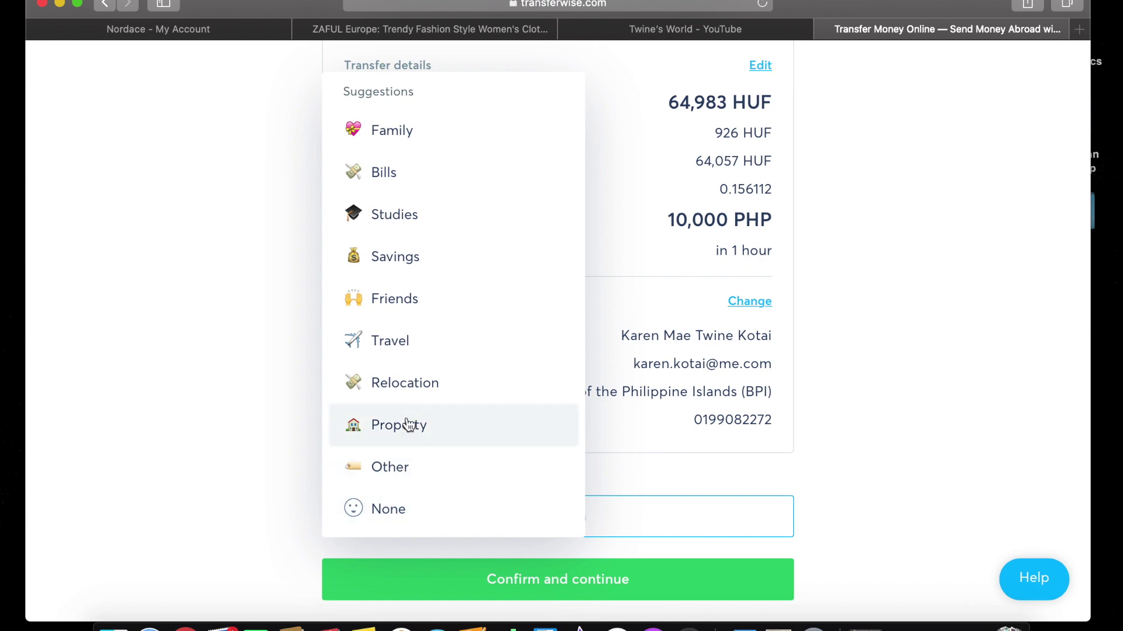
{"action": "left_click", "coordinate": [198, 351]}
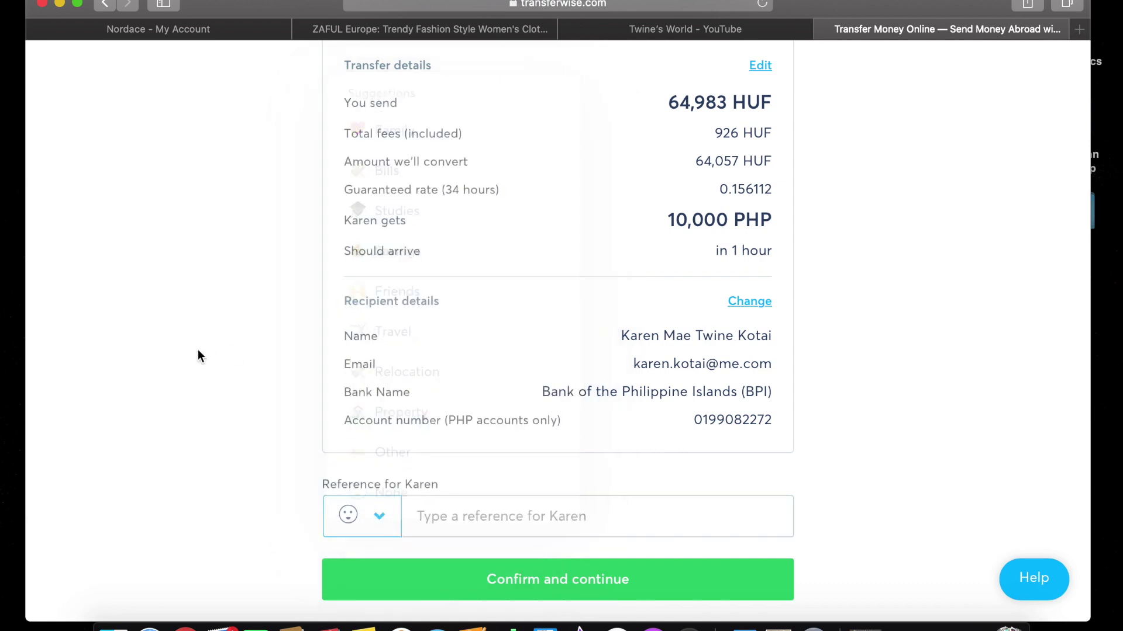
{"action": "left_click", "coordinate": [383, 517]}
{"action": "scroll", "coordinate": [413, 220], "scroll_direction": "up", "scroll_amount": 2}
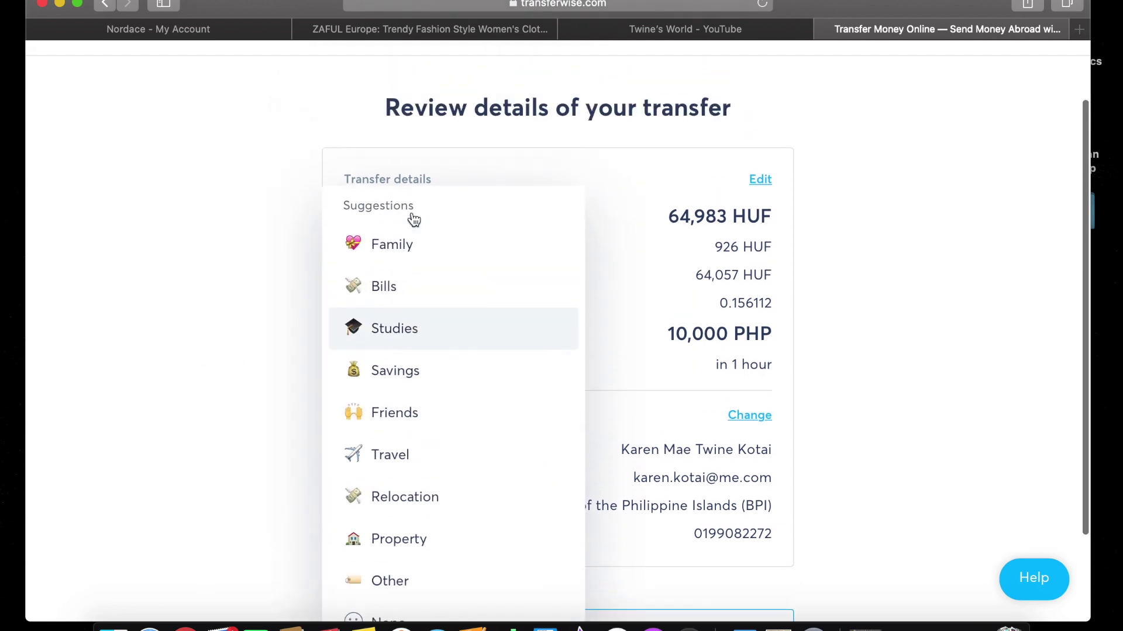
{"action": "left_click", "coordinate": [412, 261]}
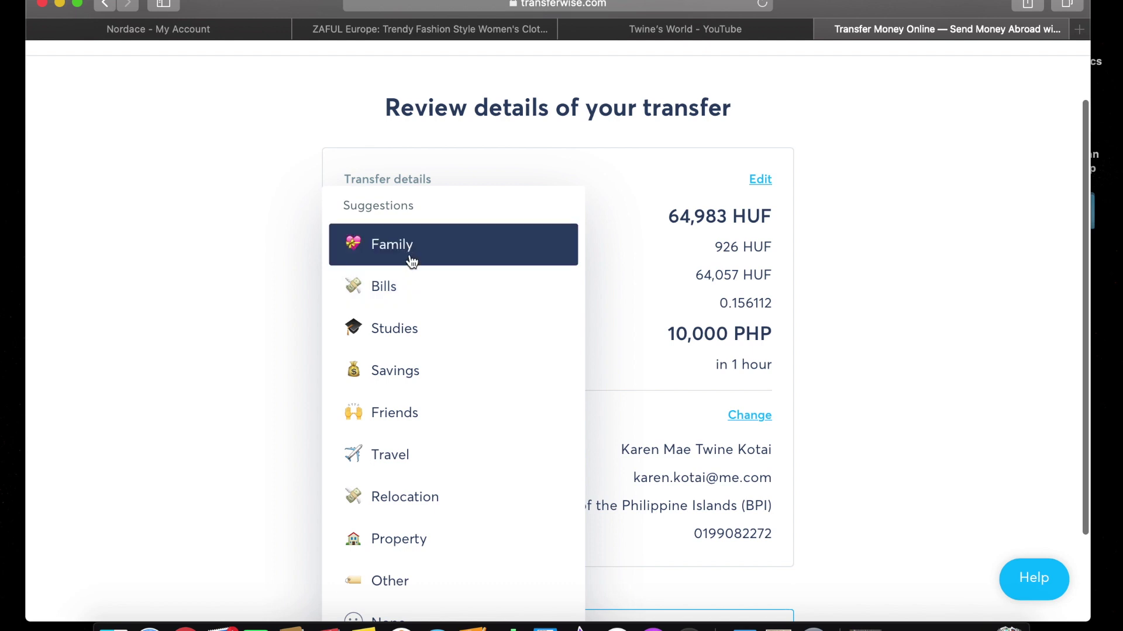
{"action": "scroll", "coordinate": [952, 471], "scroll_direction": "down", "scroll_amount": 2}
{"action": "scroll", "coordinate": [952, 471], "scroll_direction": "up", "scroll_amount": 3}
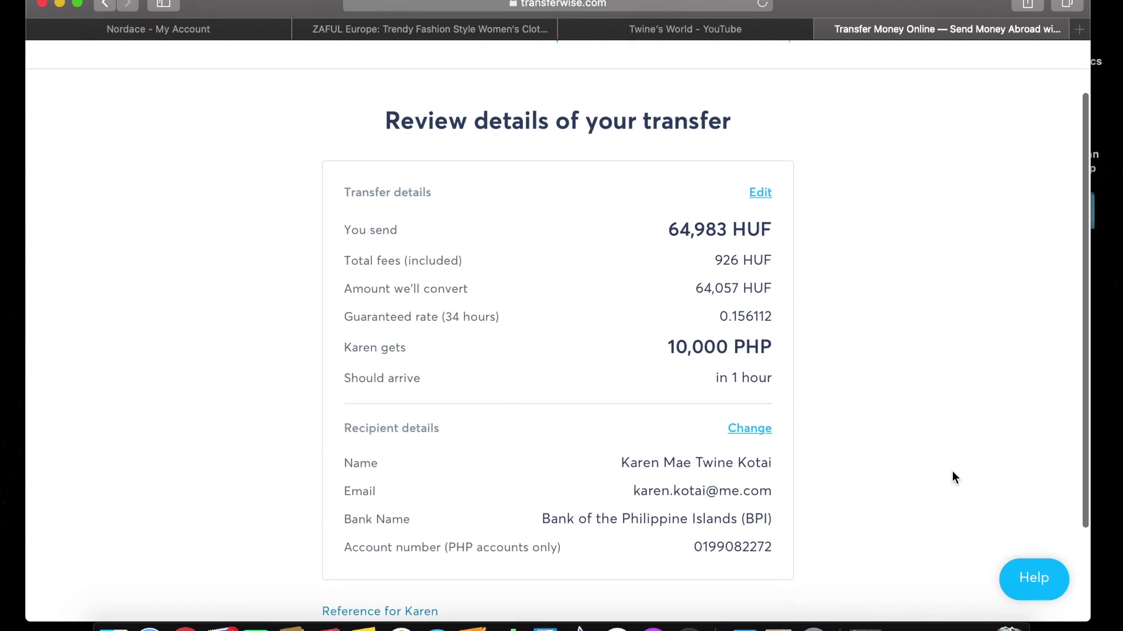
{"action": "scroll", "coordinate": [952, 472], "scroll_direction": "up", "scroll_amount": 2}
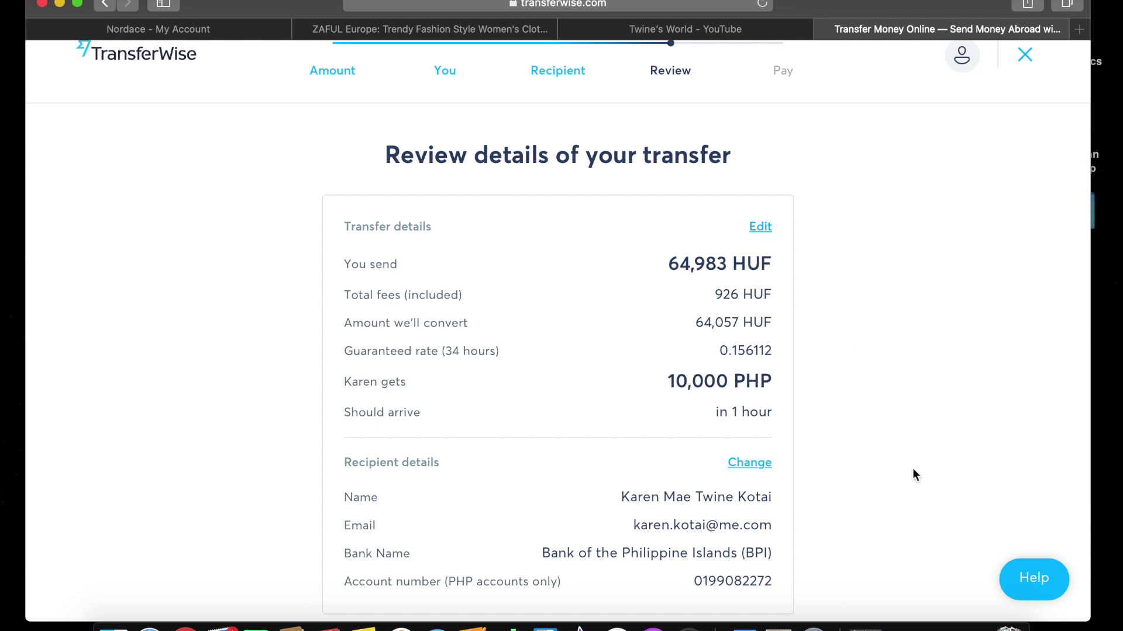
{"action": "scroll", "coordinate": [916, 475], "scroll_direction": "down", "scroll_amount": 3}
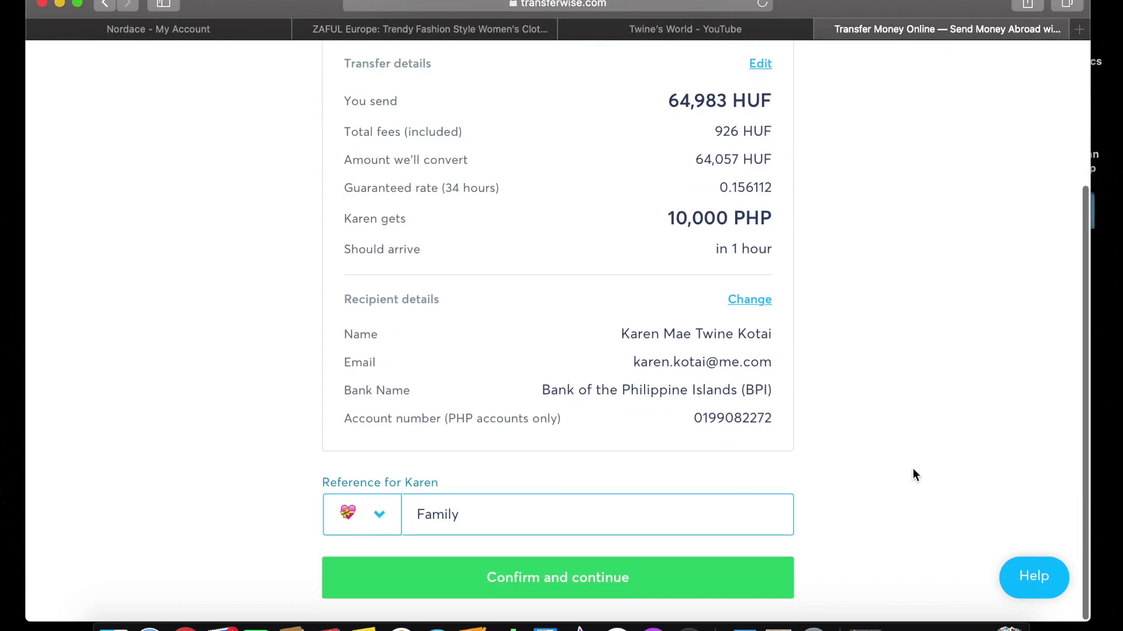
Confirm the transfer details, then compare debit card, credit card and manual bank transfer fees.
{"action": "left_click", "coordinate": [678, 595]}
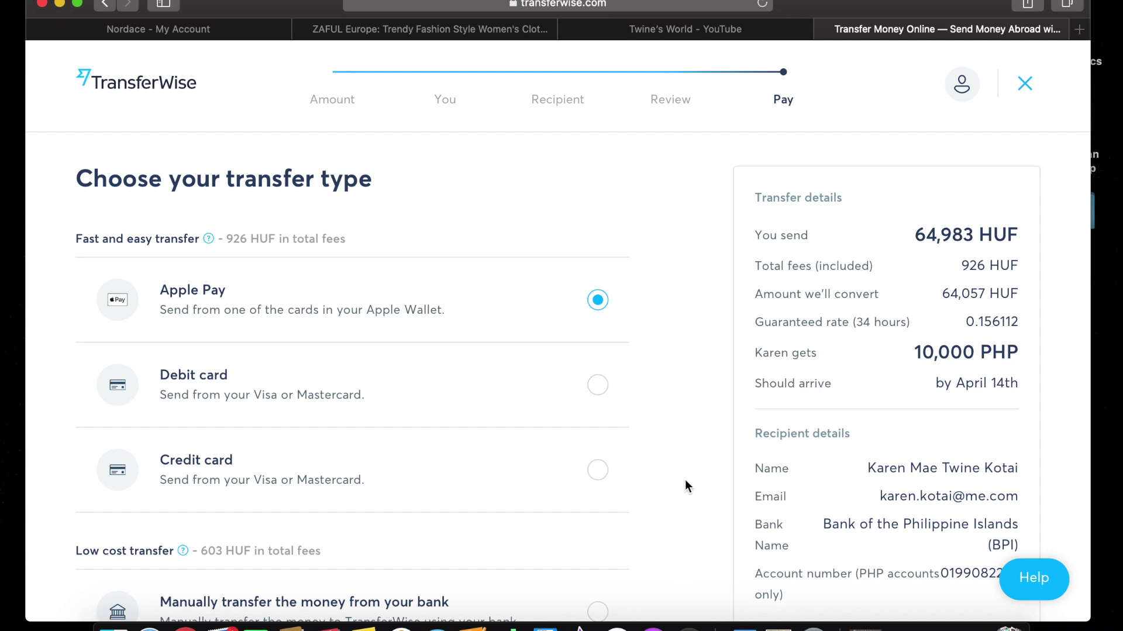
{"action": "left_click", "coordinate": [597, 386]}
{"action": "scroll", "coordinate": [643, 433], "scroll_direction": "down", "scroll_amount": 3}
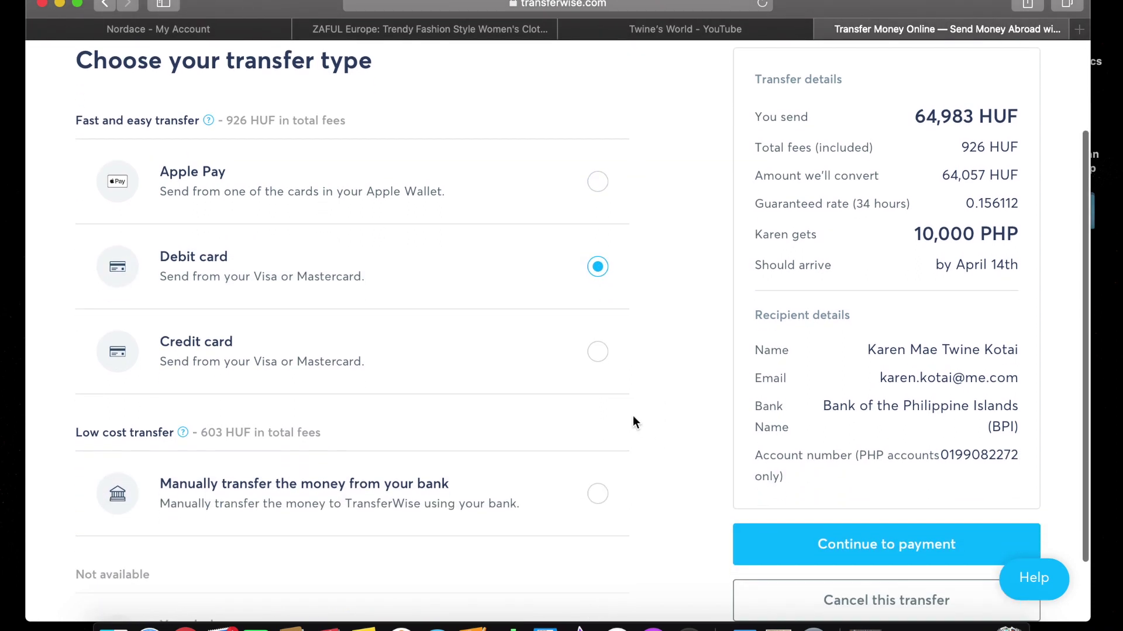
{"action": "left_click", "coordinate": [602, 369]}
{"action": "scroll", "coordinate": [647, 441], "scroll_direction": "down", "scroll_amount": 3}
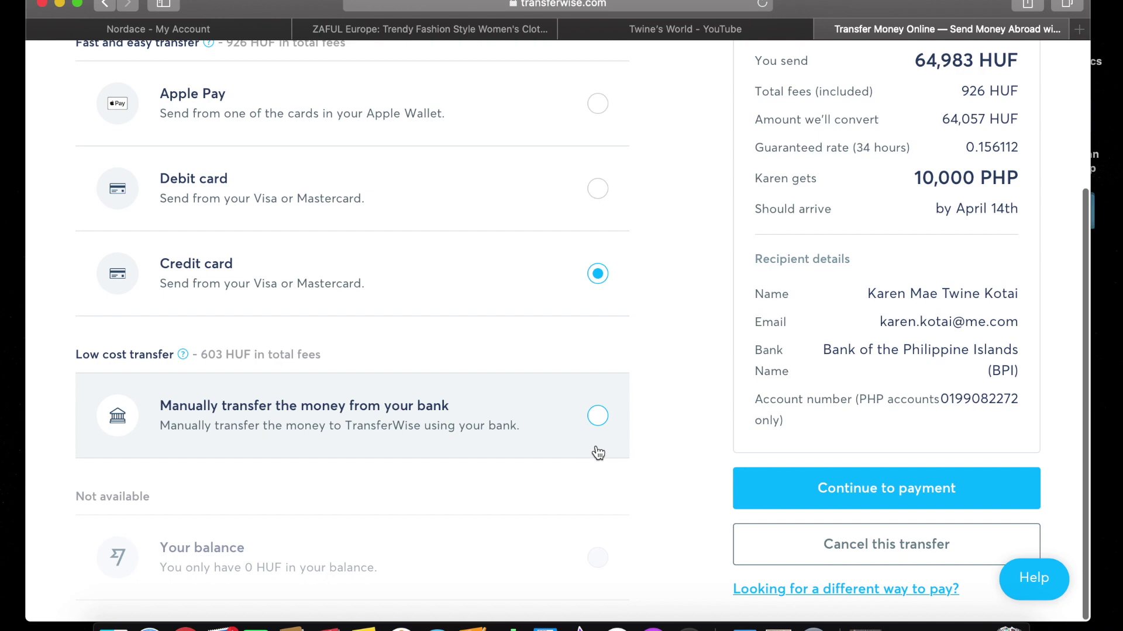
{"action": "left_click", "coordinate": [598, 428]}
Settle on paying by debit card, with 926 HUF in fees.
{"action": "scroll", "coordinate": [669, 345], "scroll_direction": "up", "scroll_amount": 3}
{"action": "scroll", "coordinate": [668, 345], "scroll_direction": "down", "scroll_amount": 3}
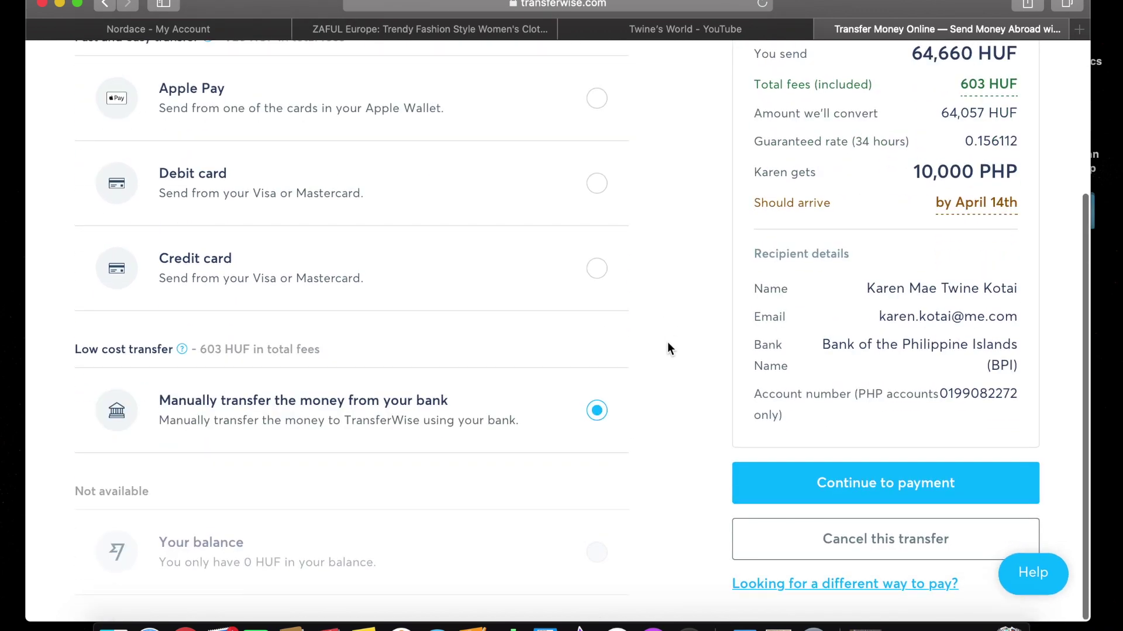
{"action": "scroll", "coordinate": [668, 345], "scroll_direction": "up", "scroll_amount": 3}
{"action": "left_click", "coordinate": [601, 298]}
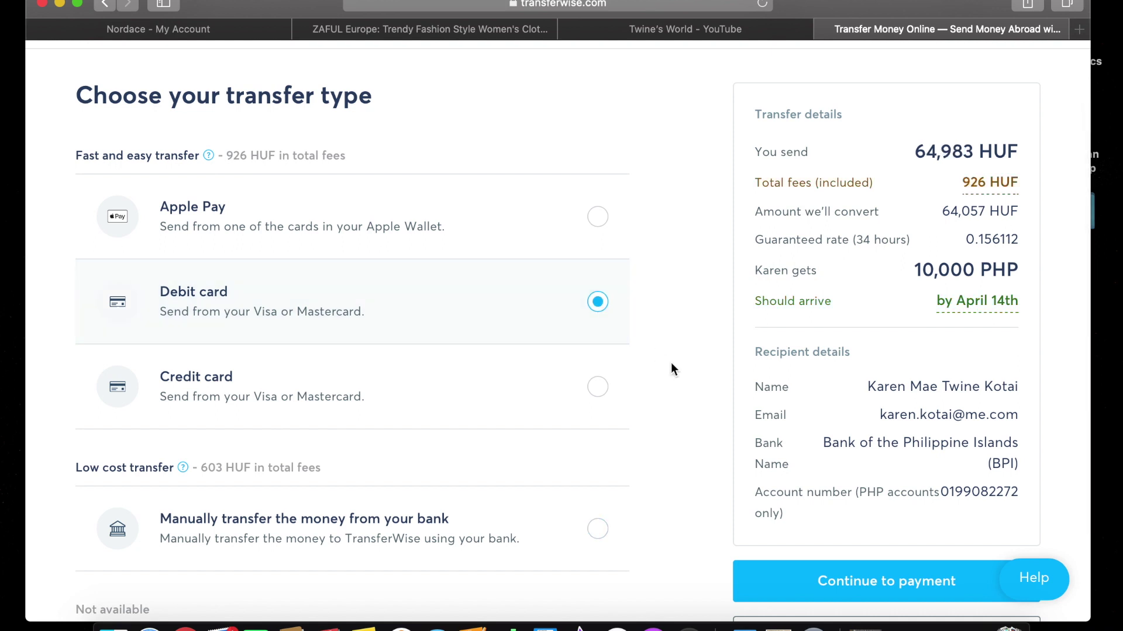
{"action": "scroll", "coordinate": [619, 476], "scroll_direction": "down", "scroll_amount": 4}
{"action": "scroll", "coordinate": [619, 476], "scroll_direction": "up", "scroll_amount": 3}
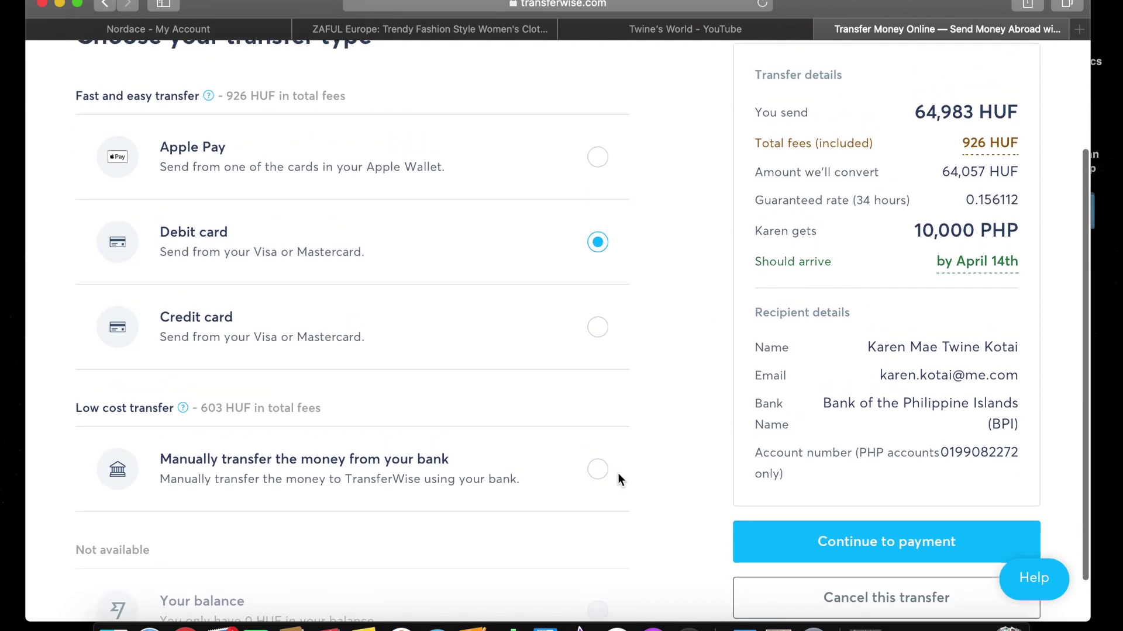
{"action": "scroll", "coordinate": [619, 480], "scroll_direction": "up", "scroll_amount": 3}
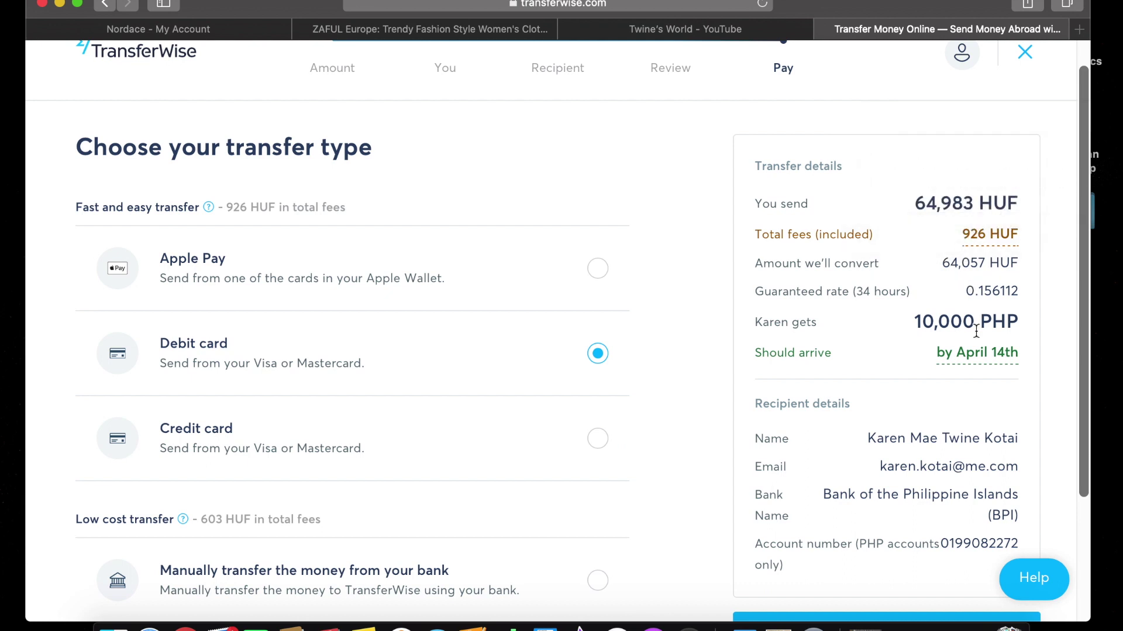
{"action": "scroll", "coordinate": [956, 401], "scroll_direction": "up", "scroll_amount": 1}
{"action": "scroll", "coordinate": [957, 401], "scroll_direction": "down", "scroll_amount": 5}
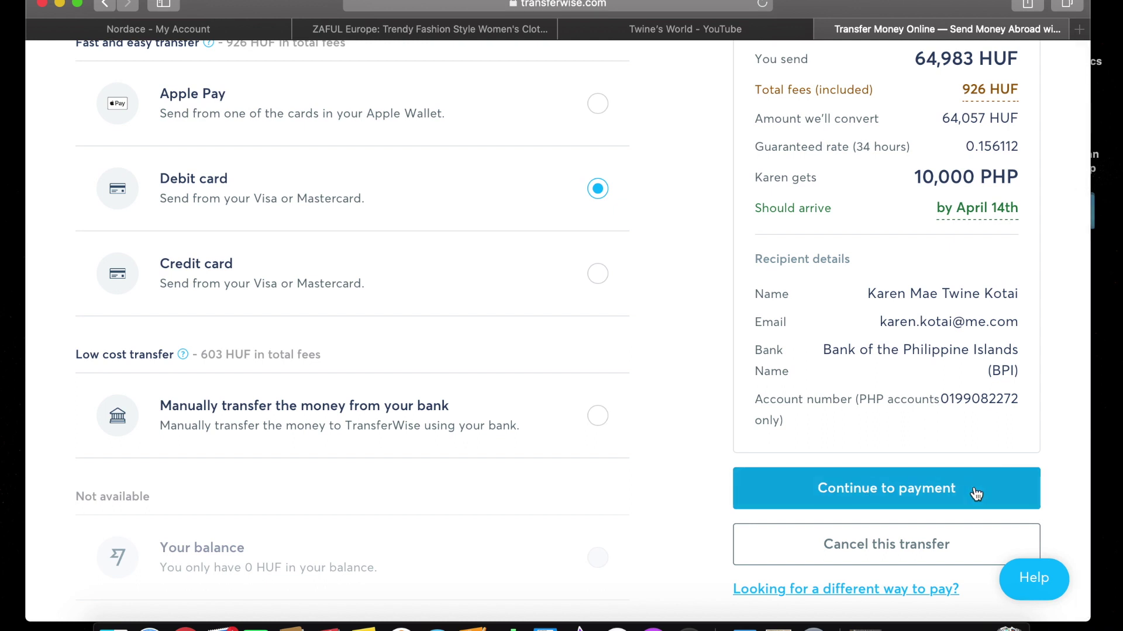
{"action": "scroll", "coordinate": [936, 555], "scroll_direction": "down", "scroll_amount": 1}
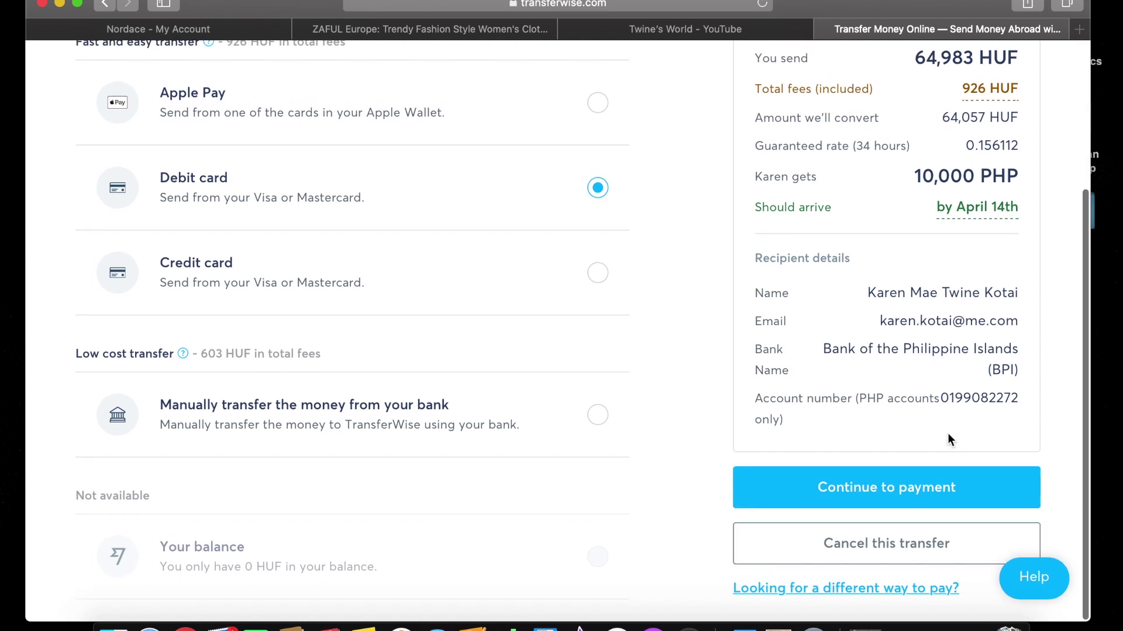
Cancel the 10,000 PHP transfer, stating the money was not paid.
{"action": "left_click", "coordinate": [935, 556]}
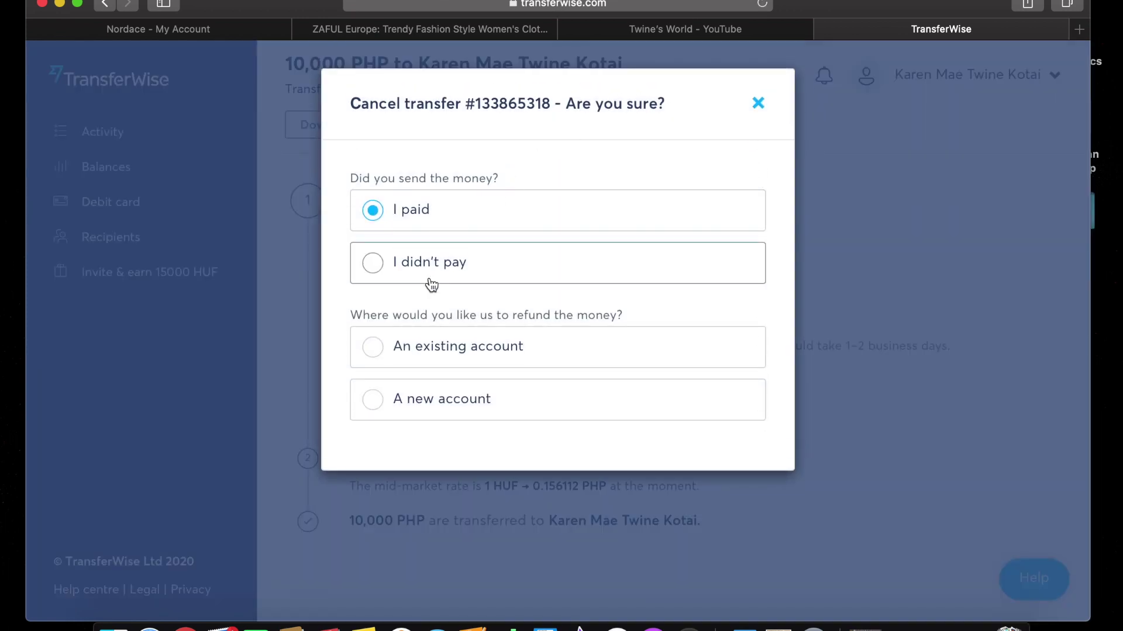
{"action": "left_click", "coordinate": [759, 103]}
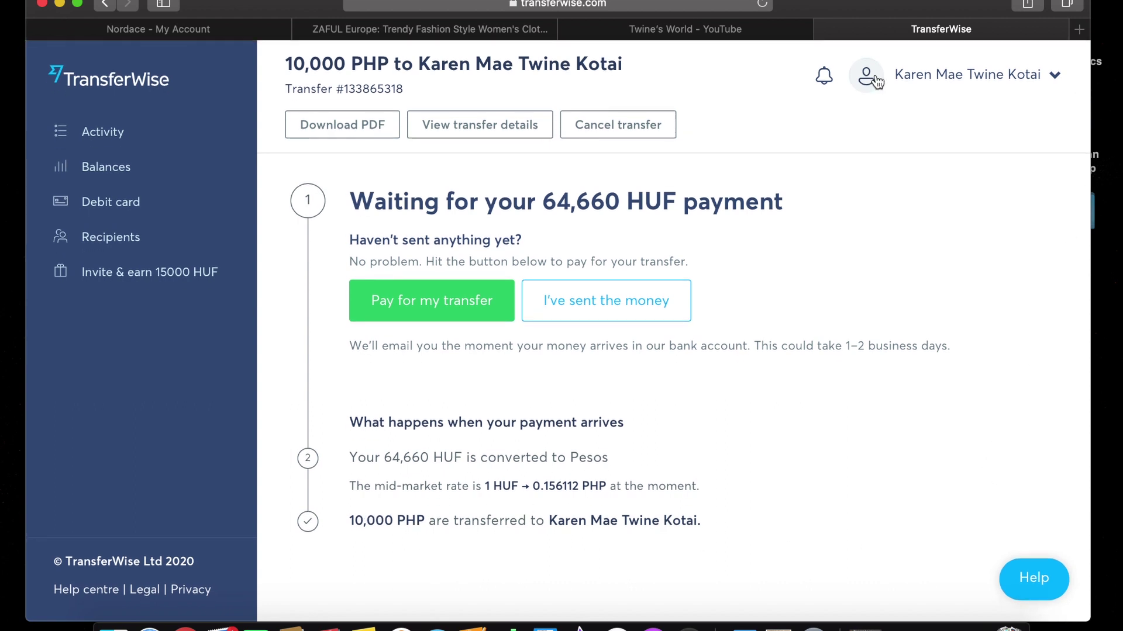
{"action": "left_click", "coordinate": [656, 138]}
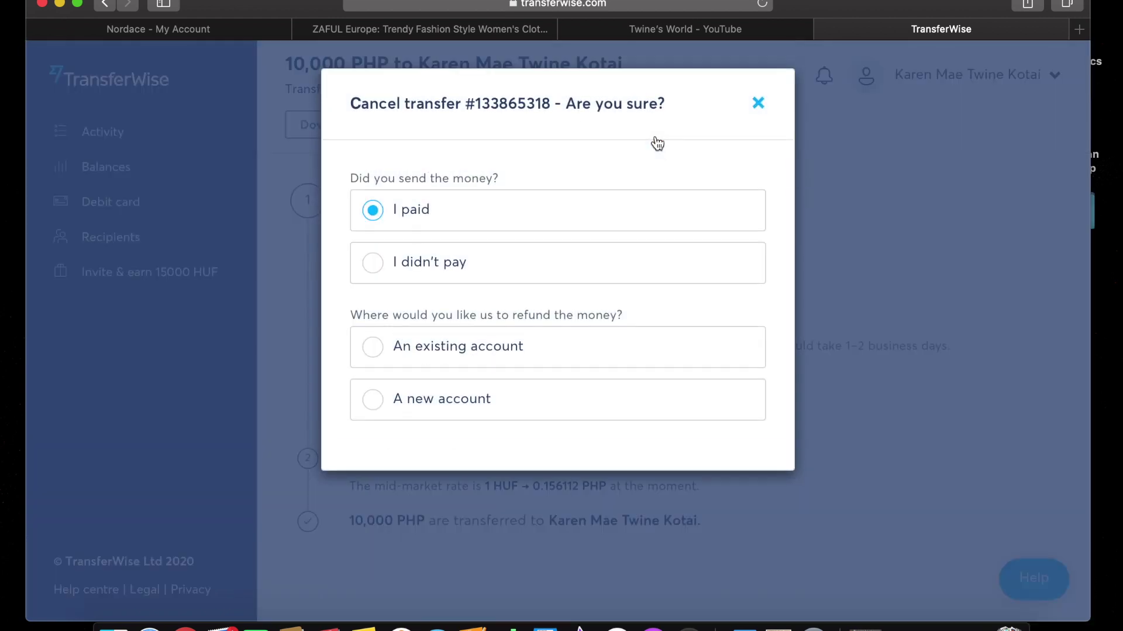
{"action": "left_click", "coordinate": [374, 263]}
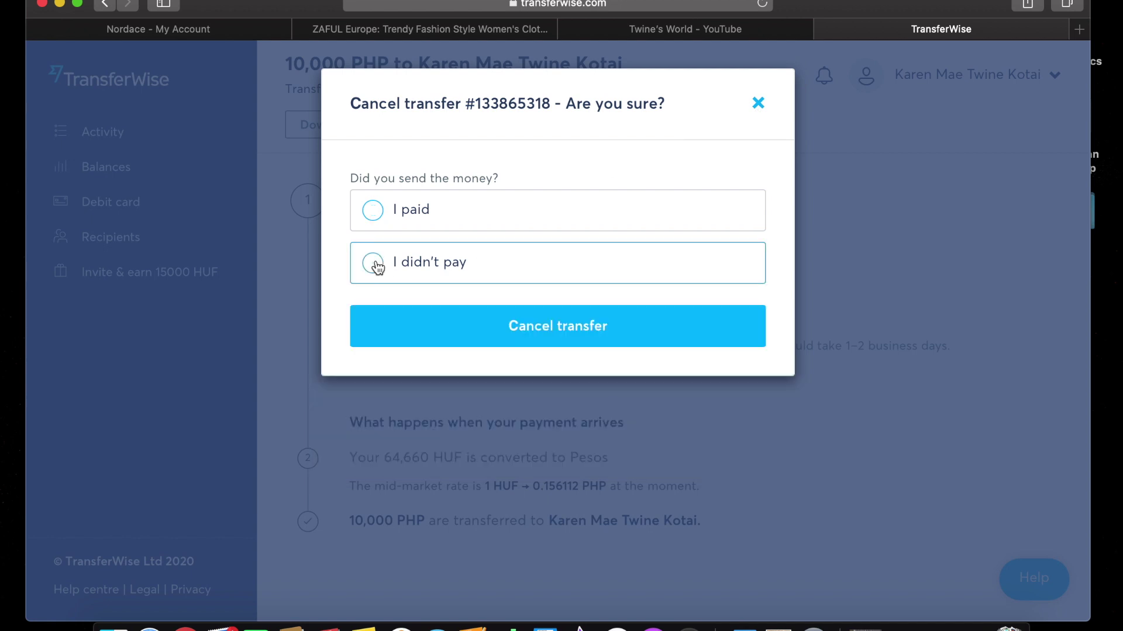
{"action": "left_click", "coordinate": [512, 323]}
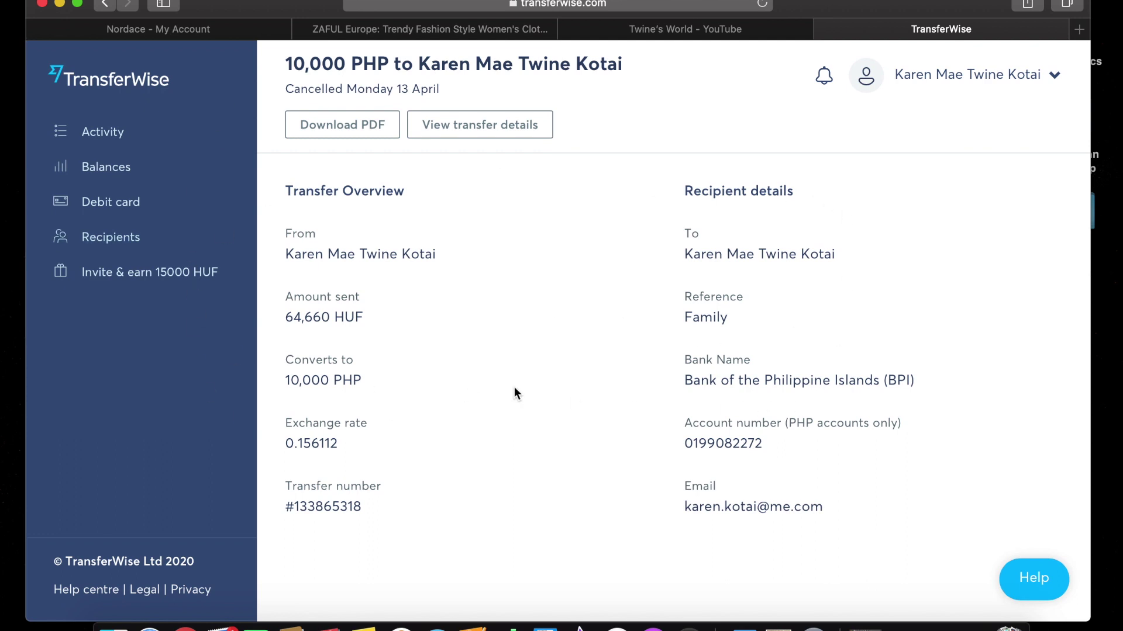
Check the Activity list to confirm the transfer shows as cancelled.
{"action": "left_click", "coordinate": [121, 124]}
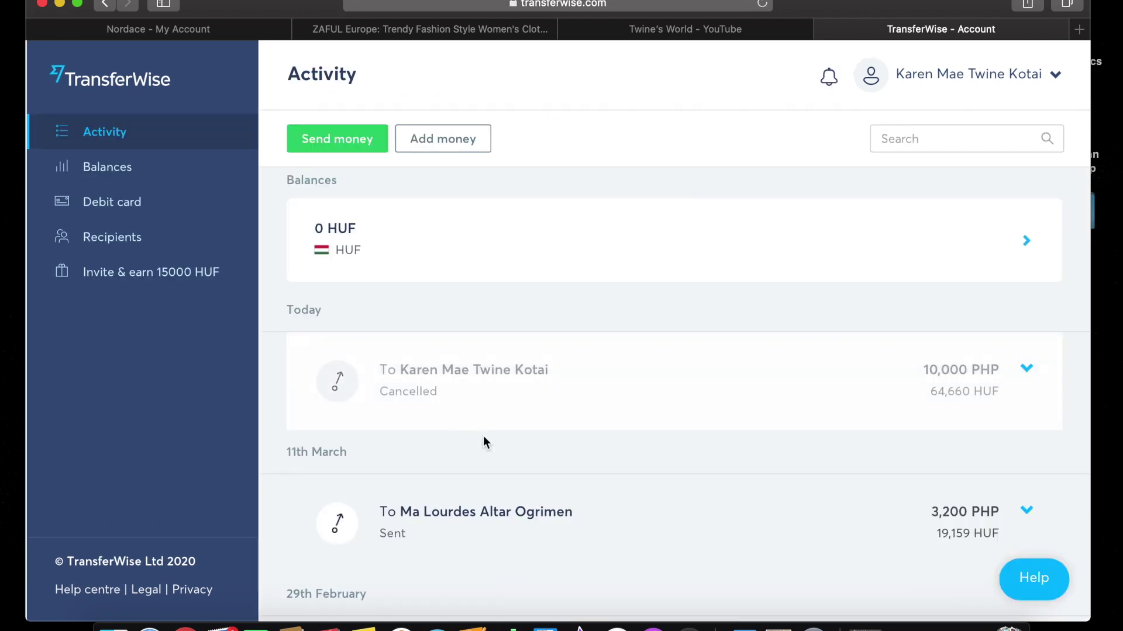
{"action": "scroll", "coordinate": [721, 455], "scroll_direction": "down", "scroll_amount": 7}
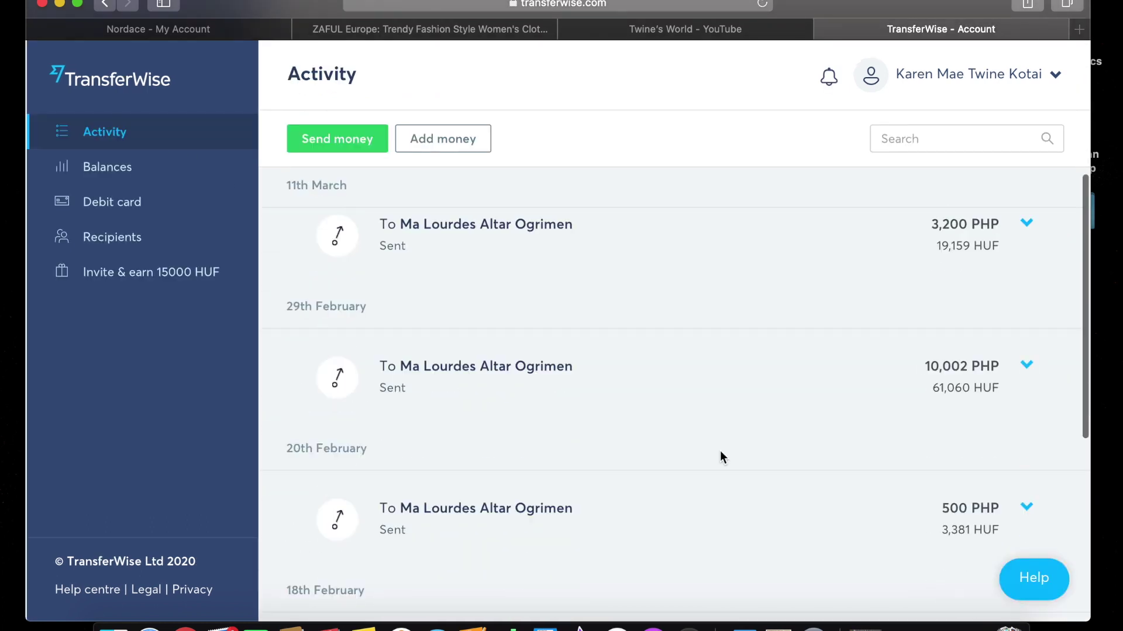
{"action": "scroll", "coordinate": [721, 455], "scroll_direction": "up", "scroll_amount": 4}
{"action": "scroll", "coordinate": [722, 457], "scroll_direction": "up", "scroll_amount": 3}
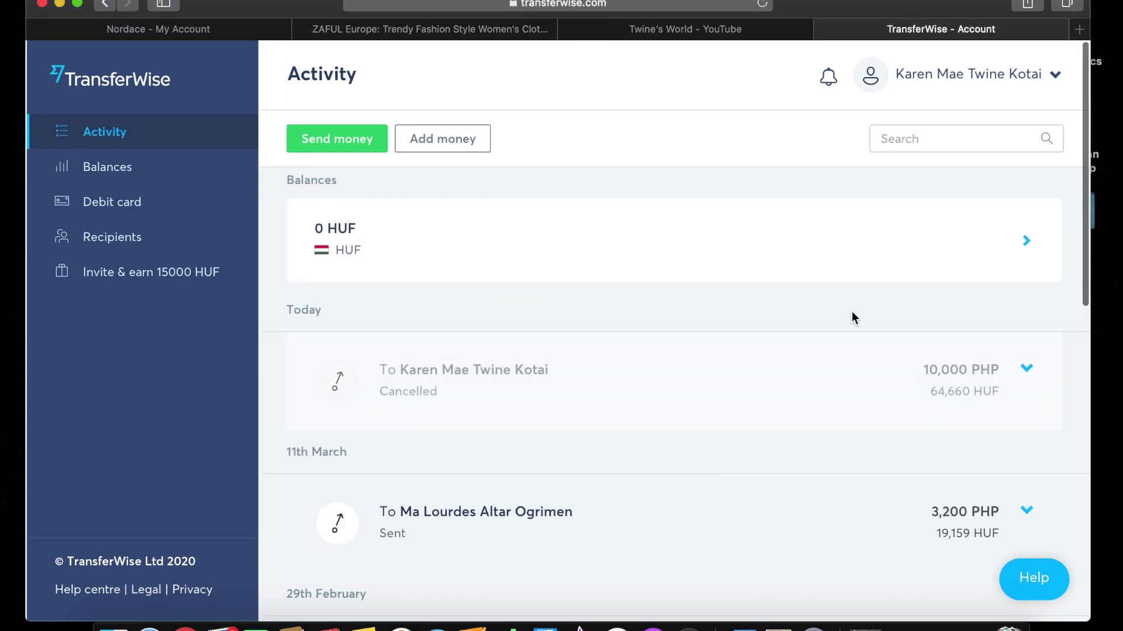
Log out of the account from the account menu.
{"action": "left_click", "coordinate": [1051, 75]}
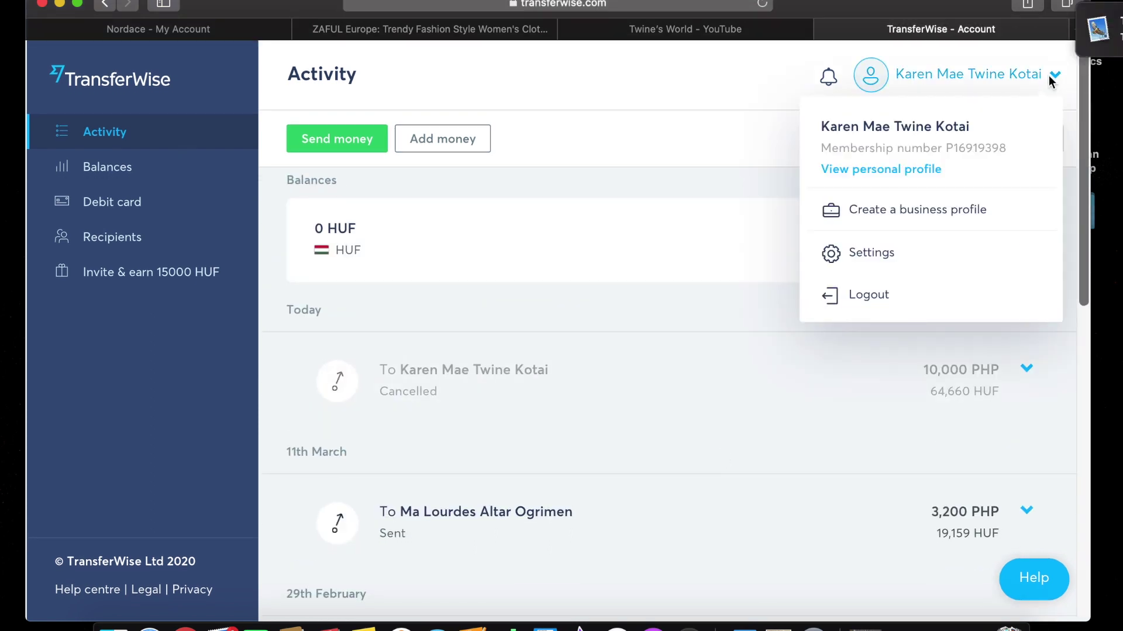
{"action": "left_click", "coordinate": [883, 294]}
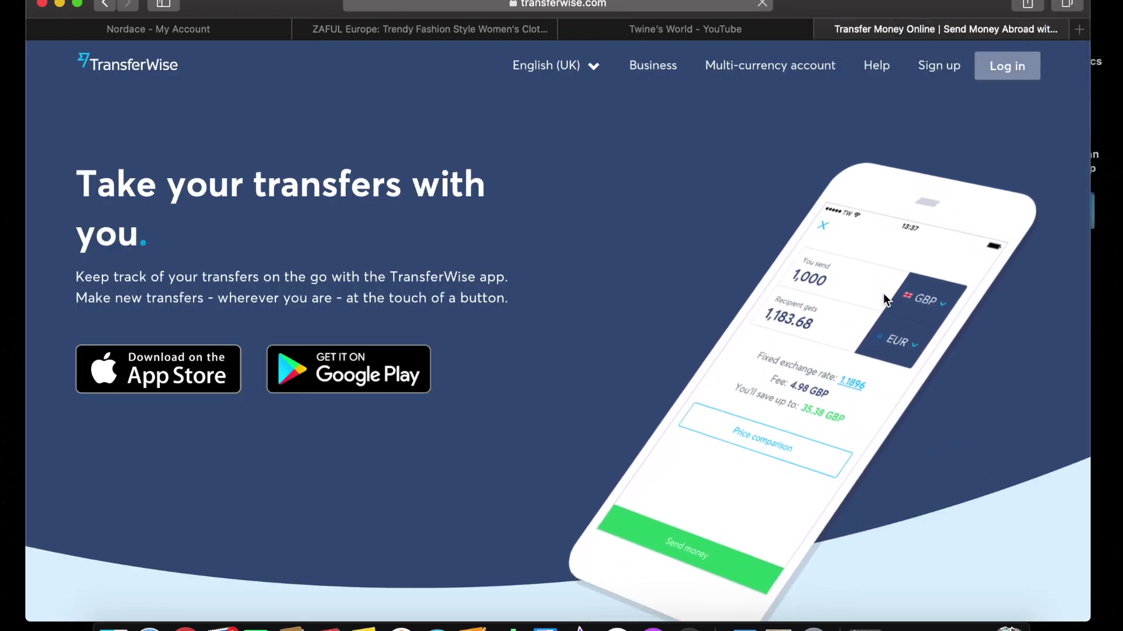
{"action": "scroll", "coordinate": [864, 229], "scroll_direction": "down", "scroll_amount": 15}
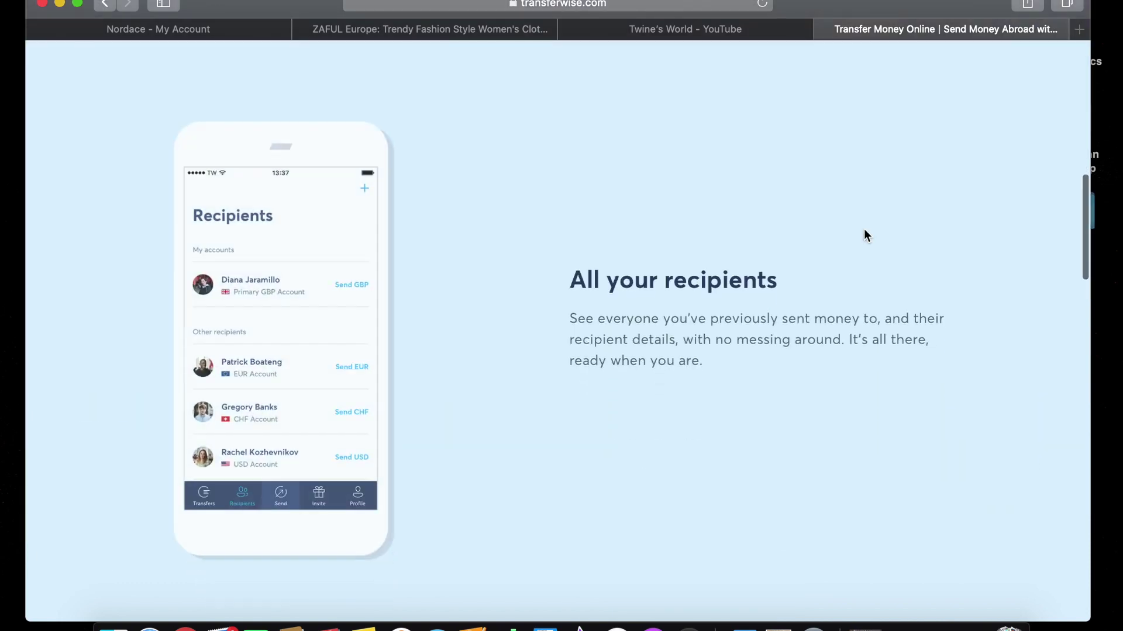
{"action": "scroll", "coordinate": [864, 230], "scroll_direction": "up", "scroll_amount": 15}
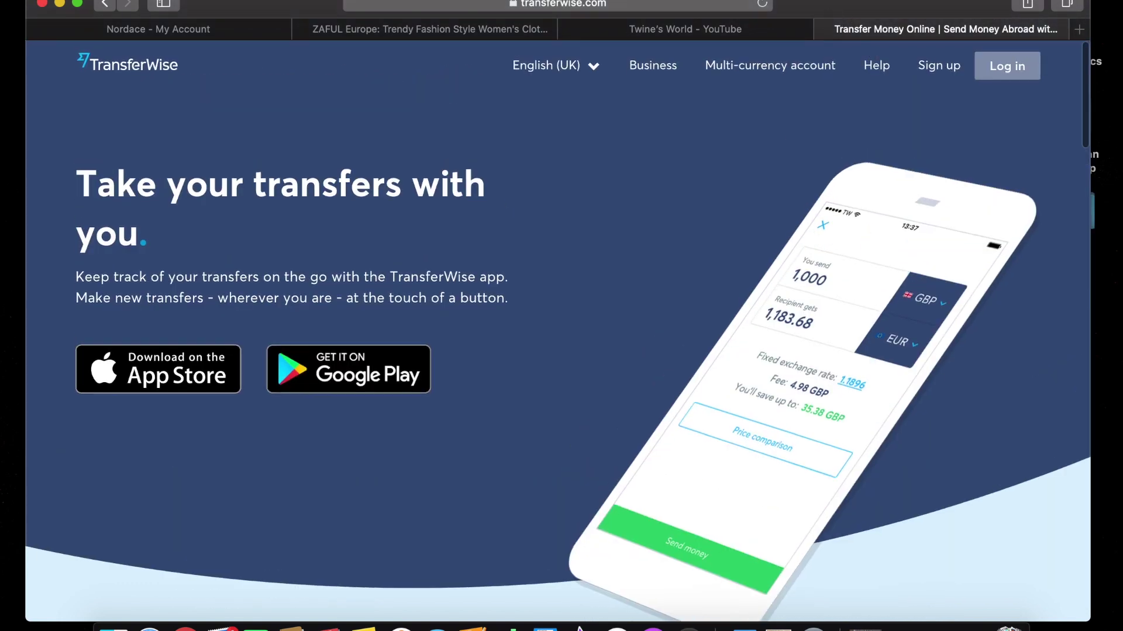